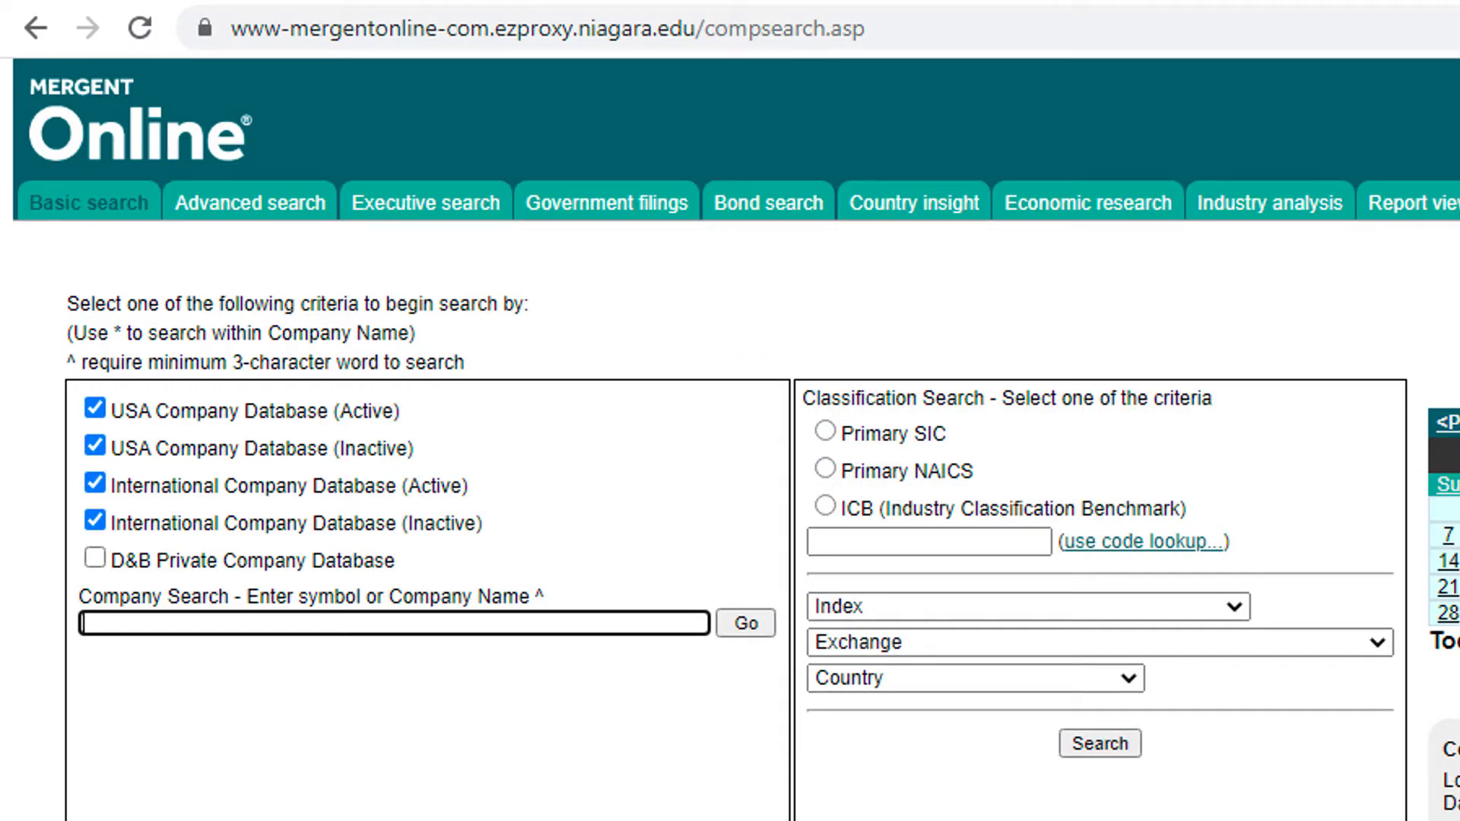
- Search the company databases for "target" and open the Target Corp company report
text(ta)
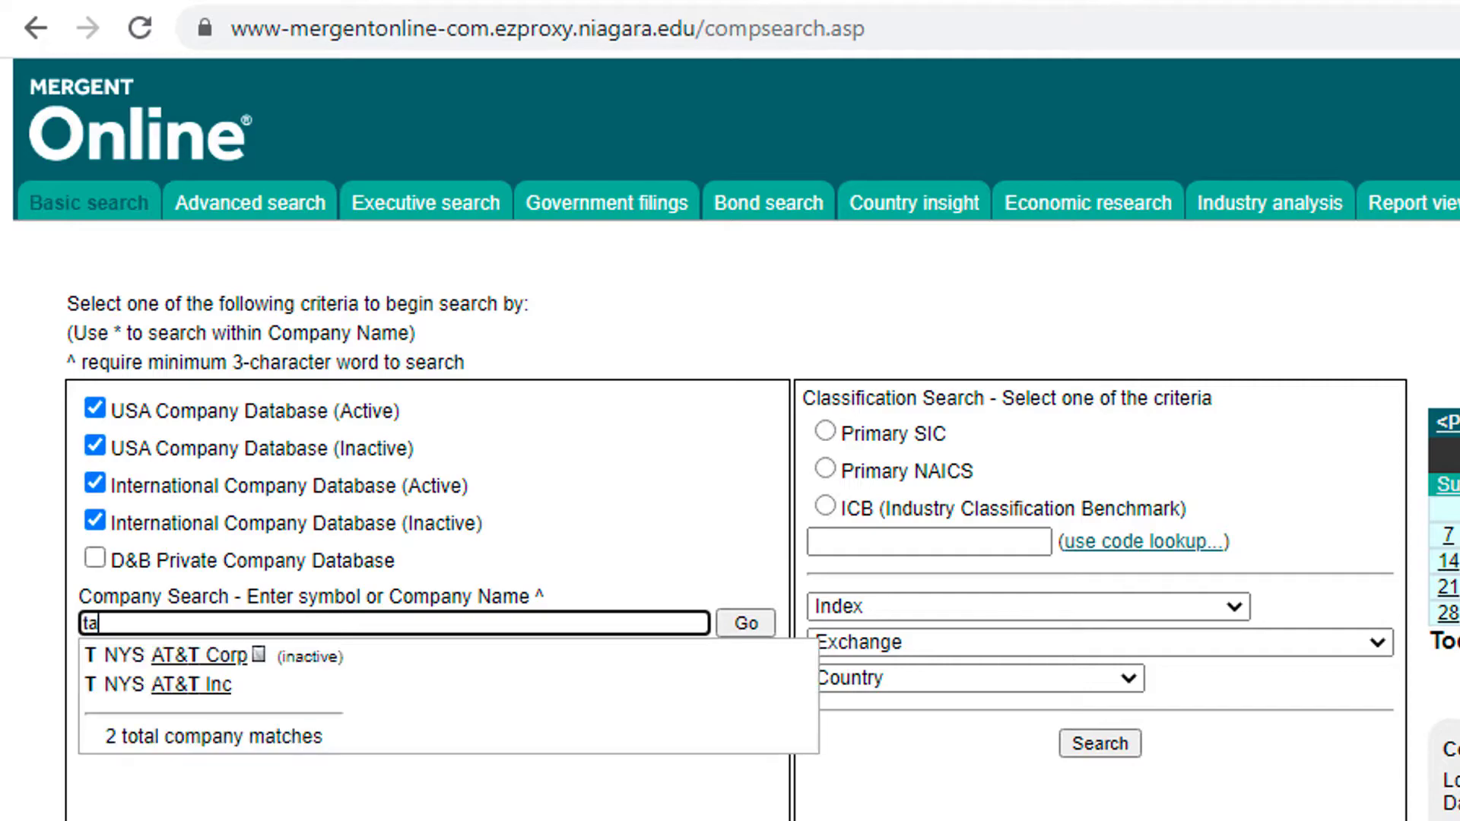
text(rget)
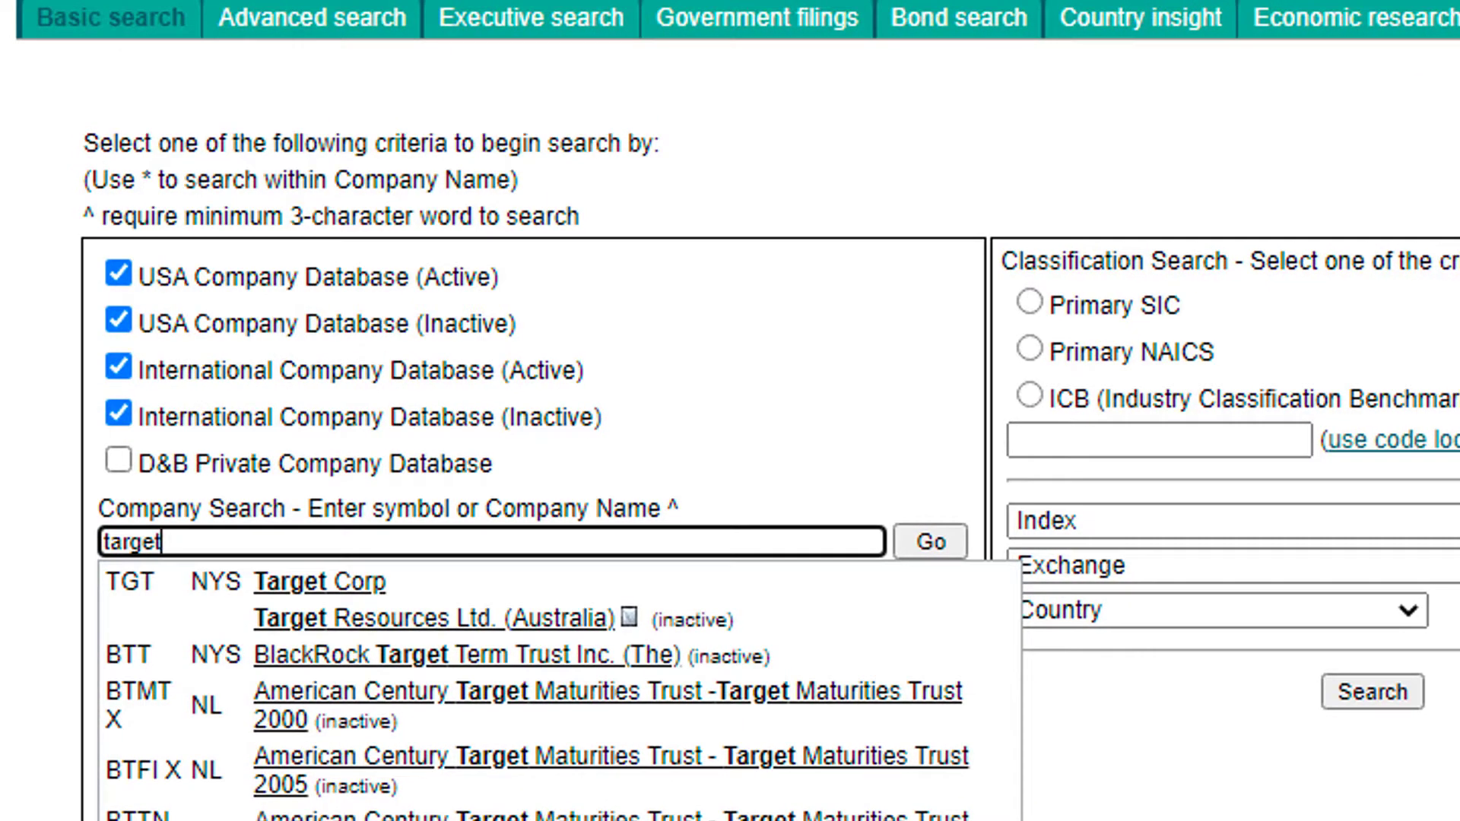
click(370, 580)
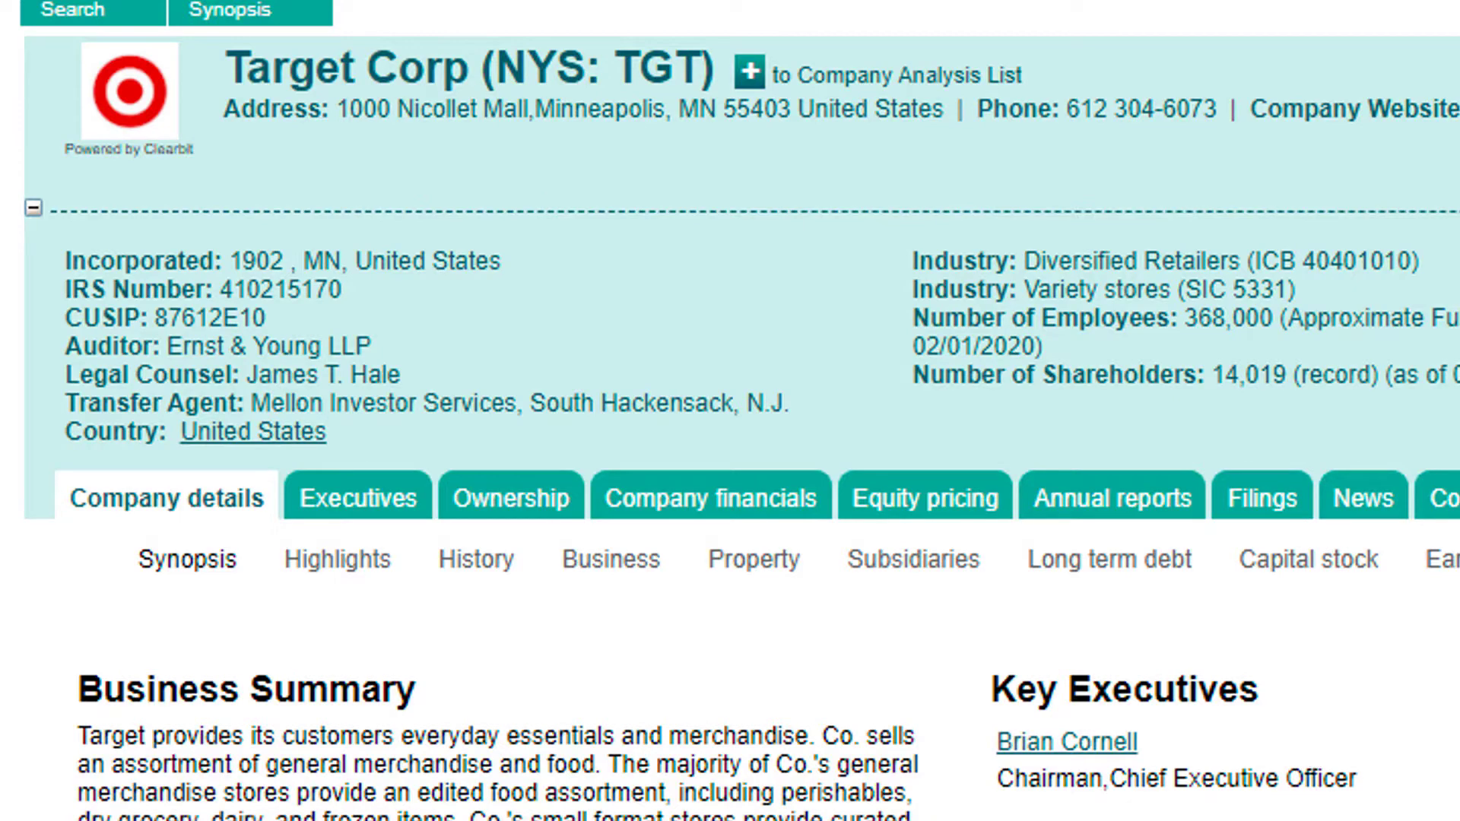
- Review the Target Corp synopsis, including the business summary, pricing summary, key executives and key financials
scroll(1406, 745, down, 5)
scroll(1333, 684, down, 5)
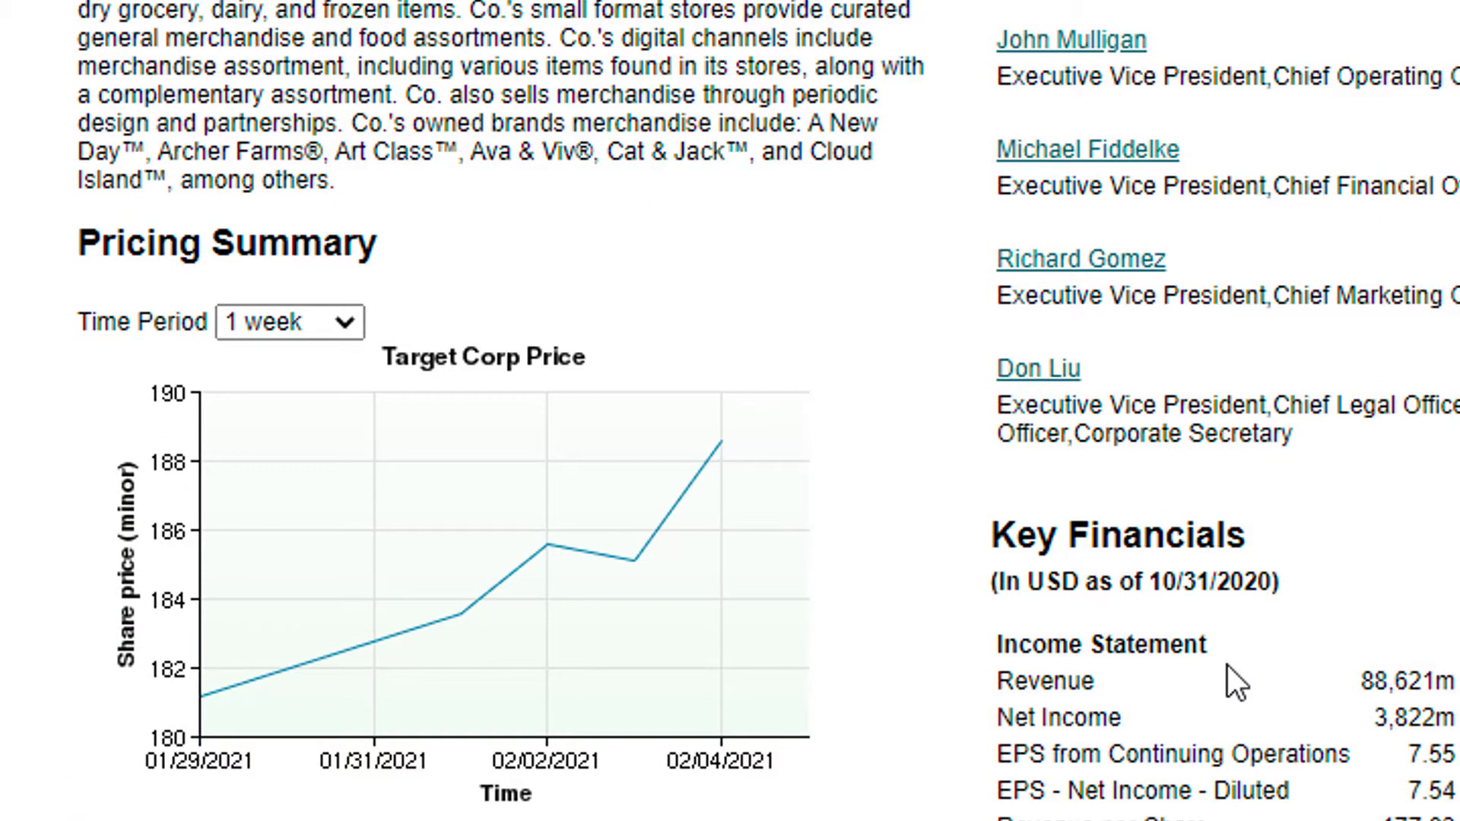
scroll(1227, 665, up, 6)
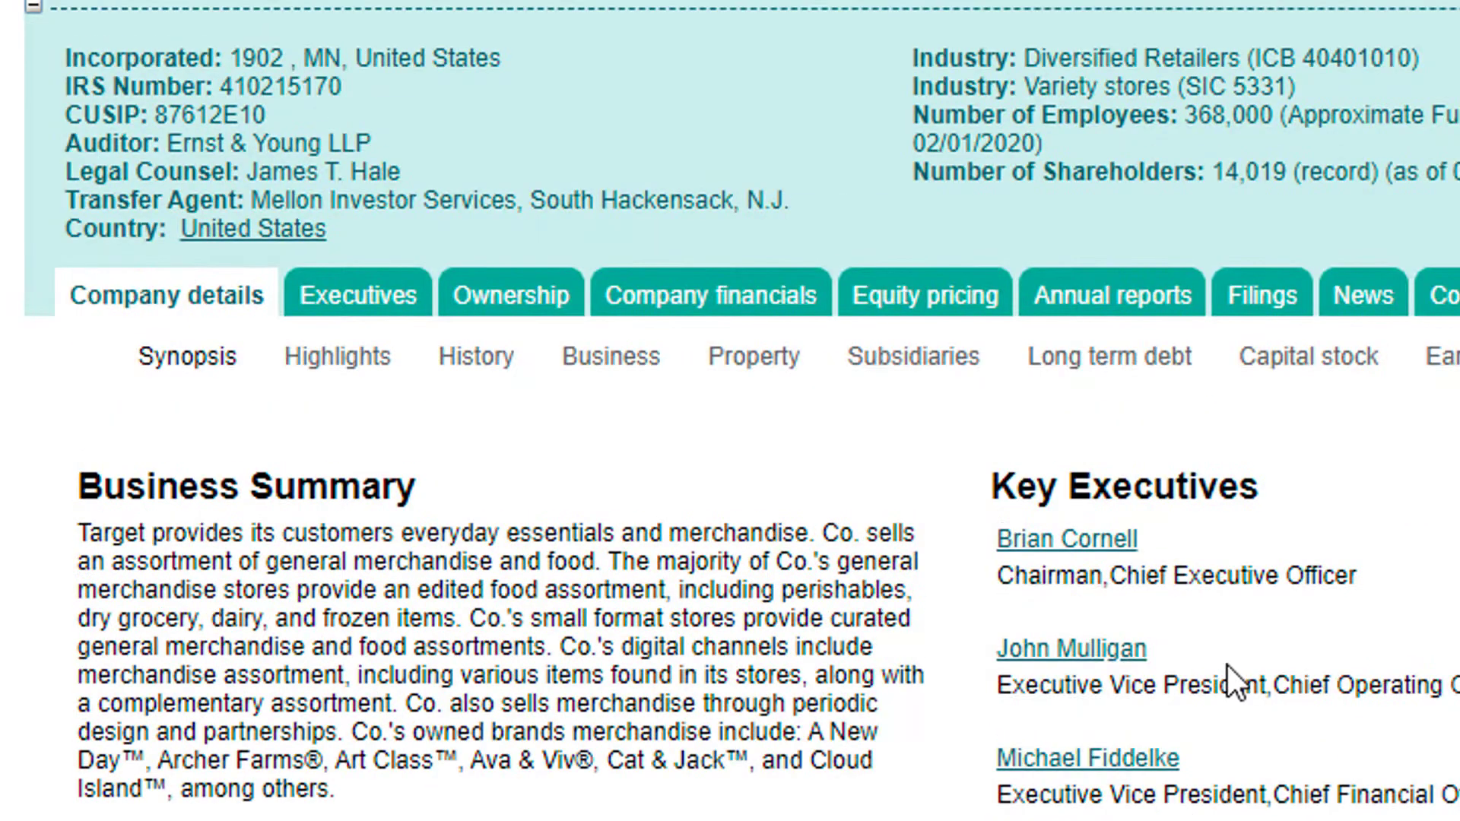
scroll(1228, 664, up, 3)
- Read through Target Corp's company history and open its business description
click(472, 564)
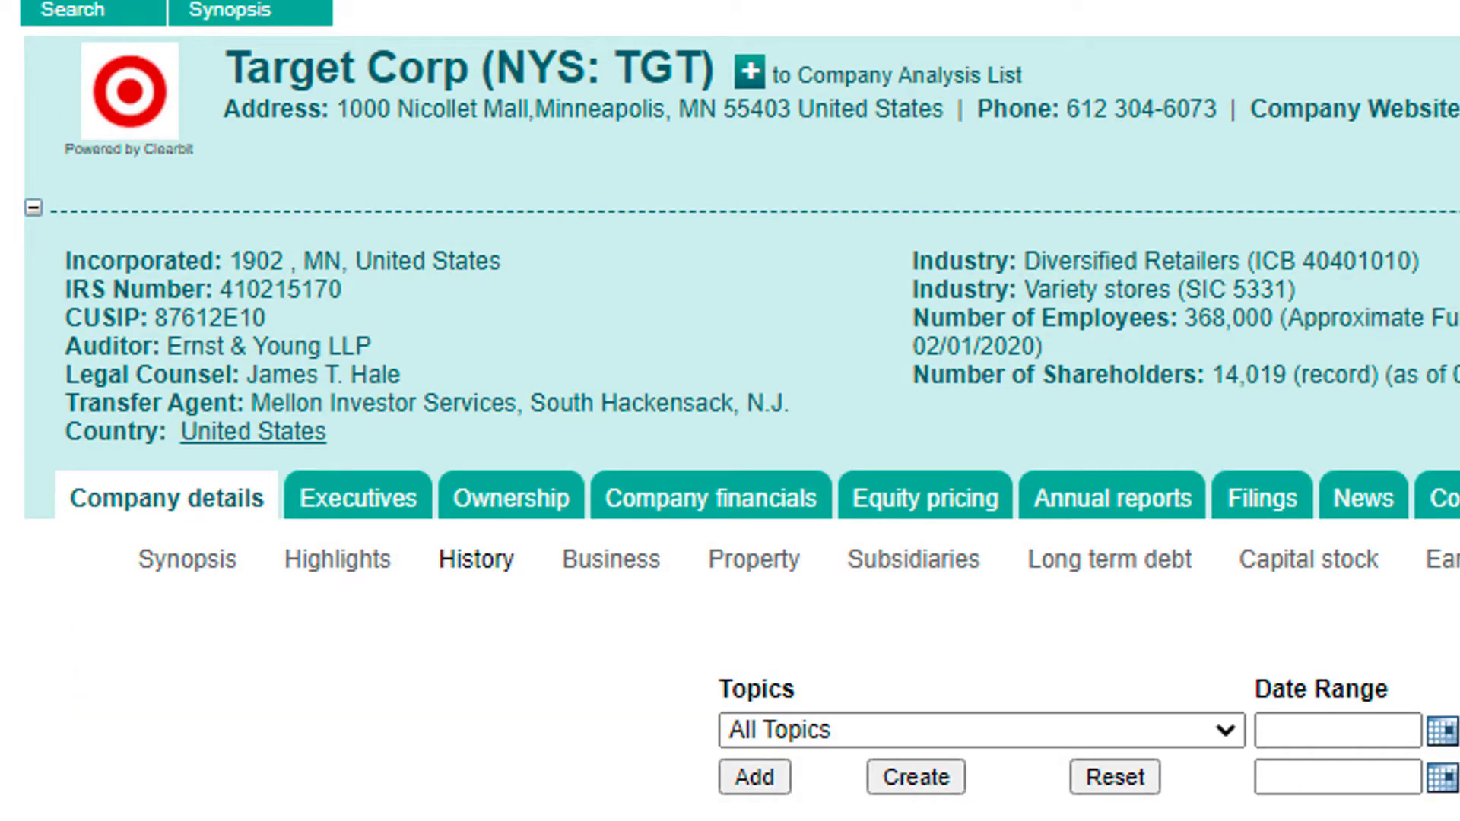
scroll(934, 707, down, 5)
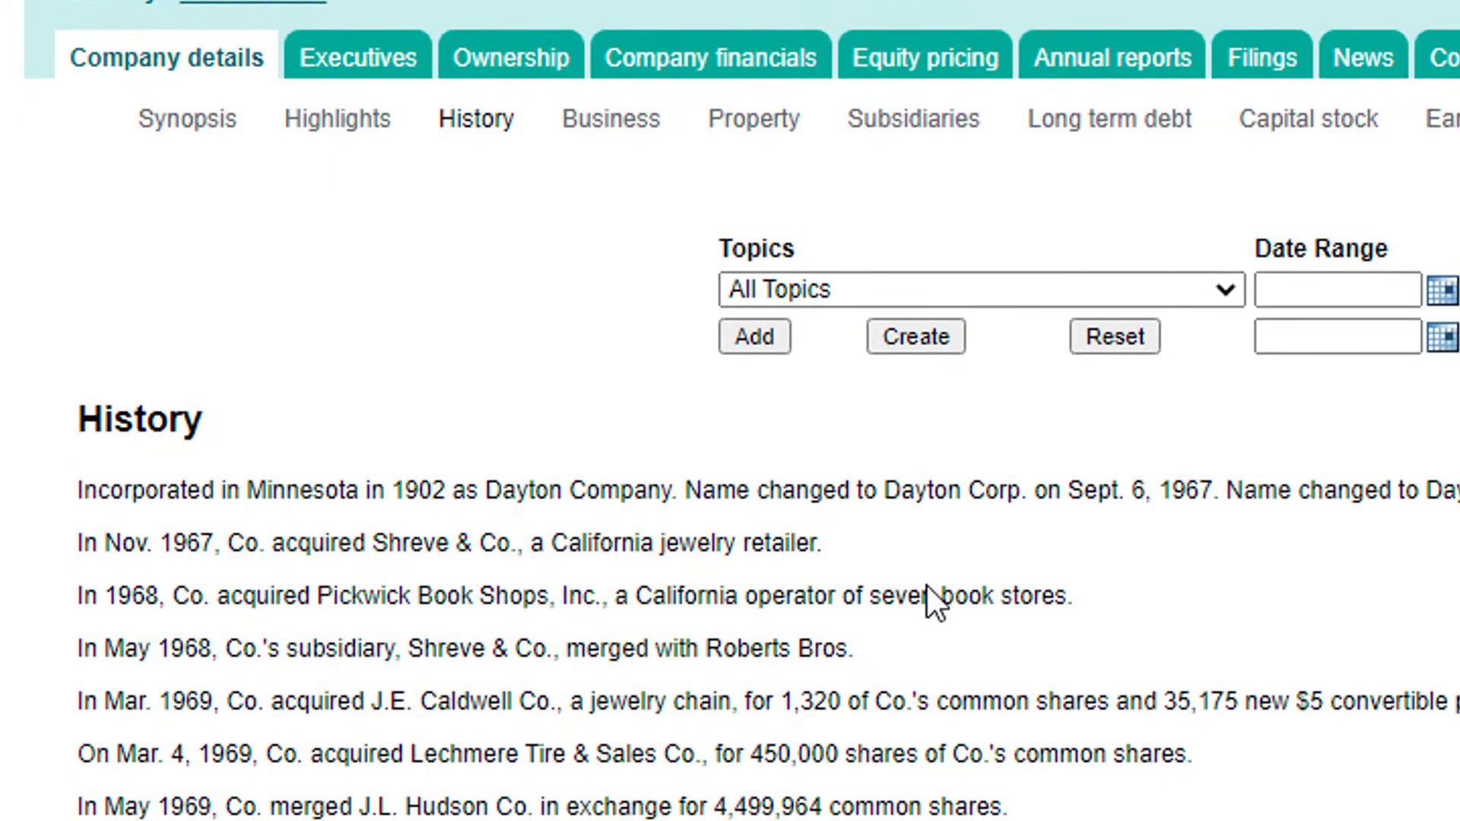
scroll(927, 566, down, 8)
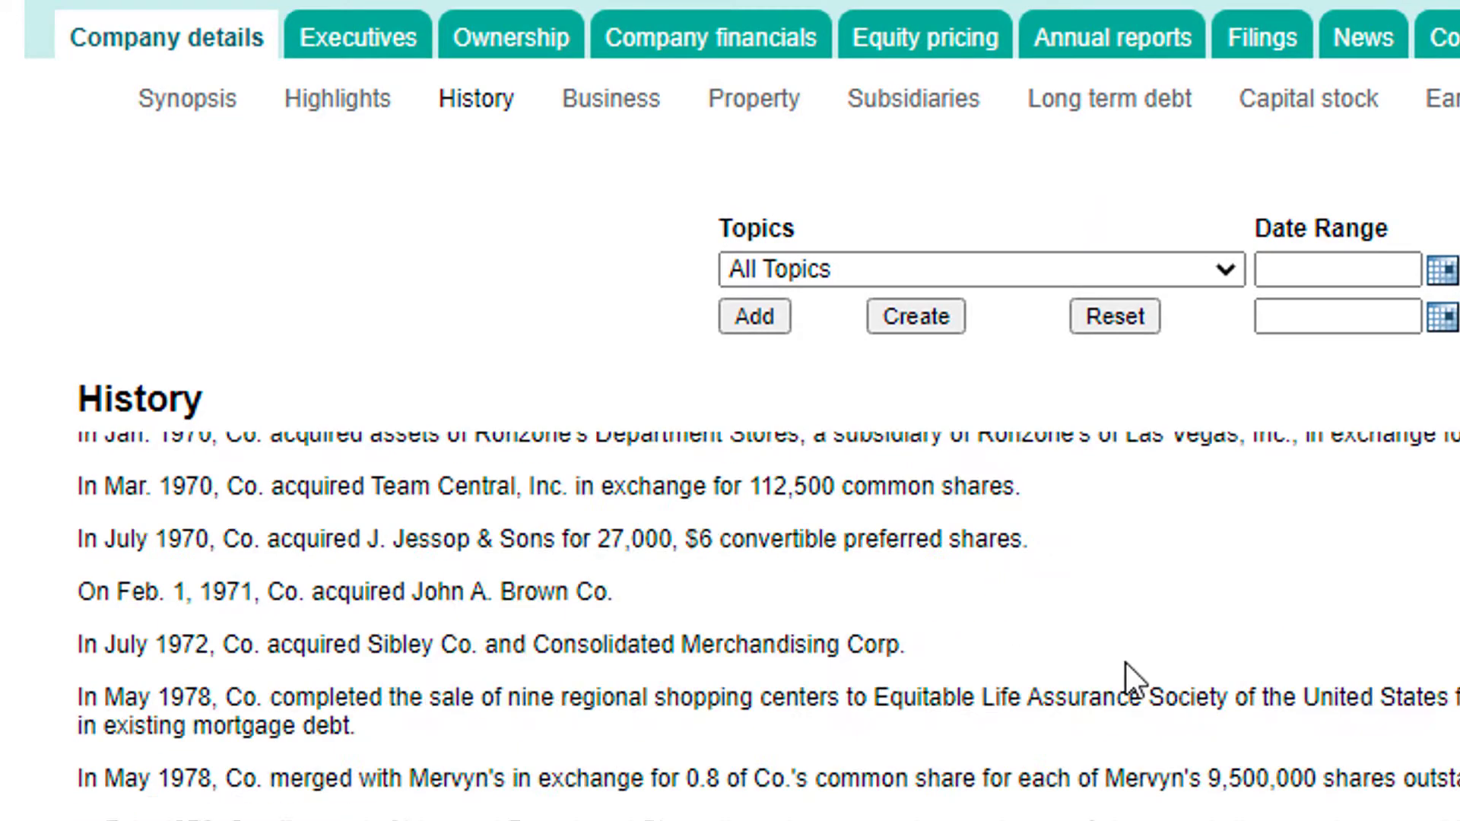
scroll(1148, 682, down, 3)
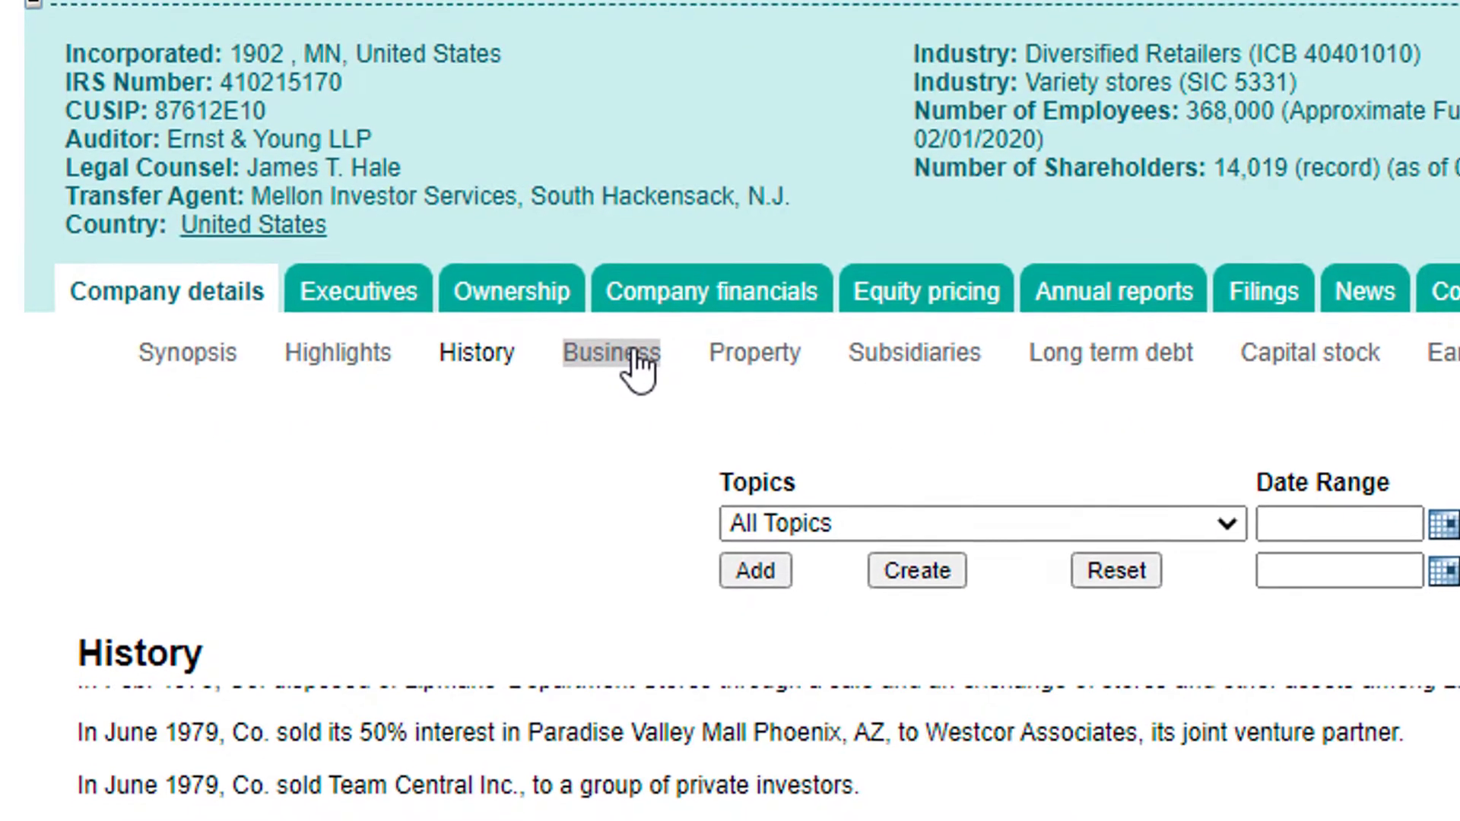
click(631, 357)
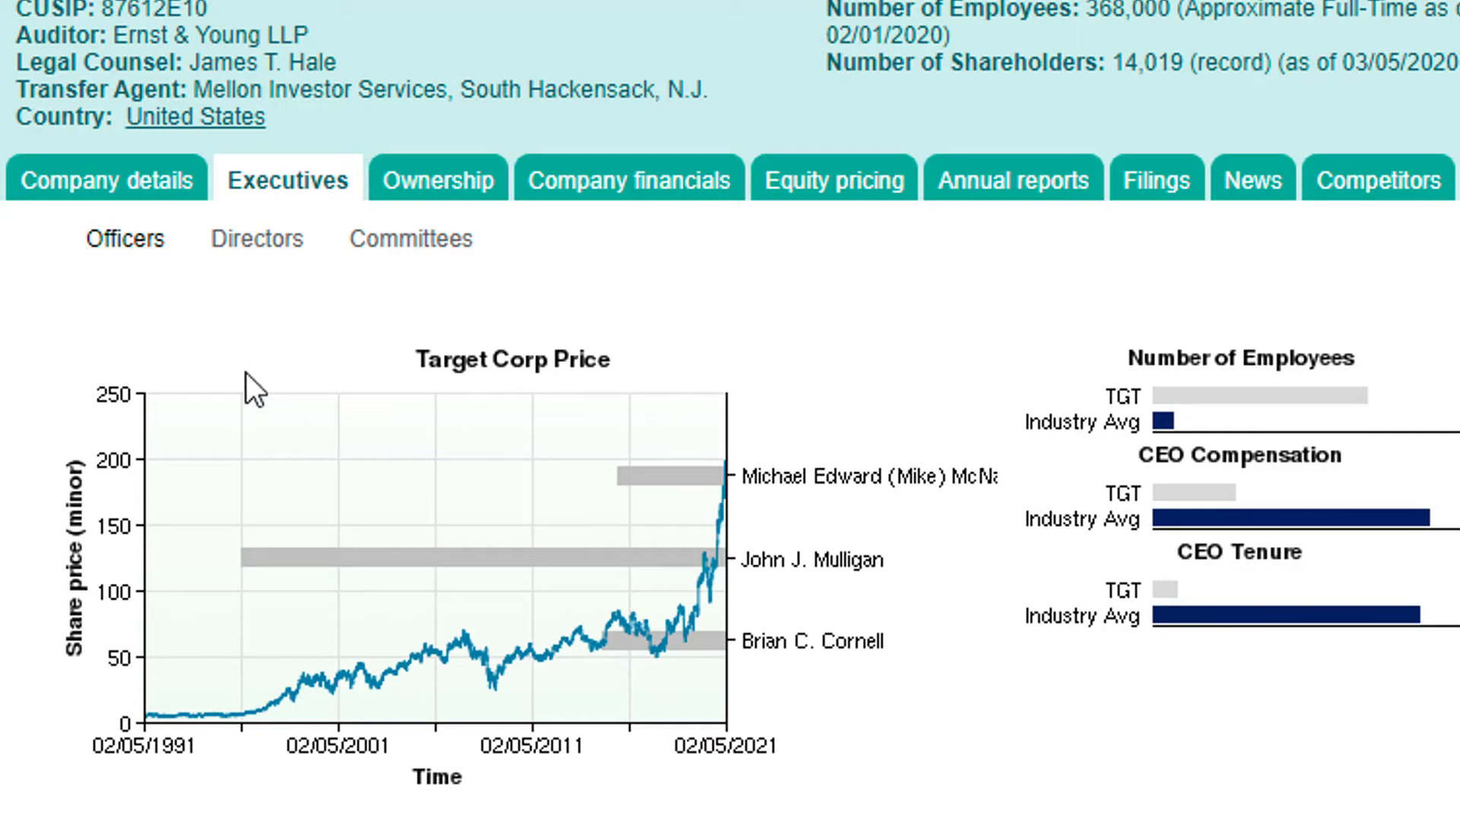
- Review Target Corp's officer profiles and its key directors in the executives section
scroll(1078, 431, down, 10)
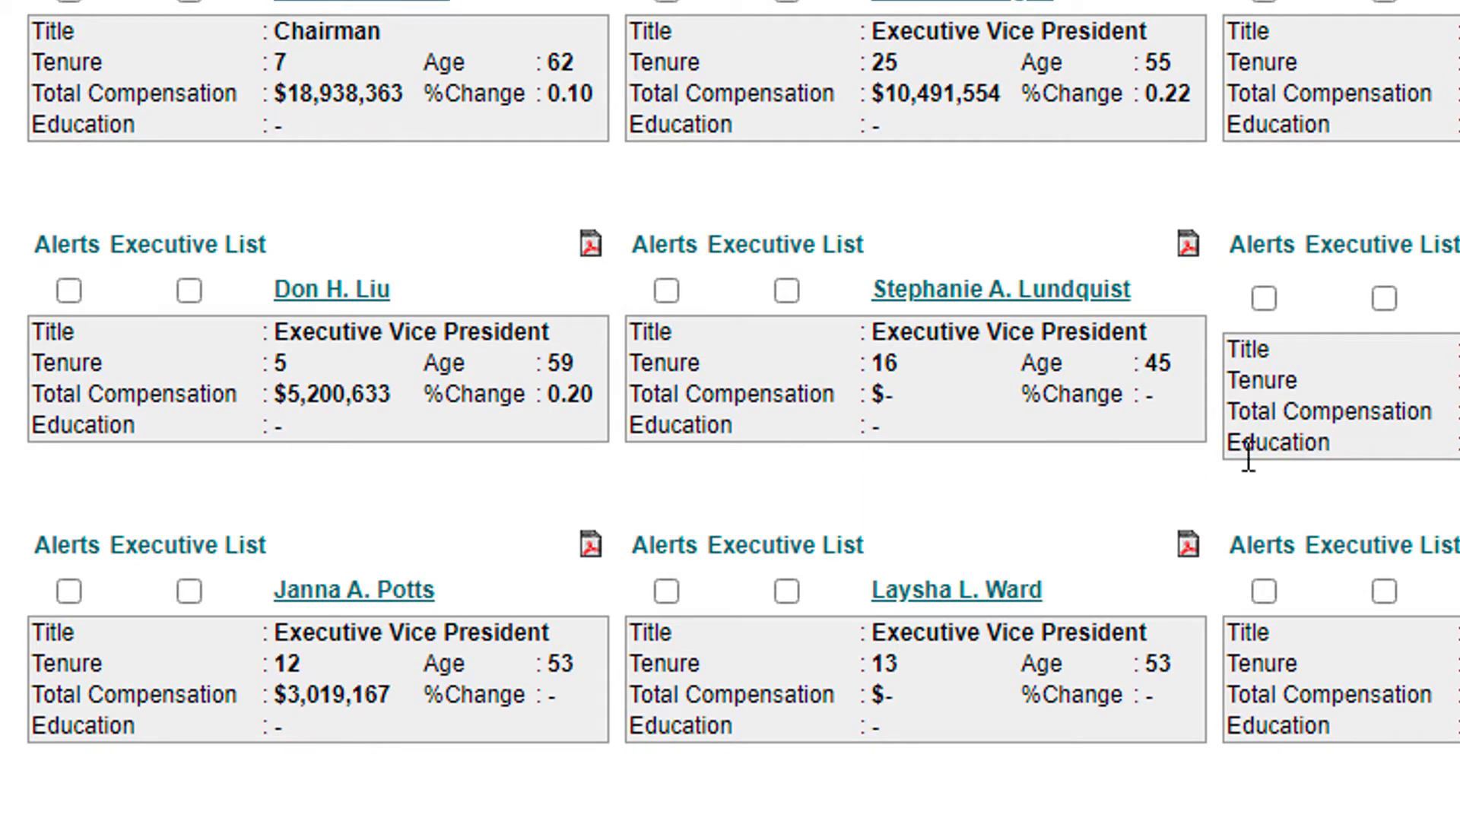
scroll(1205, 457, up, 15)
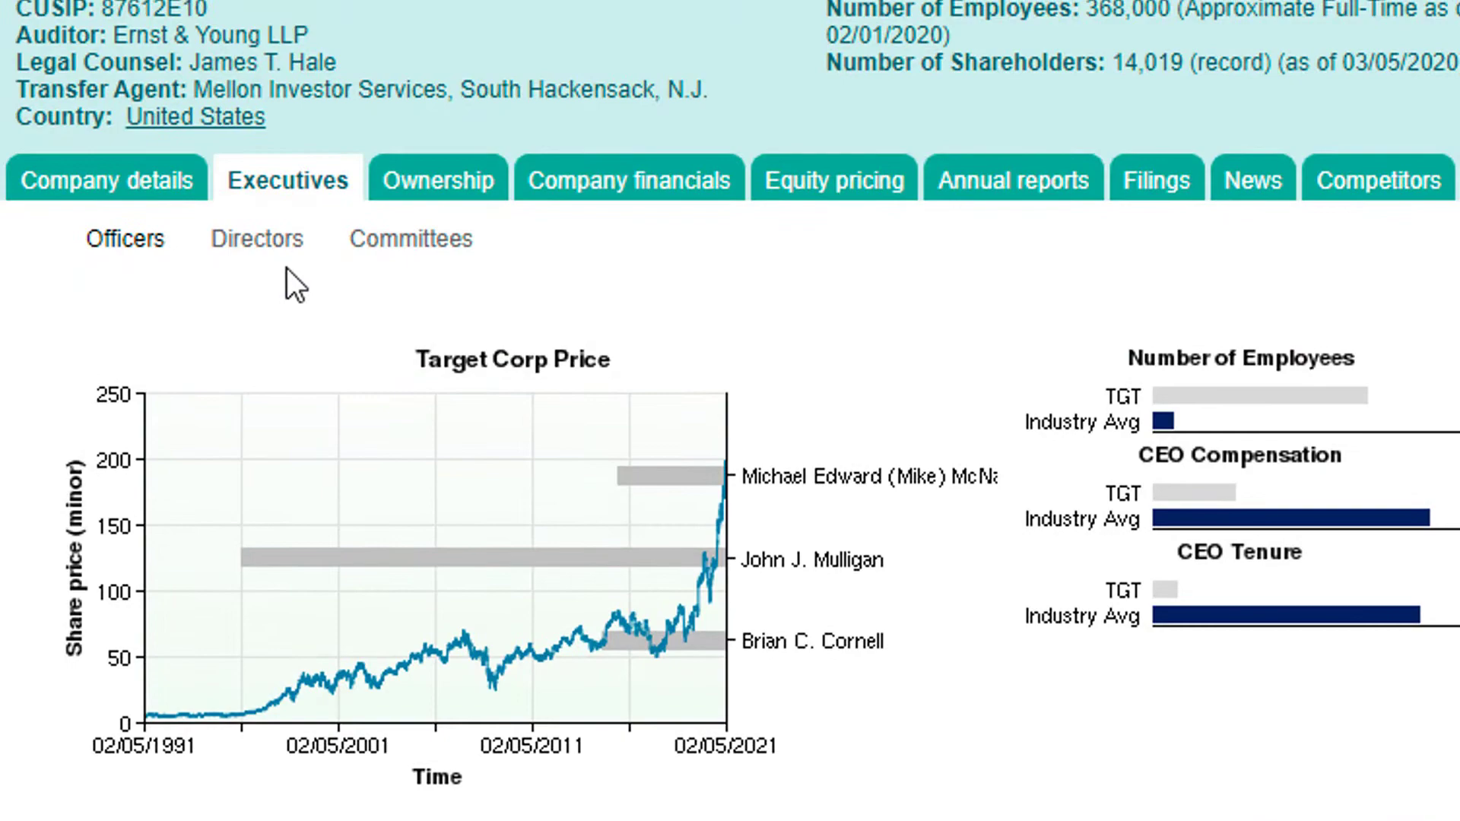
click(255, 240)
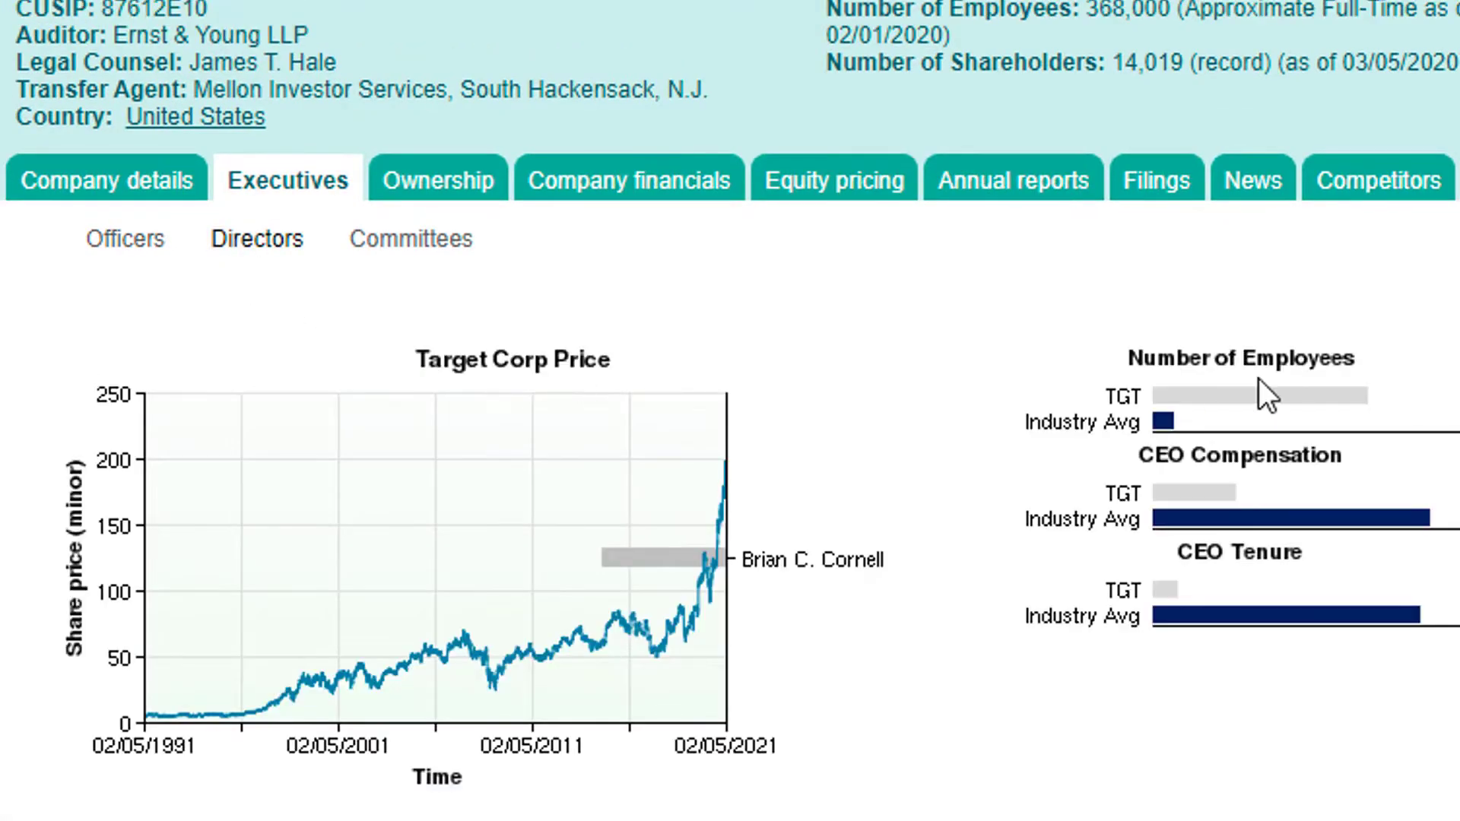
scroll(1258, 377, down, 10)
scroll(1258, 386, up, 5)
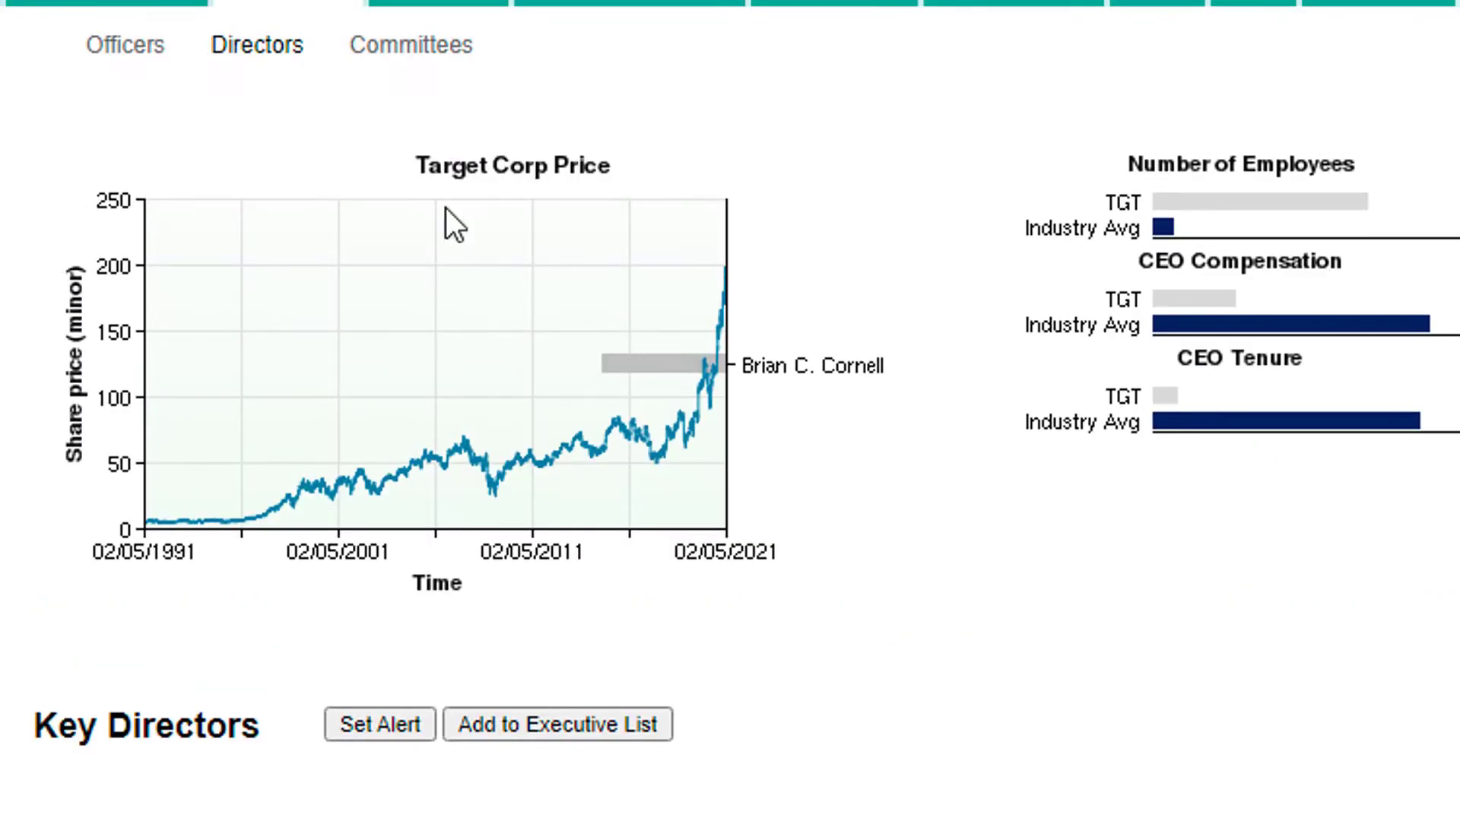
- Display Target Corp's board committees and look through the members of each one
click(376, 55)
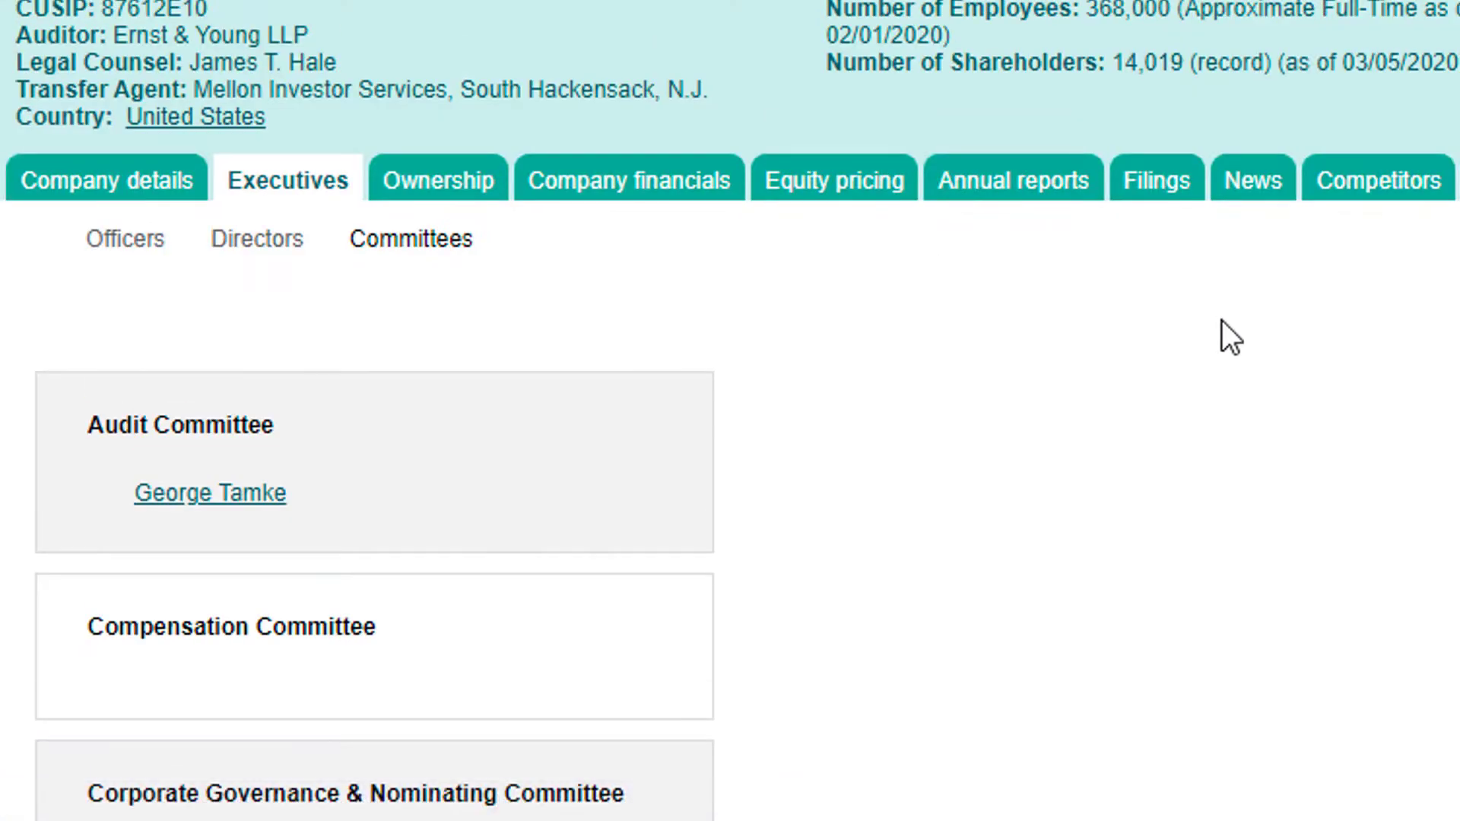
scroll(1225, 321, down, 7)
scroll(1224, 322, down, 6)
scroll(1224, 321, down, 2)
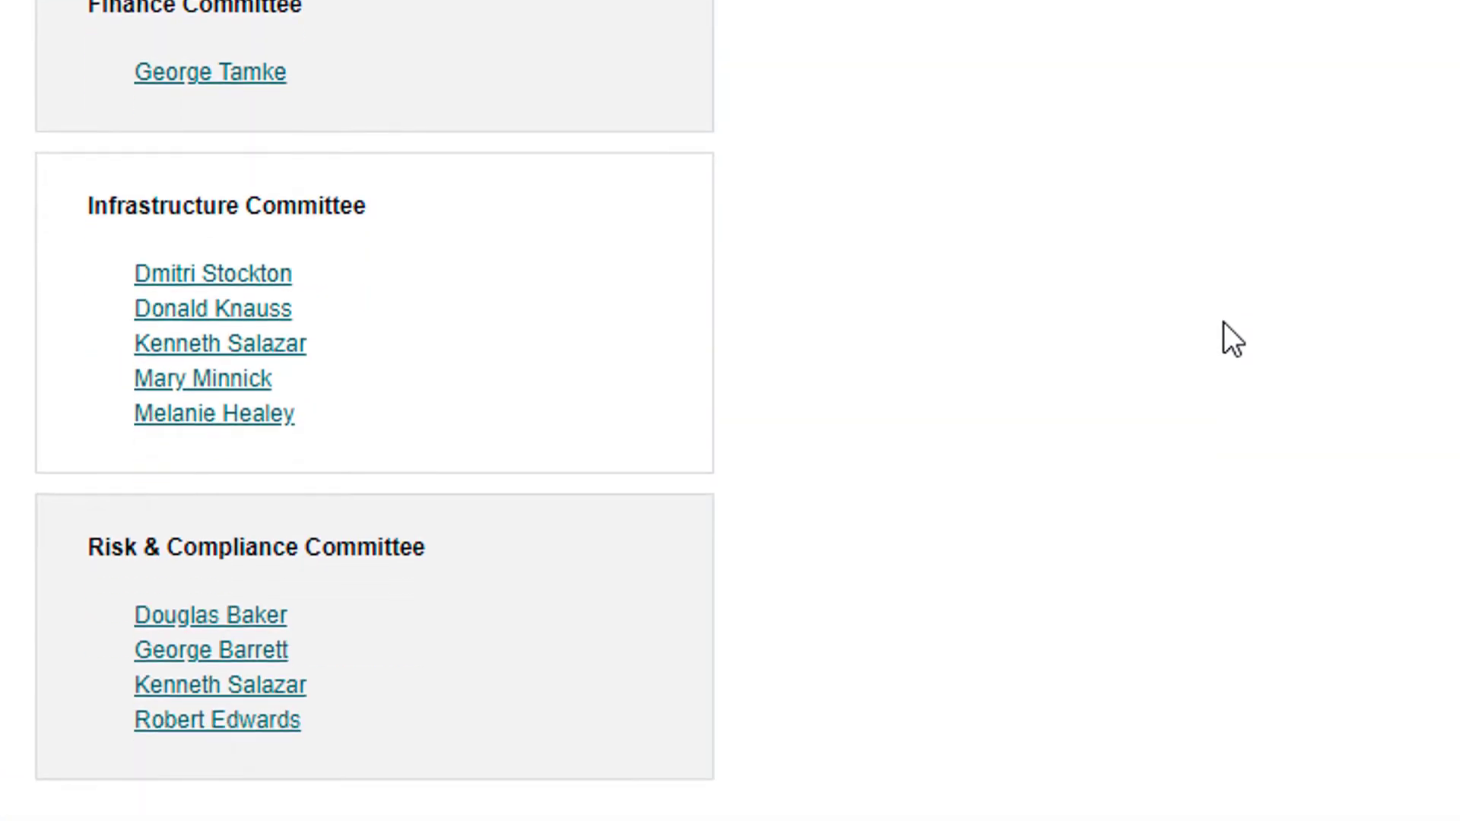
scroll(1224, 322, up, 15)
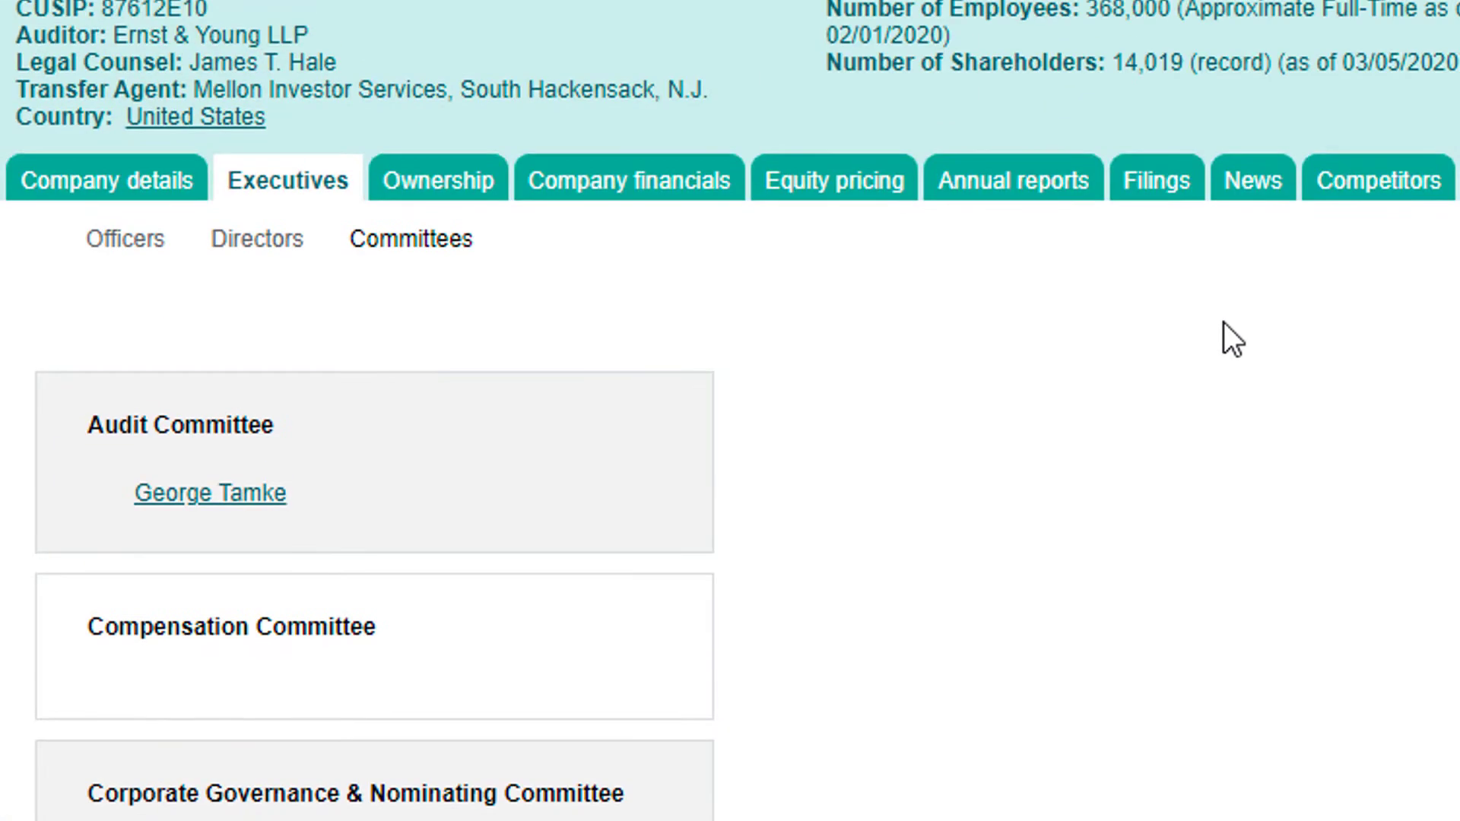
- Open Target Corp's as-reported financials and display the annual Income Statement for 5 years/quarters
click(691, 196)
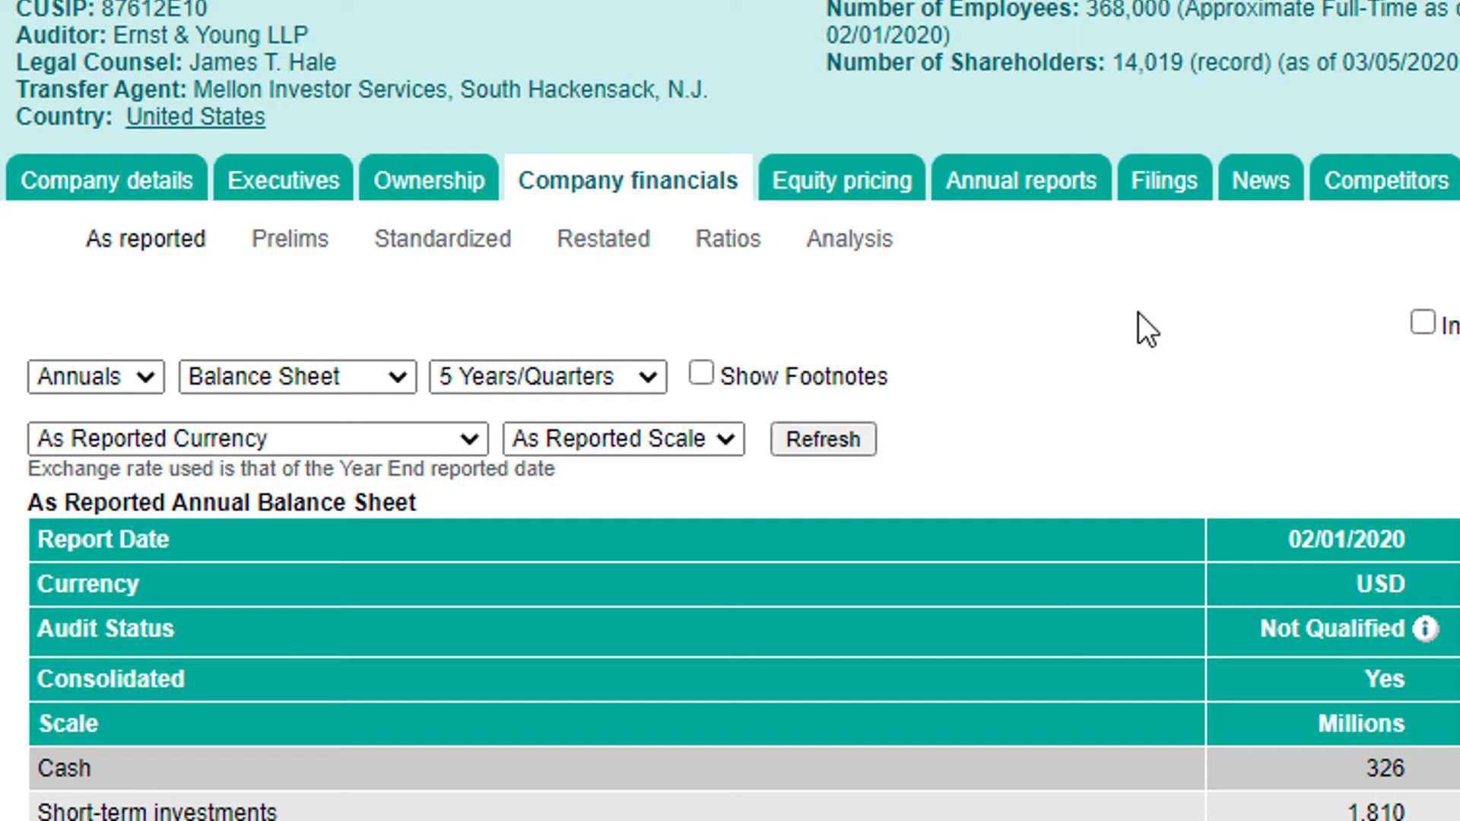
scroll(1138, 312, down, 5)
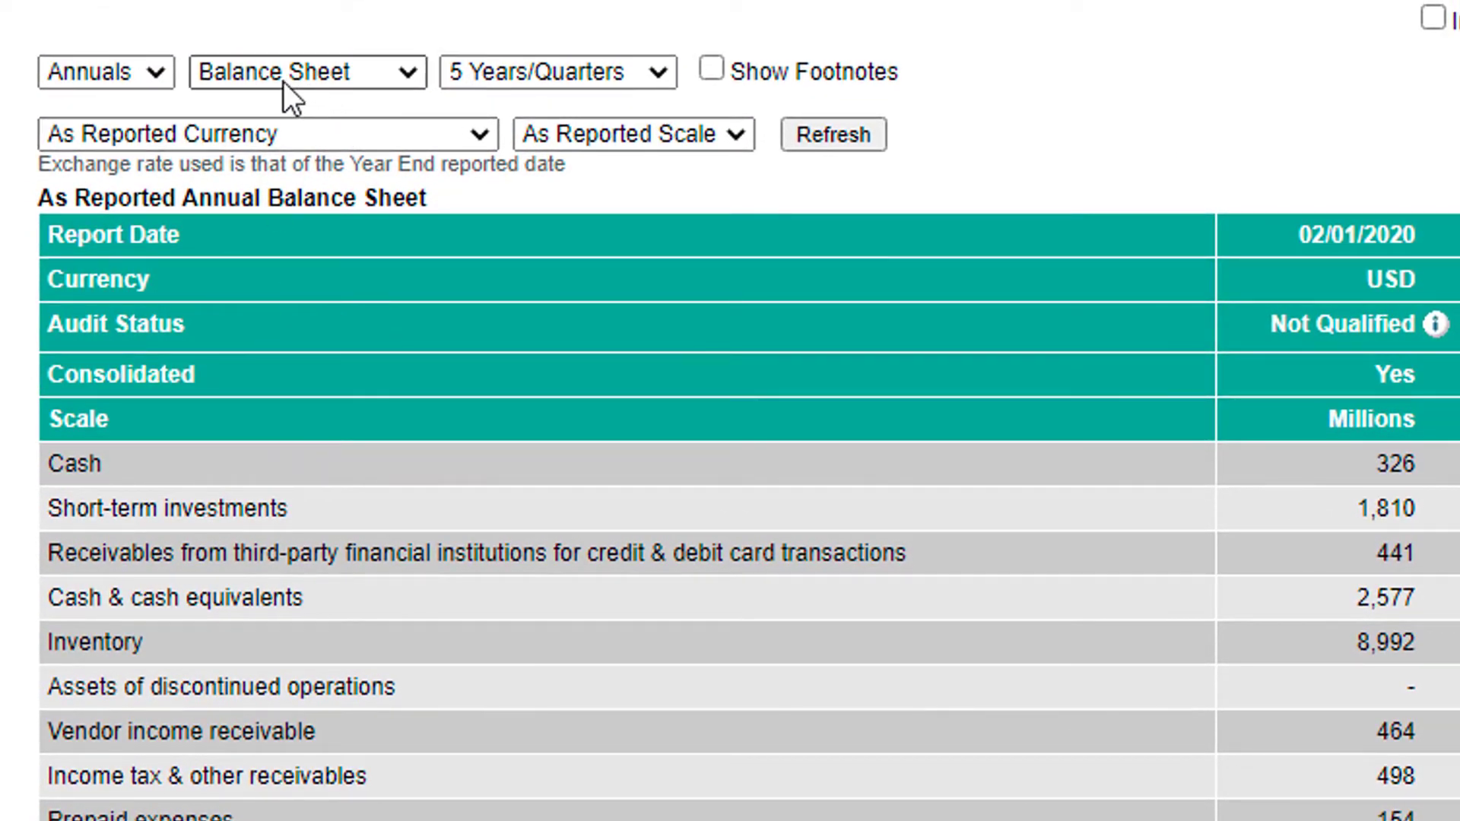
click(289, 79)
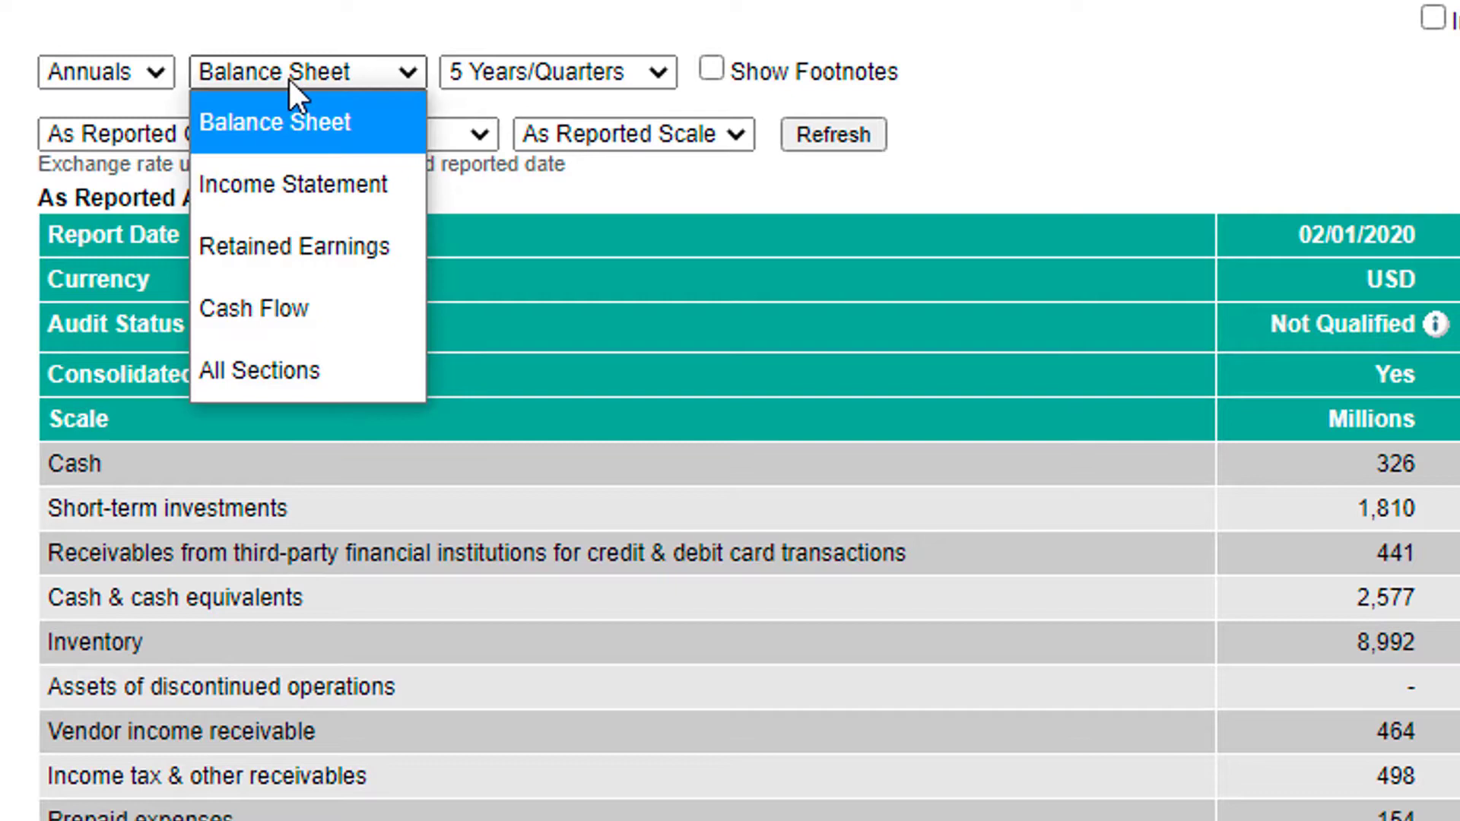
click(285, 184)
click(881, 146)
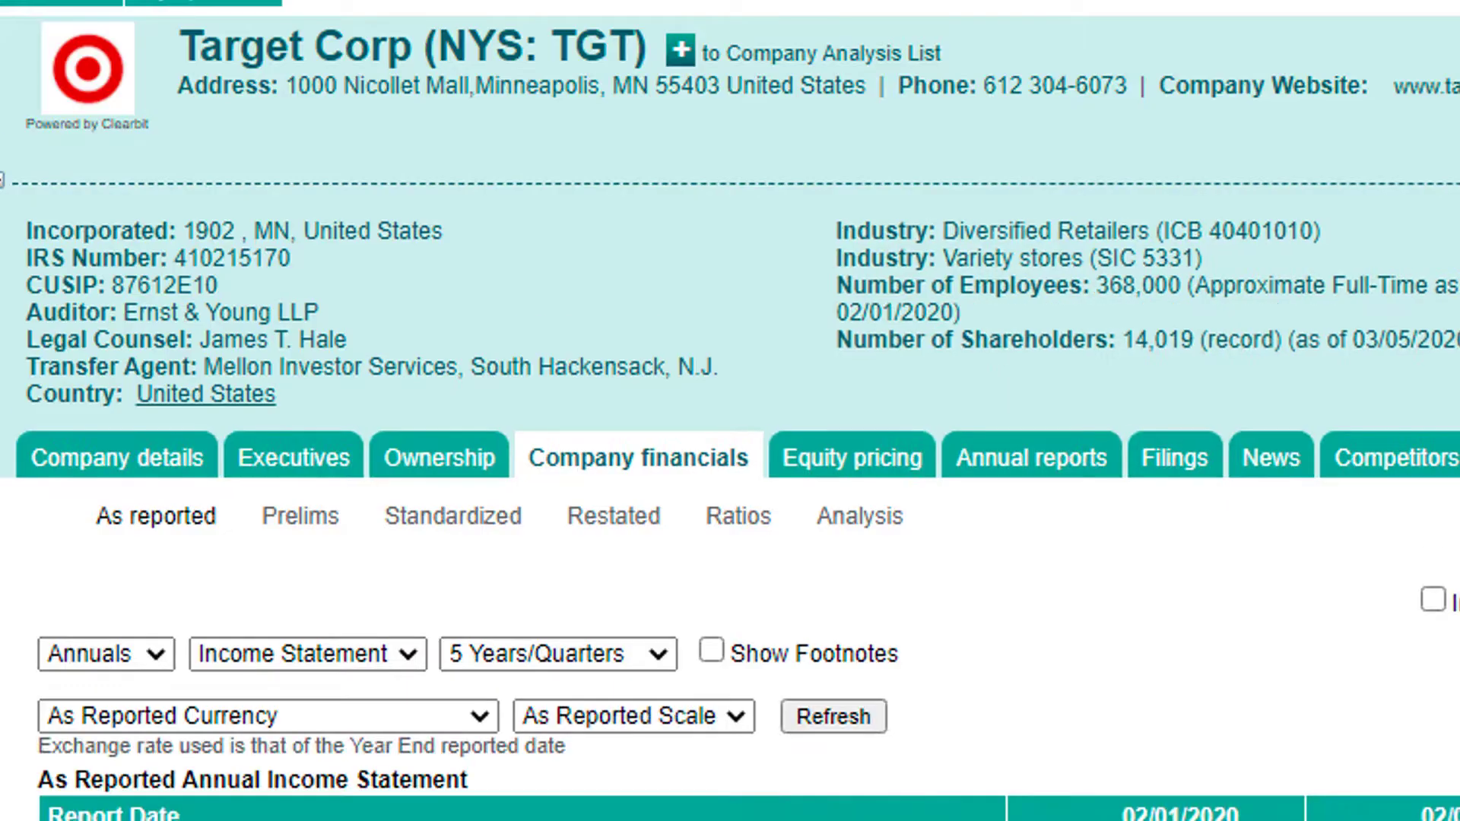
scroll(730, 410, down, 8)
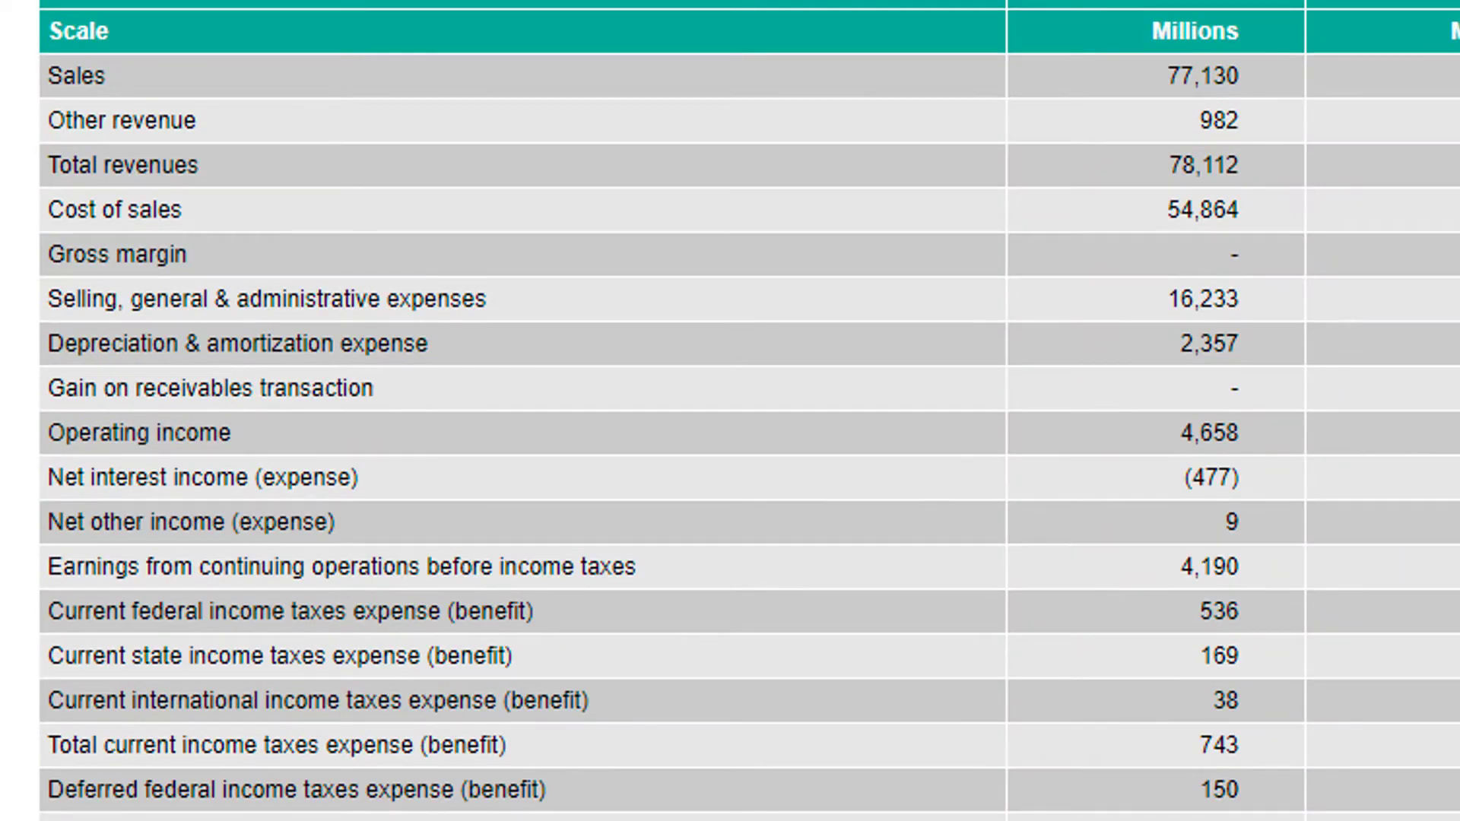
scroll(923, 516, up, 7)
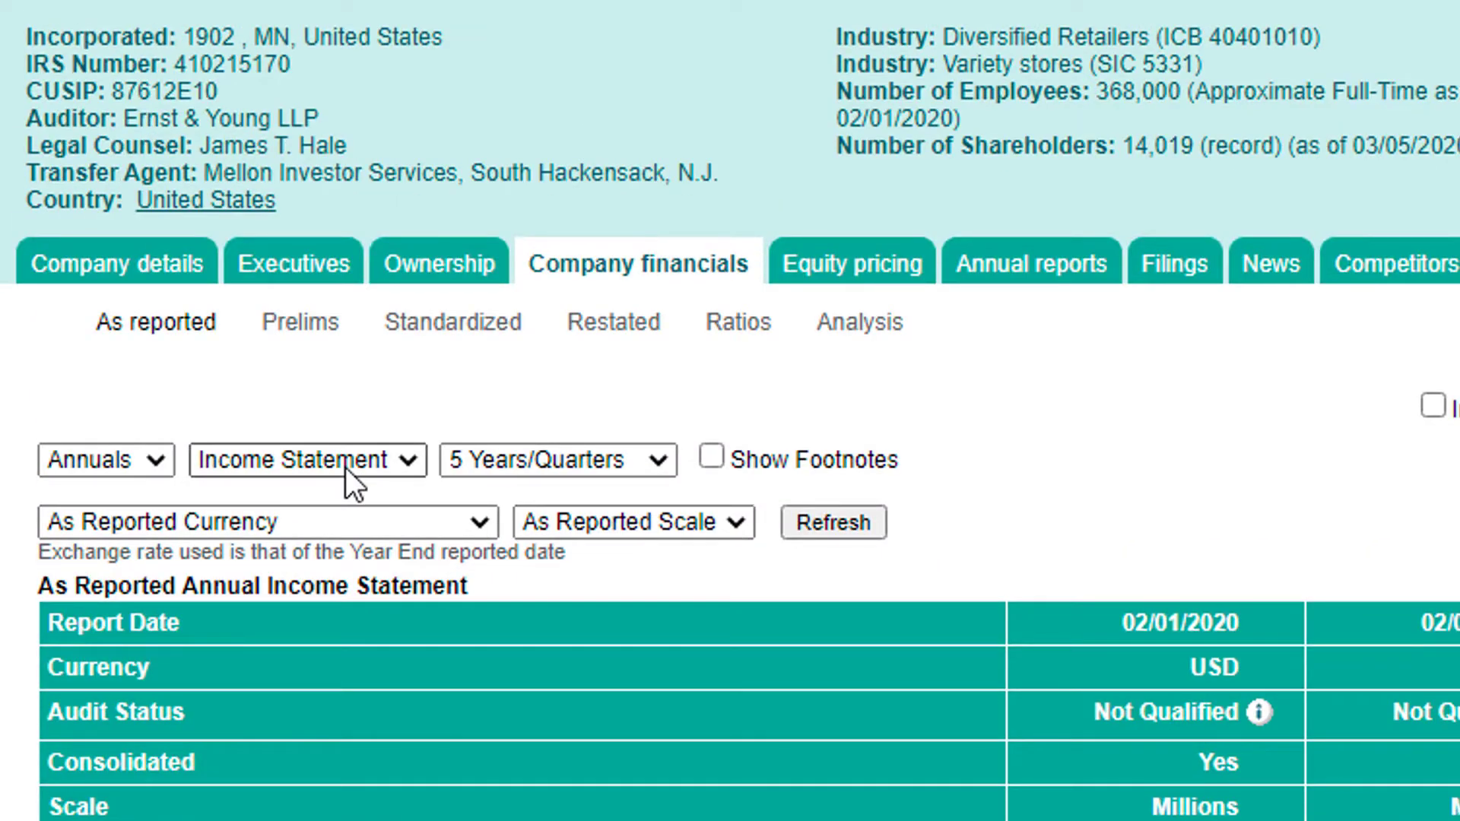
- Switch the as-reported annual statement to Cash Flow and refresh the report
click(345, 467)
click(244, 677)
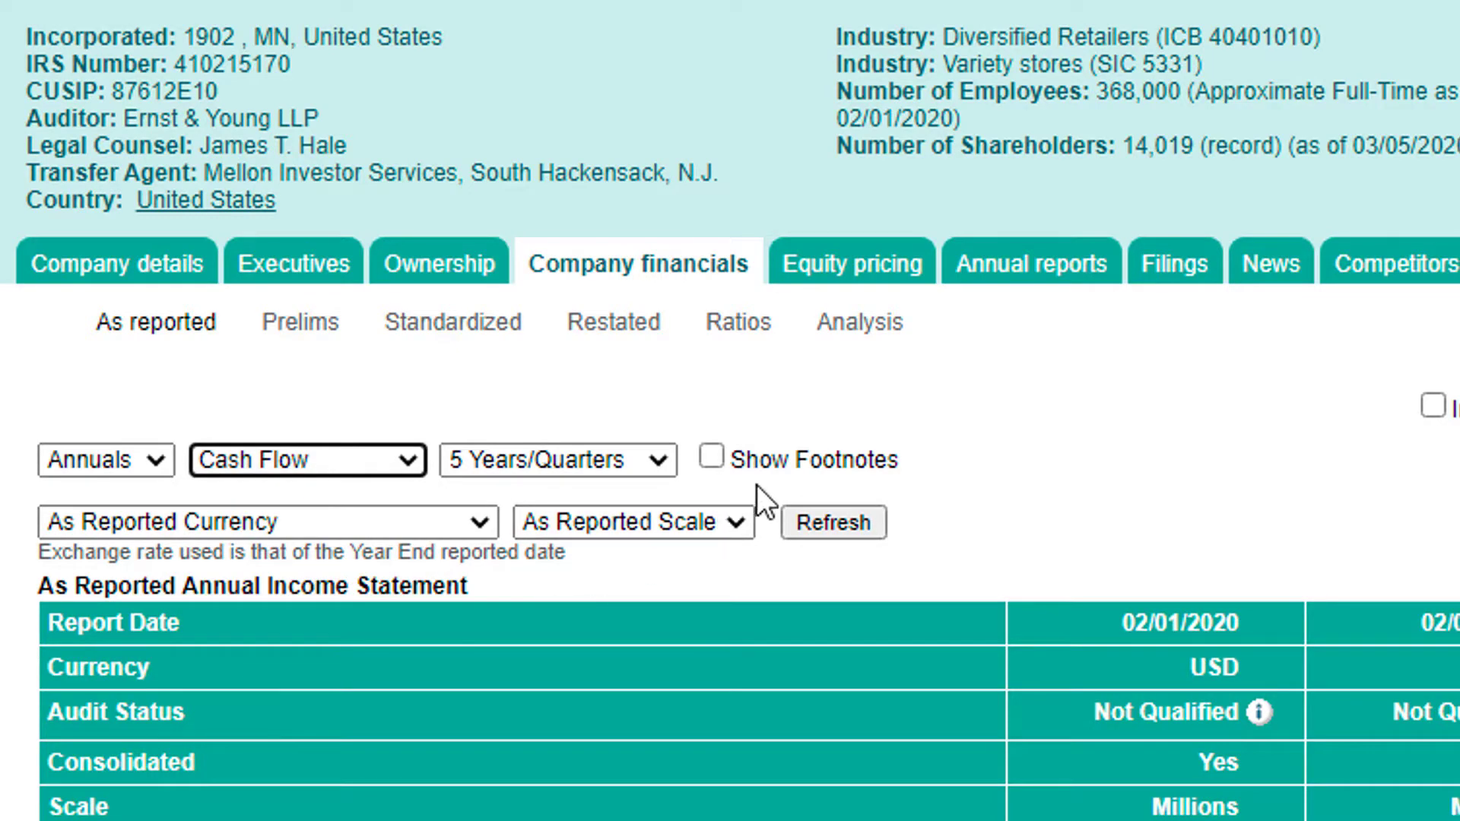
click(815, 522)
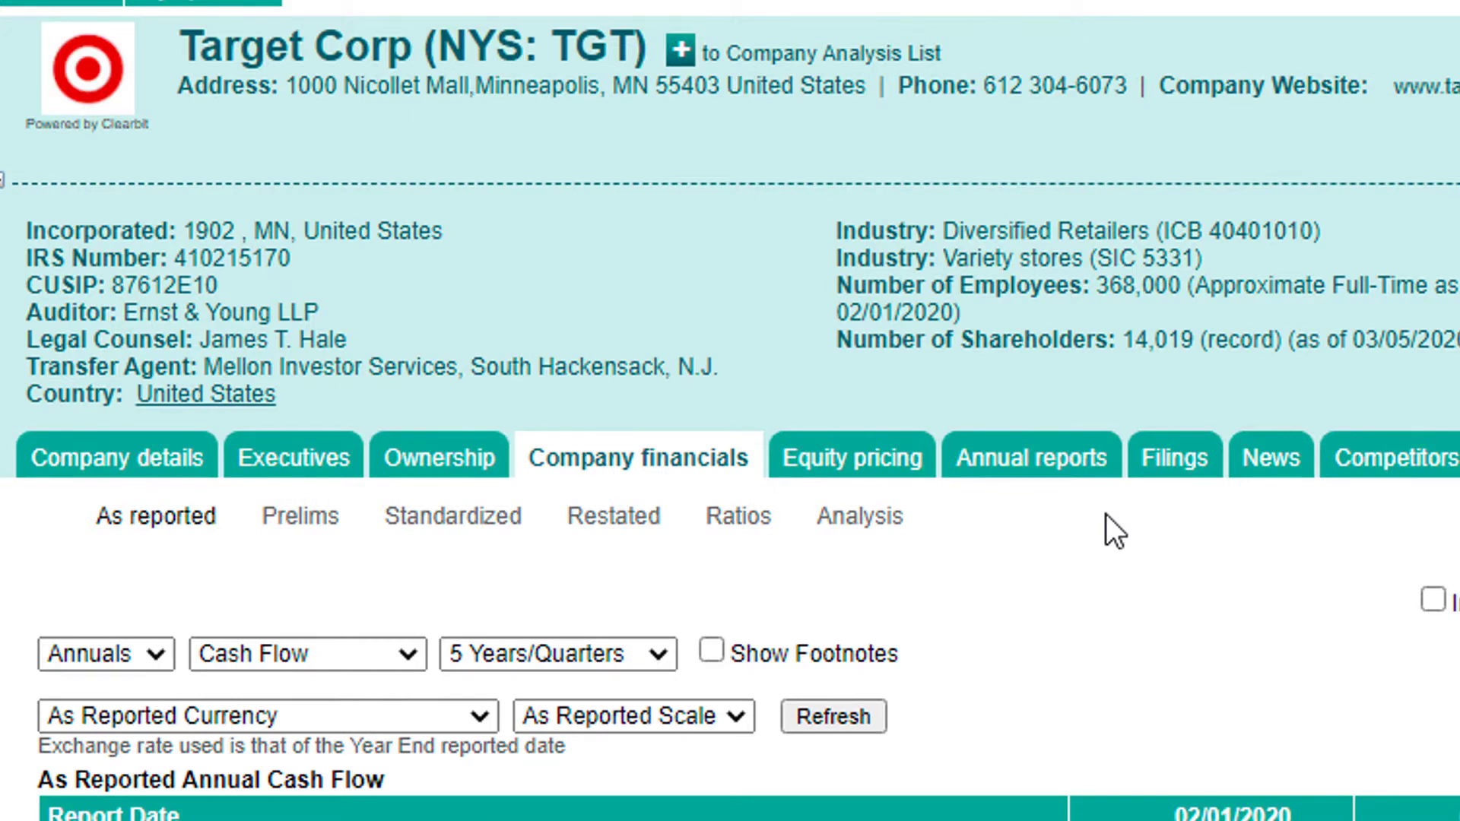
scroll(1106, 514, down, 6)
scroll(118, 296, up, 2)
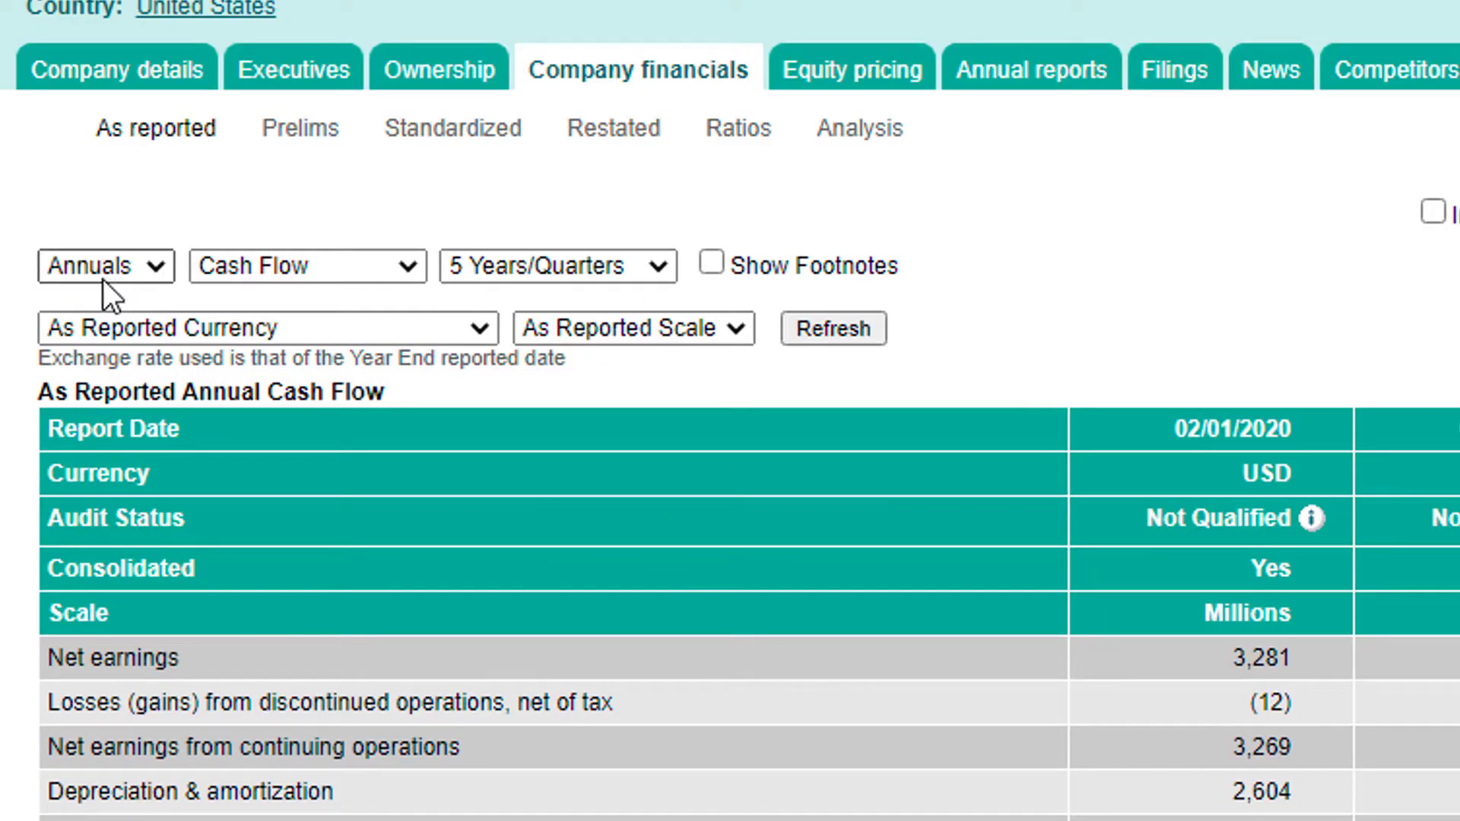
- Set the Cash Flow report's period to Quarters, refresh it and review the quarterly columns
click(79, 263)
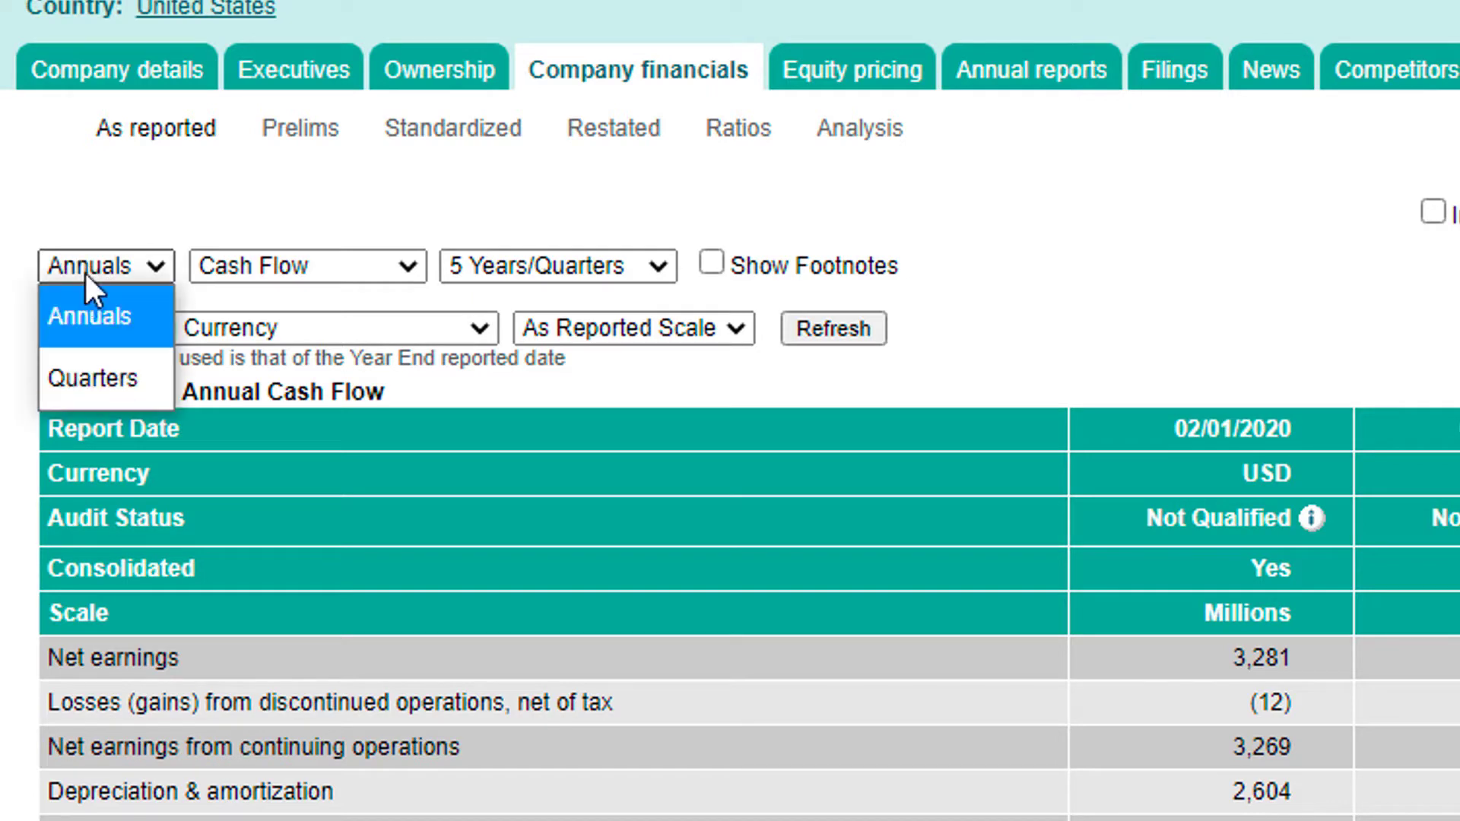
click(114, 380)
click(842, 326)
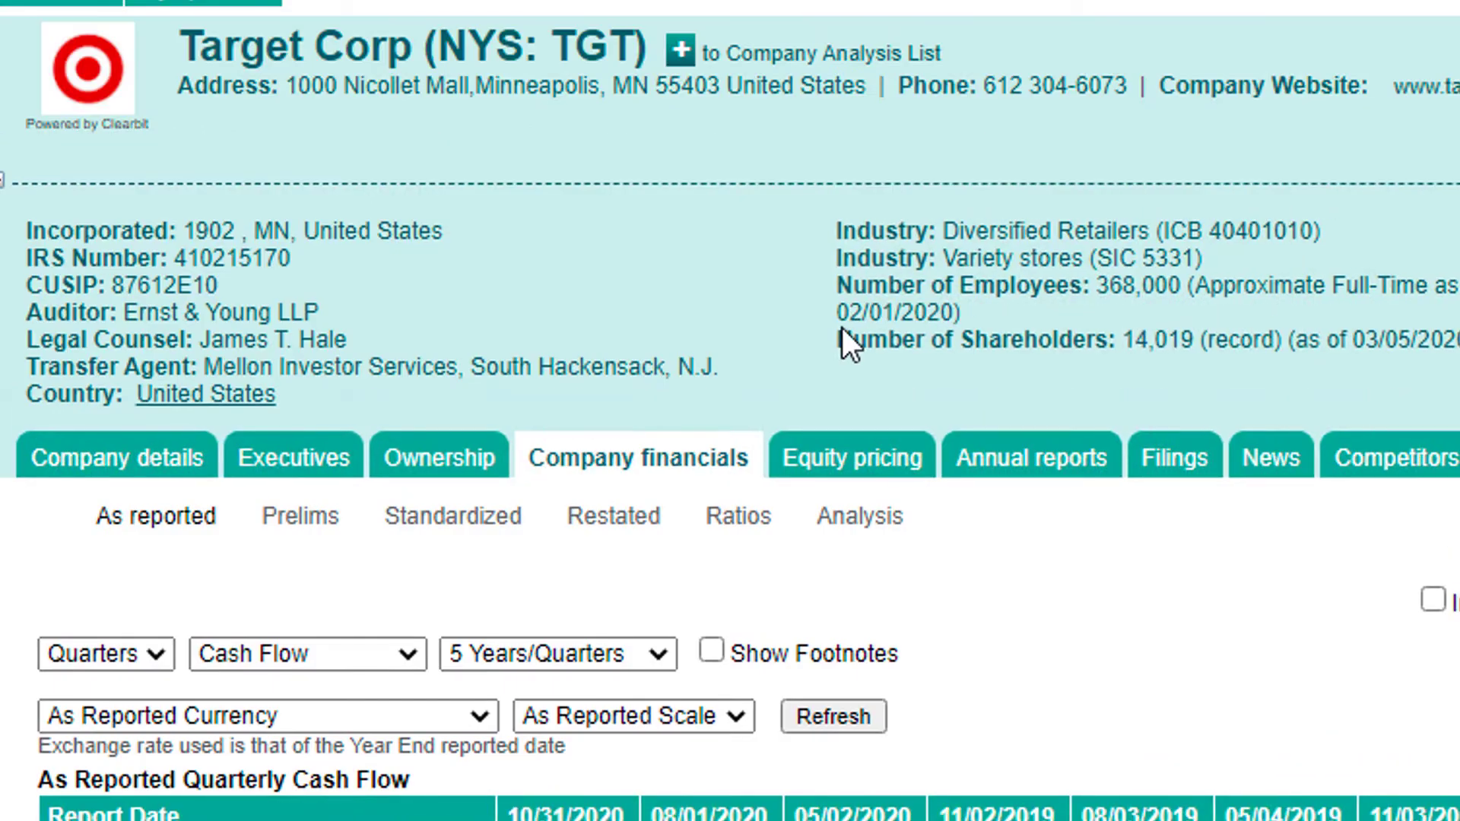
scroll(1000, 425, down, 6)
scroll(1017, 398, down, 1)
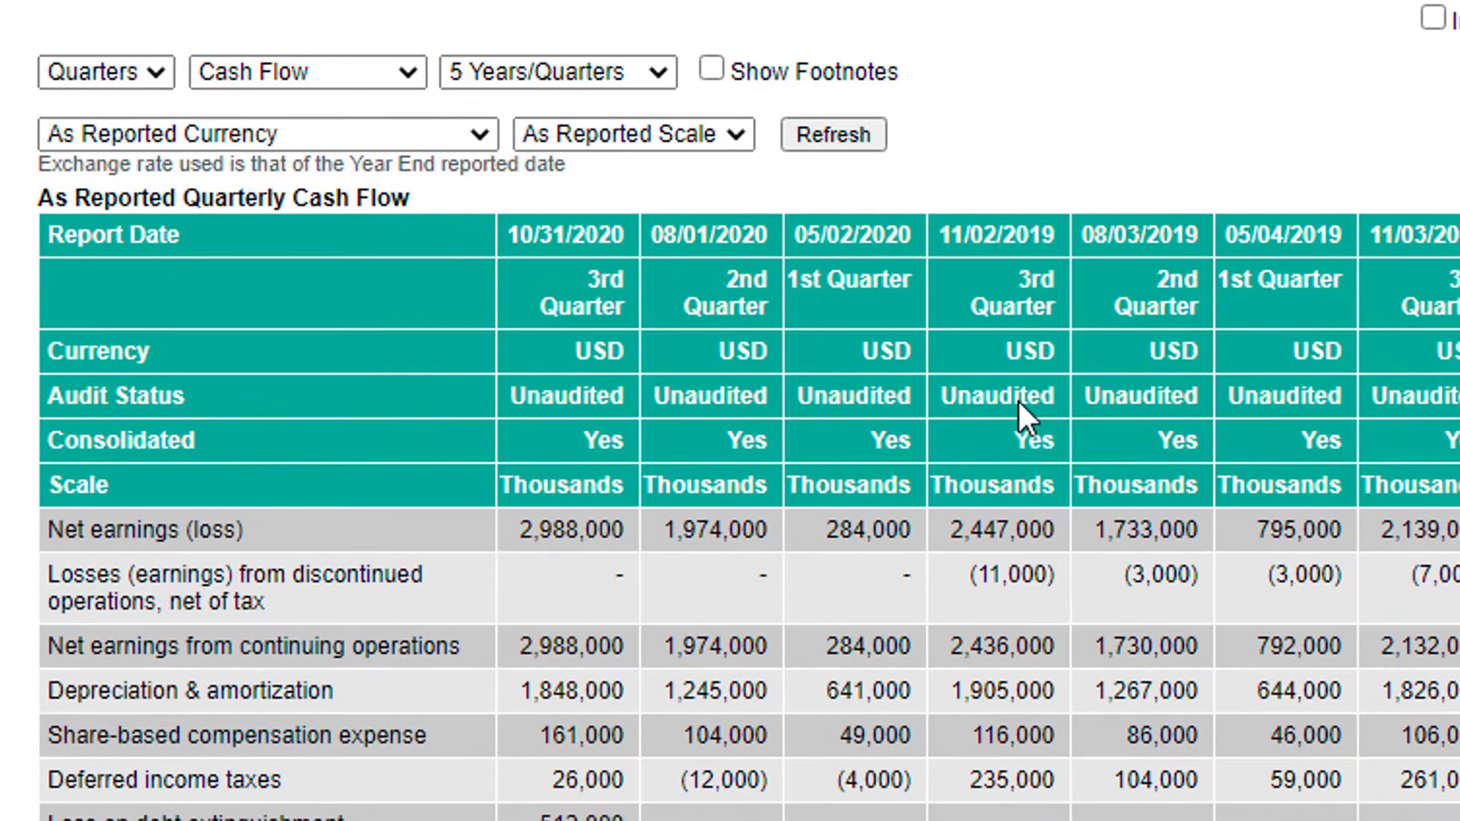
scroll(1097, 498, up, 4)
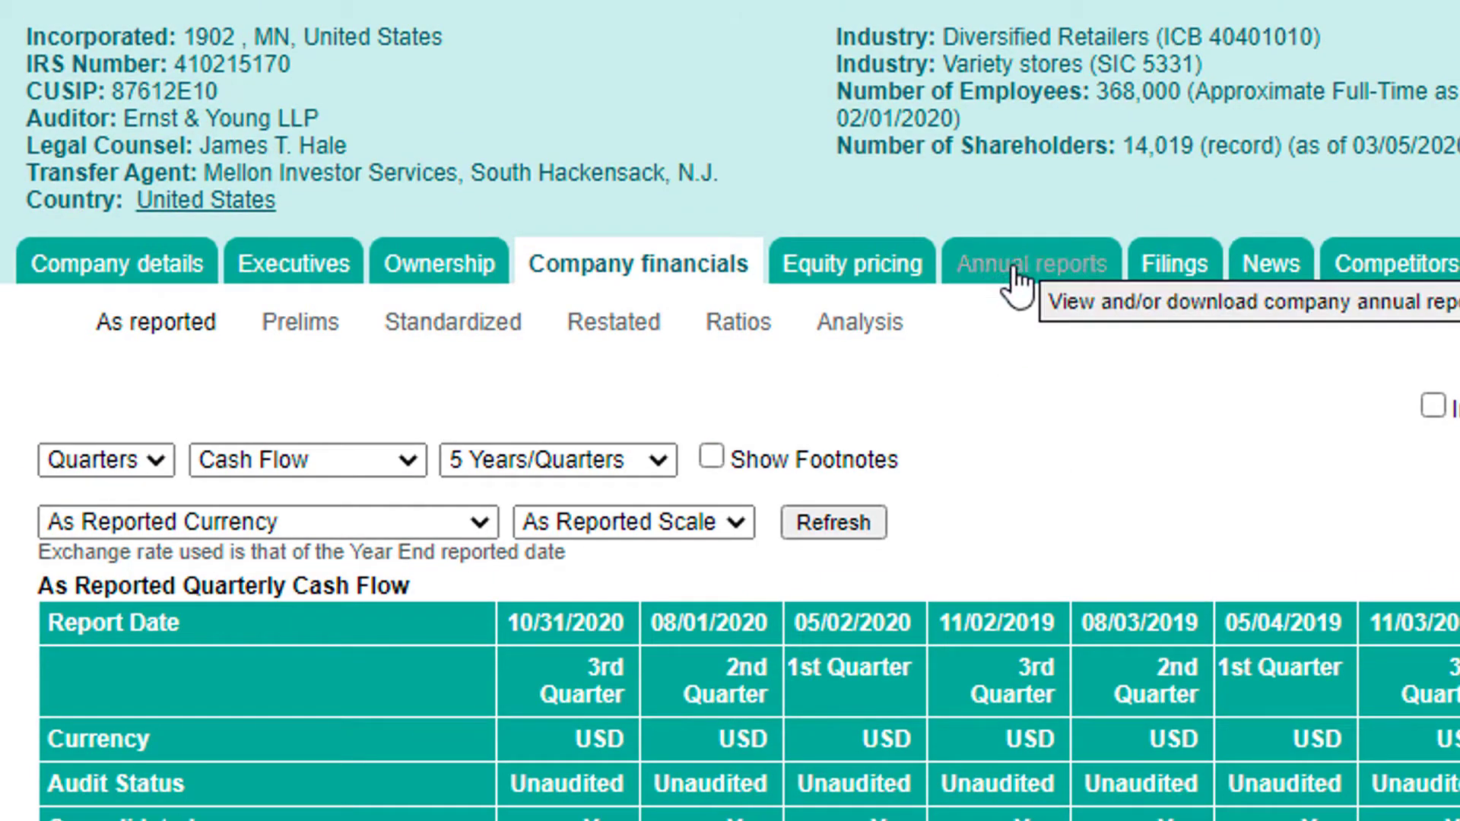
- Open Target Corp's annual reports and look through the list of downloadable filings by year
click(1016, 280)
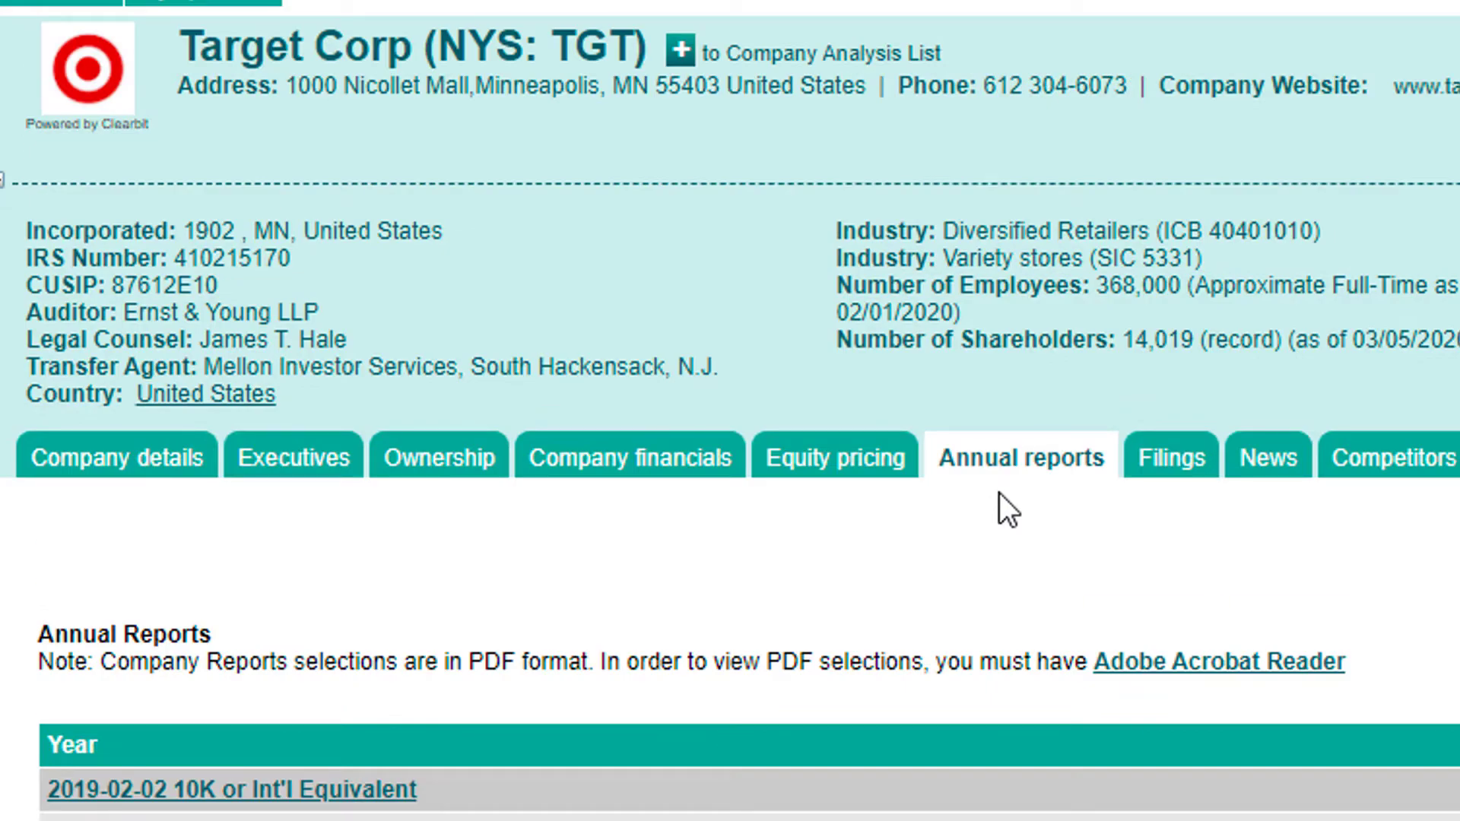
scroll(999, 493, down, 6)
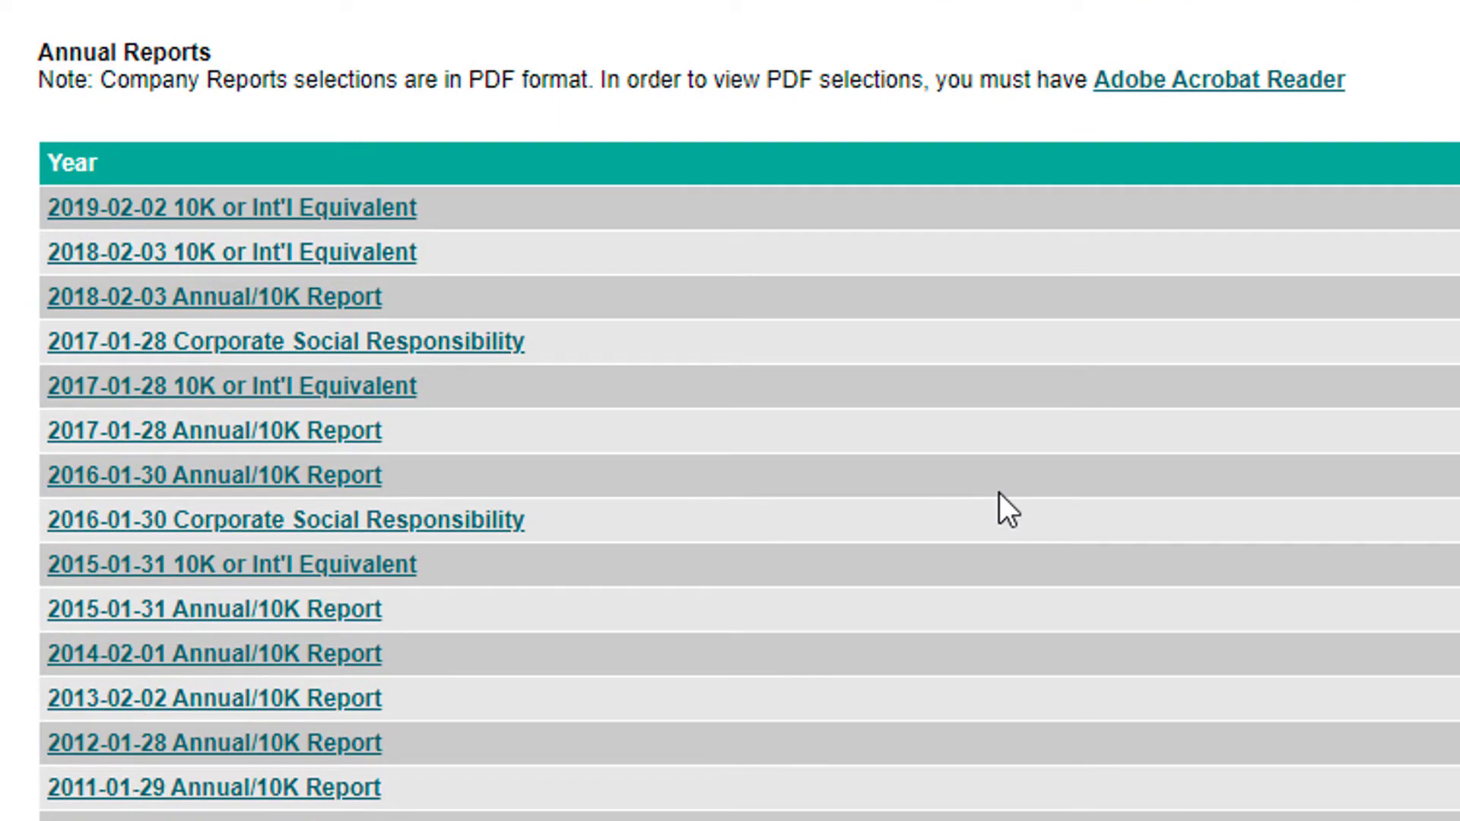
scroll(1014, 502, up, 6)
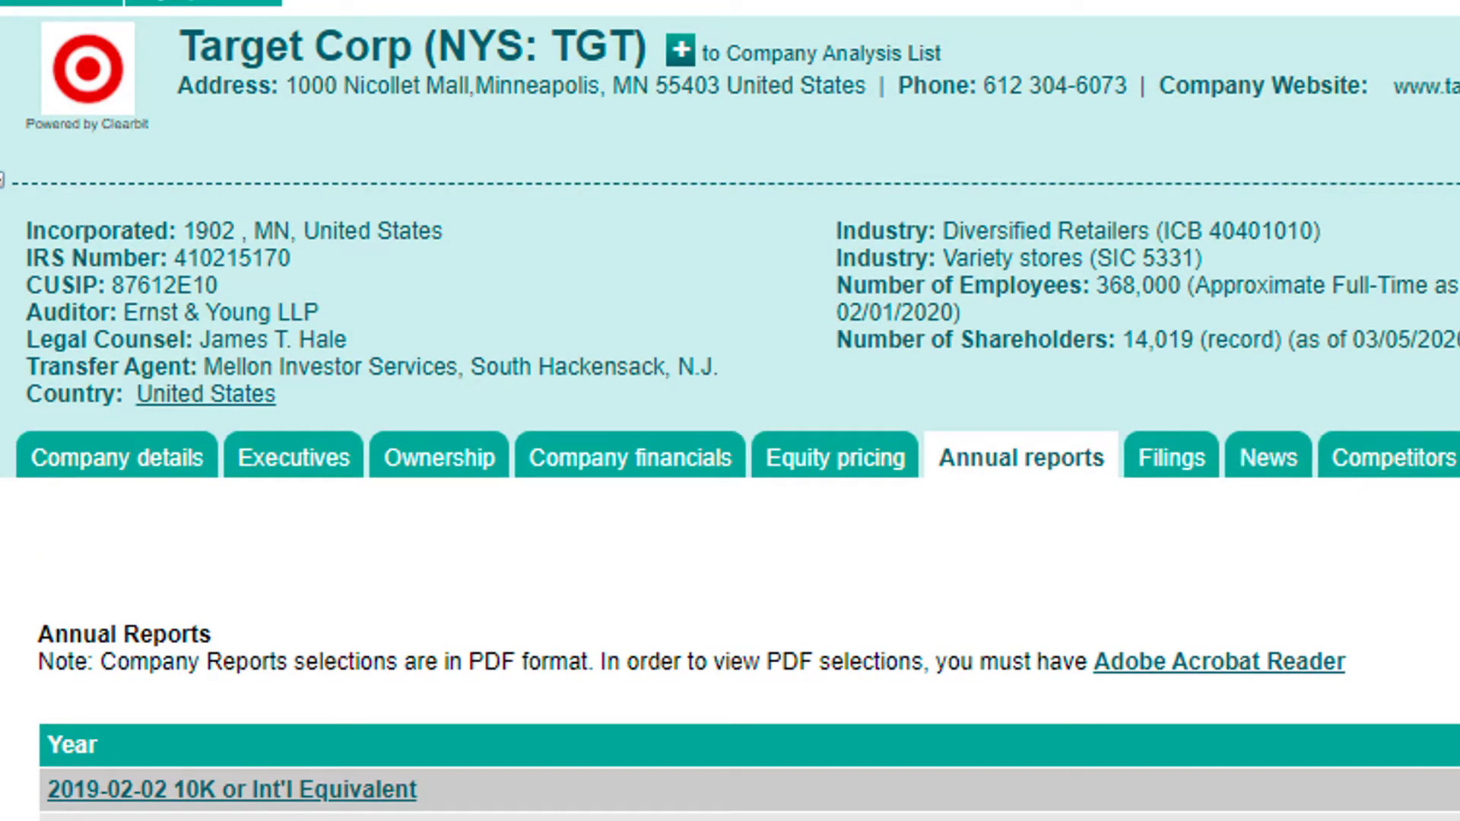
- Open Target Corp's company news and look through the latest headlines
scroll(730, 411, down, 3)
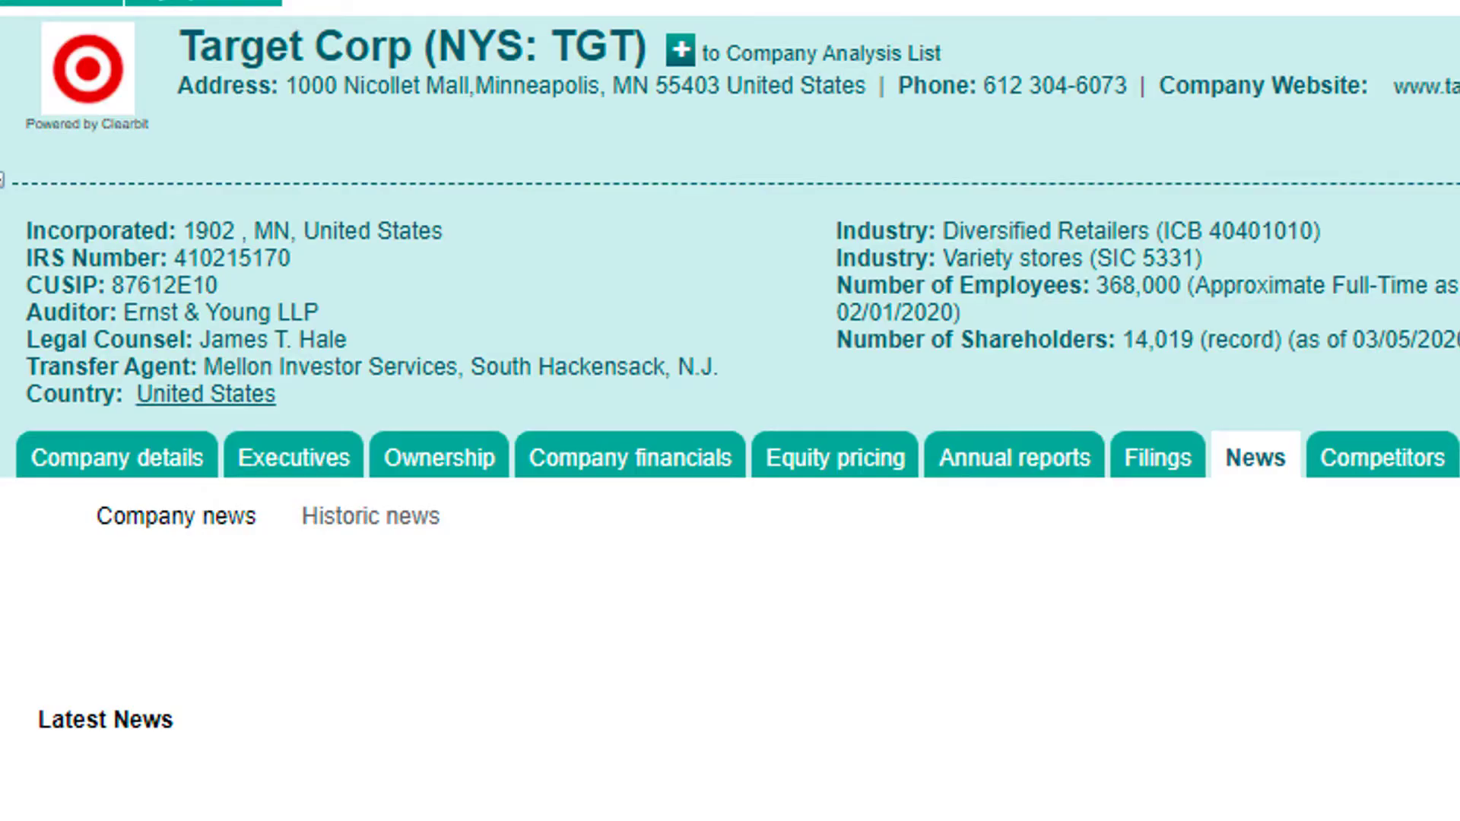
scroll(730, 410, down, 5)
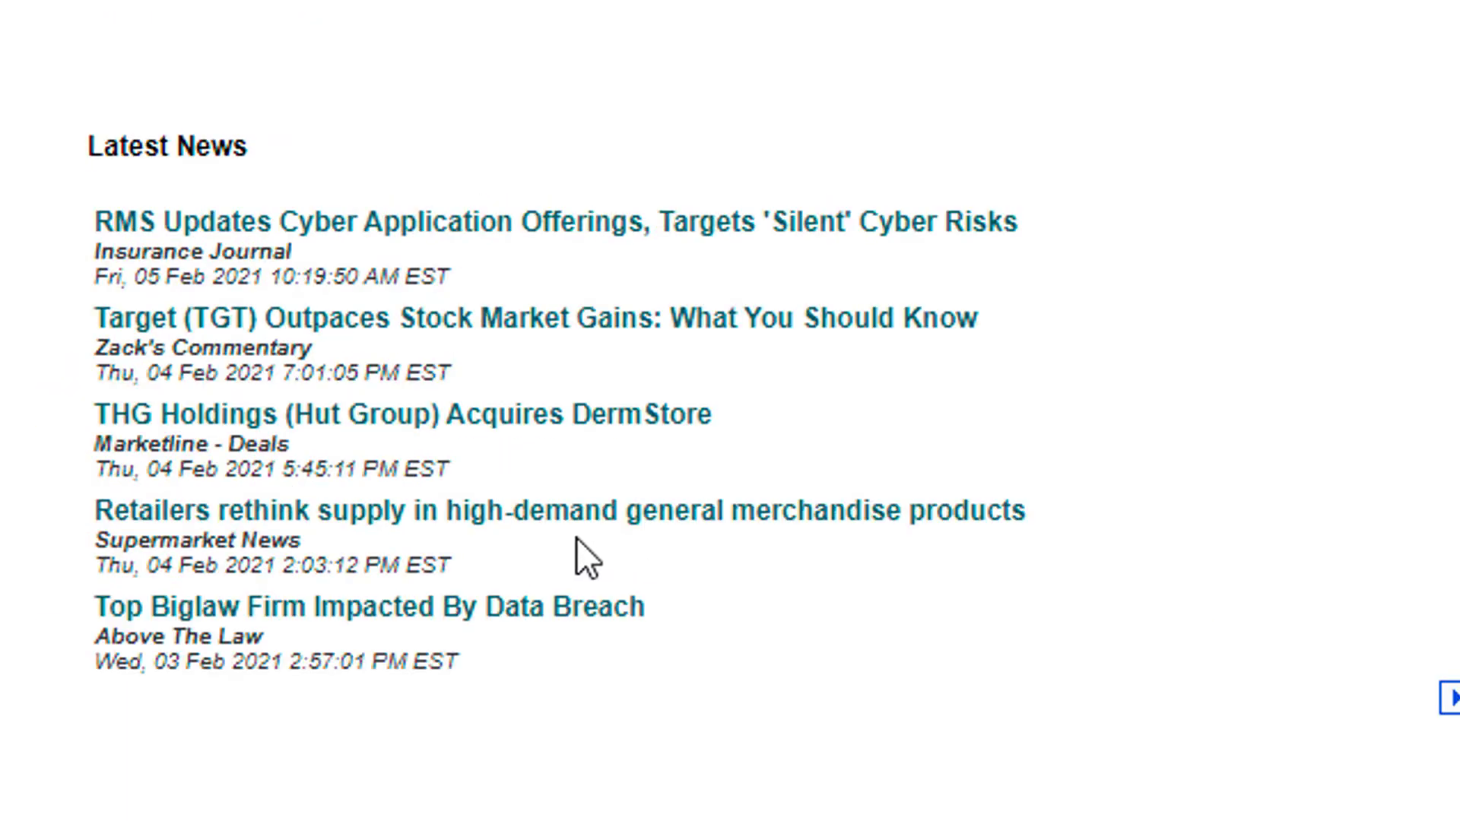
- Read the Supermarket News article "Retailers rethink supply in high-demand general merchandise products" and close it
click(480, 510)
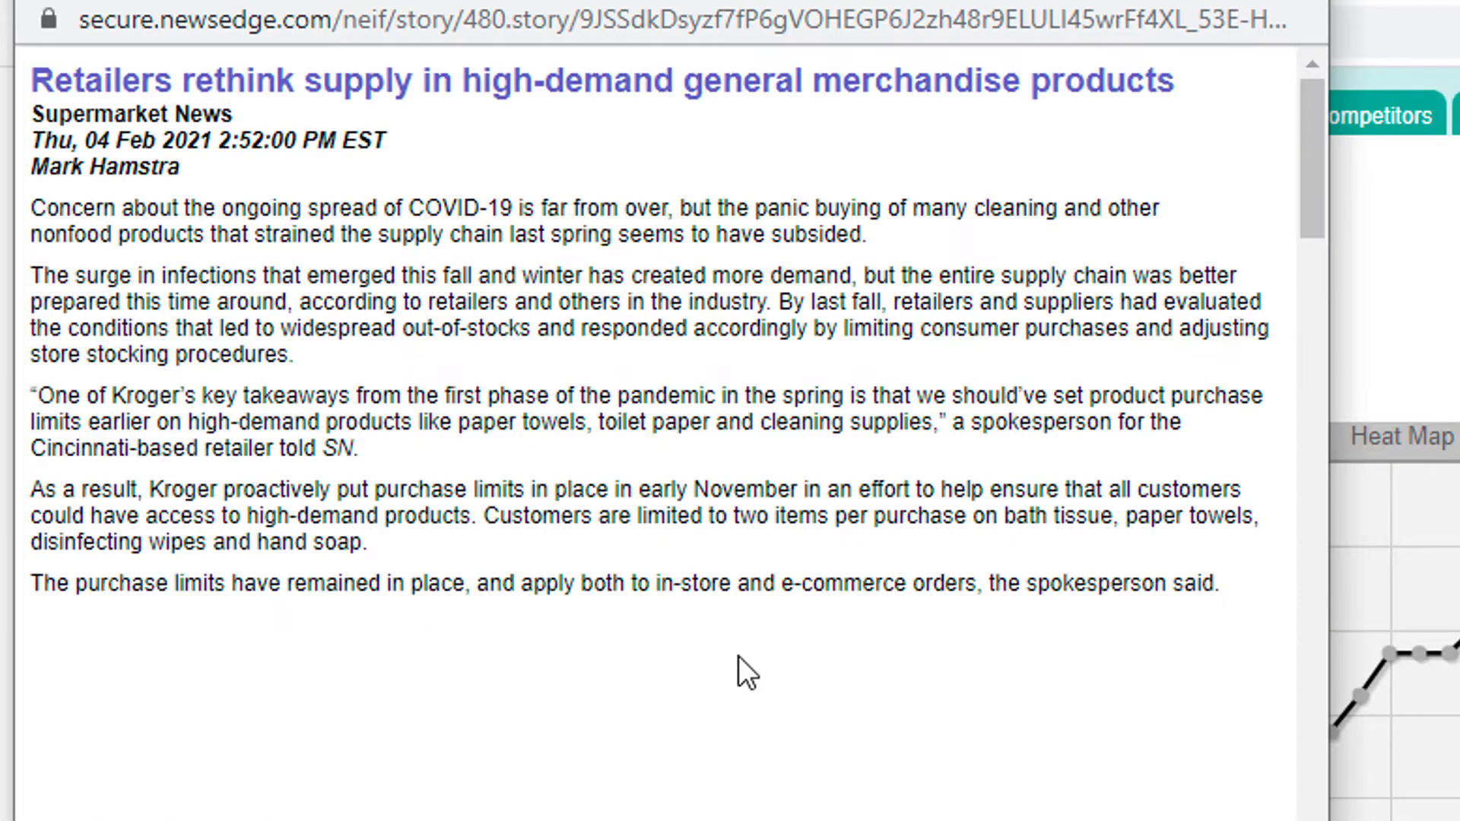
key(ctrl+w)
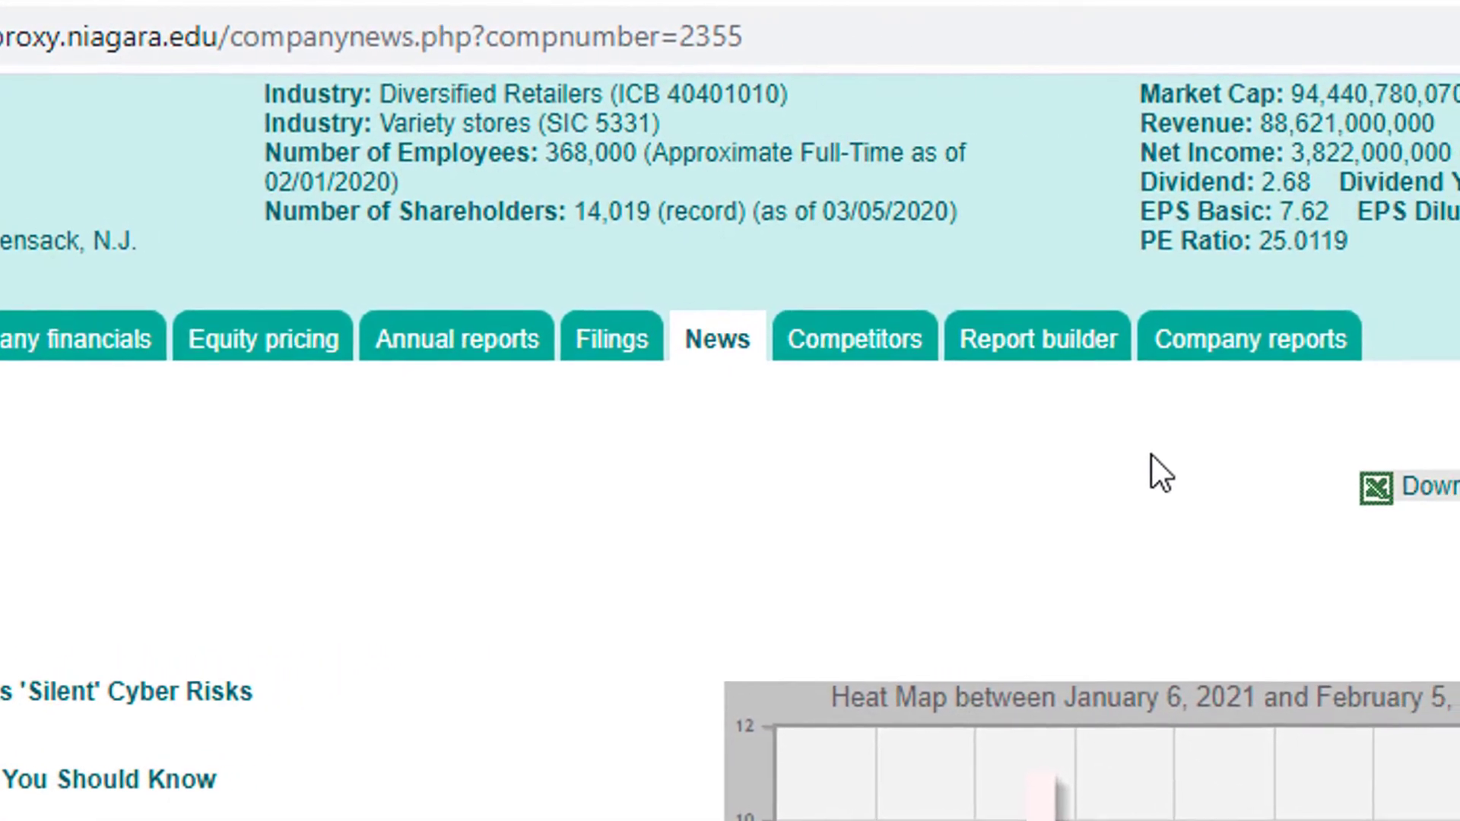
- Open Target Corp's company reports, look through the Summary Report and close it
click(1407, 327)
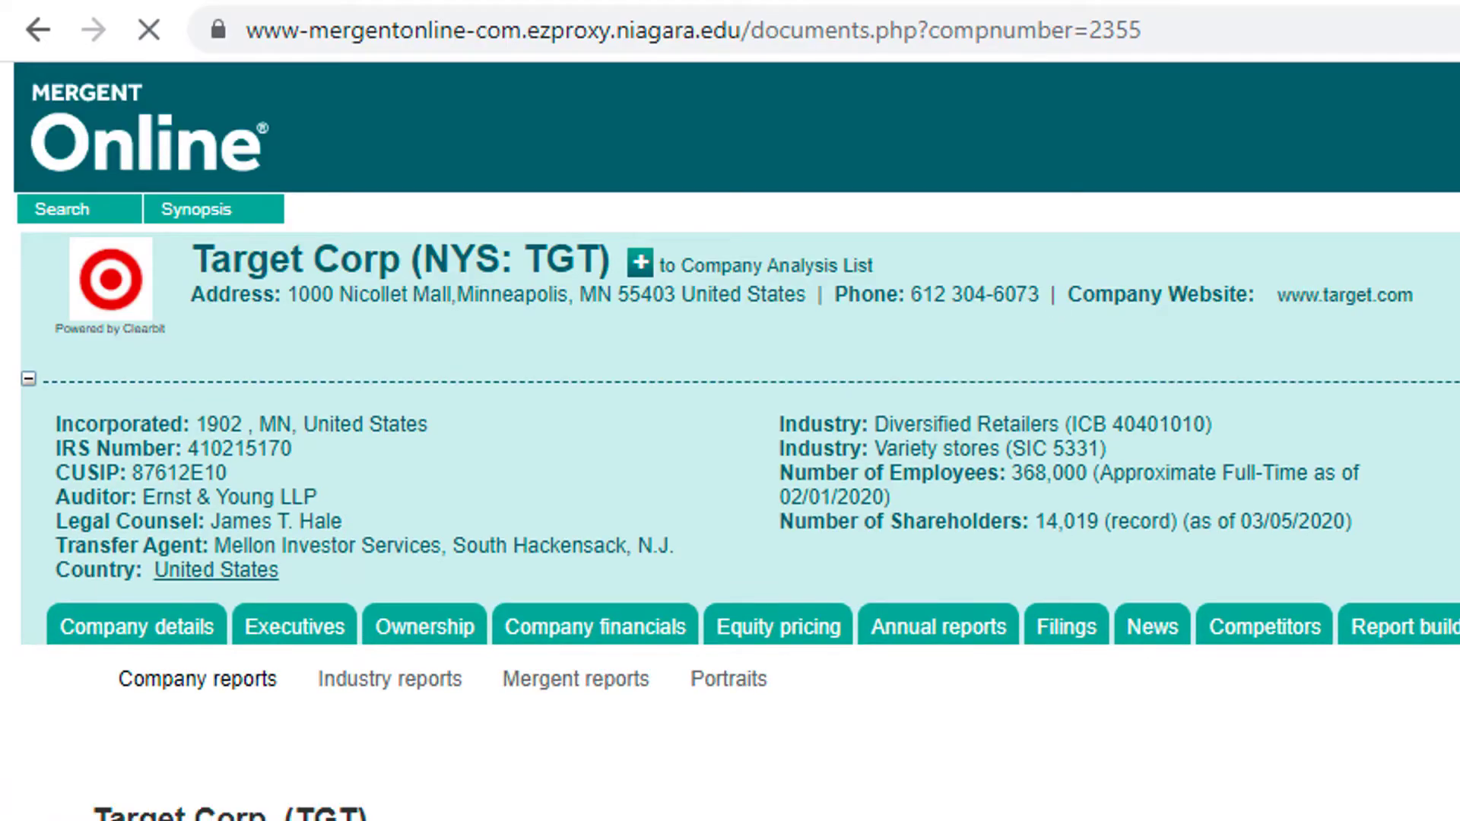
scroll(1230, 360, down, 5)
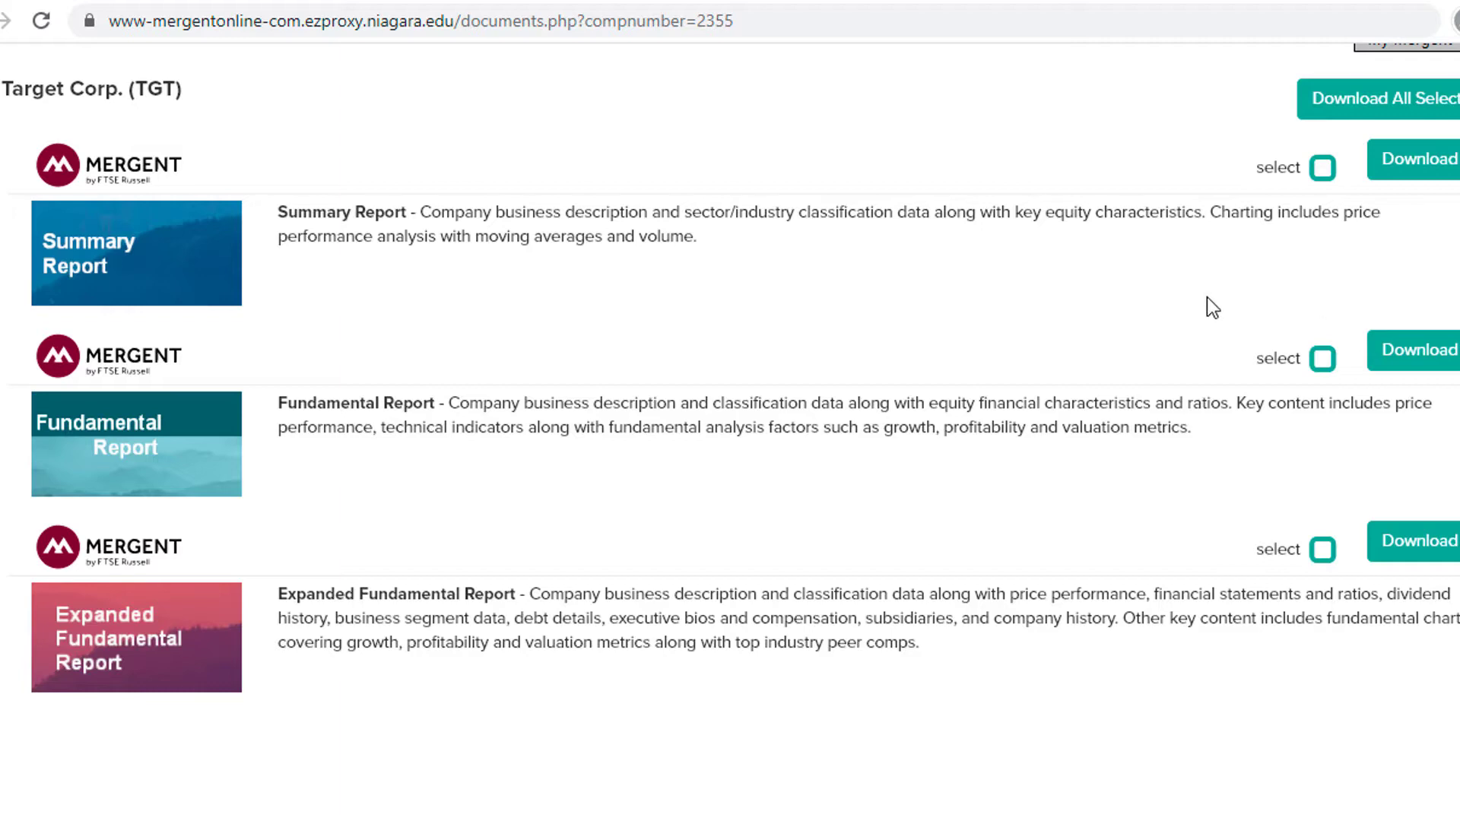
click(1322, 167)
click(1422, 171)
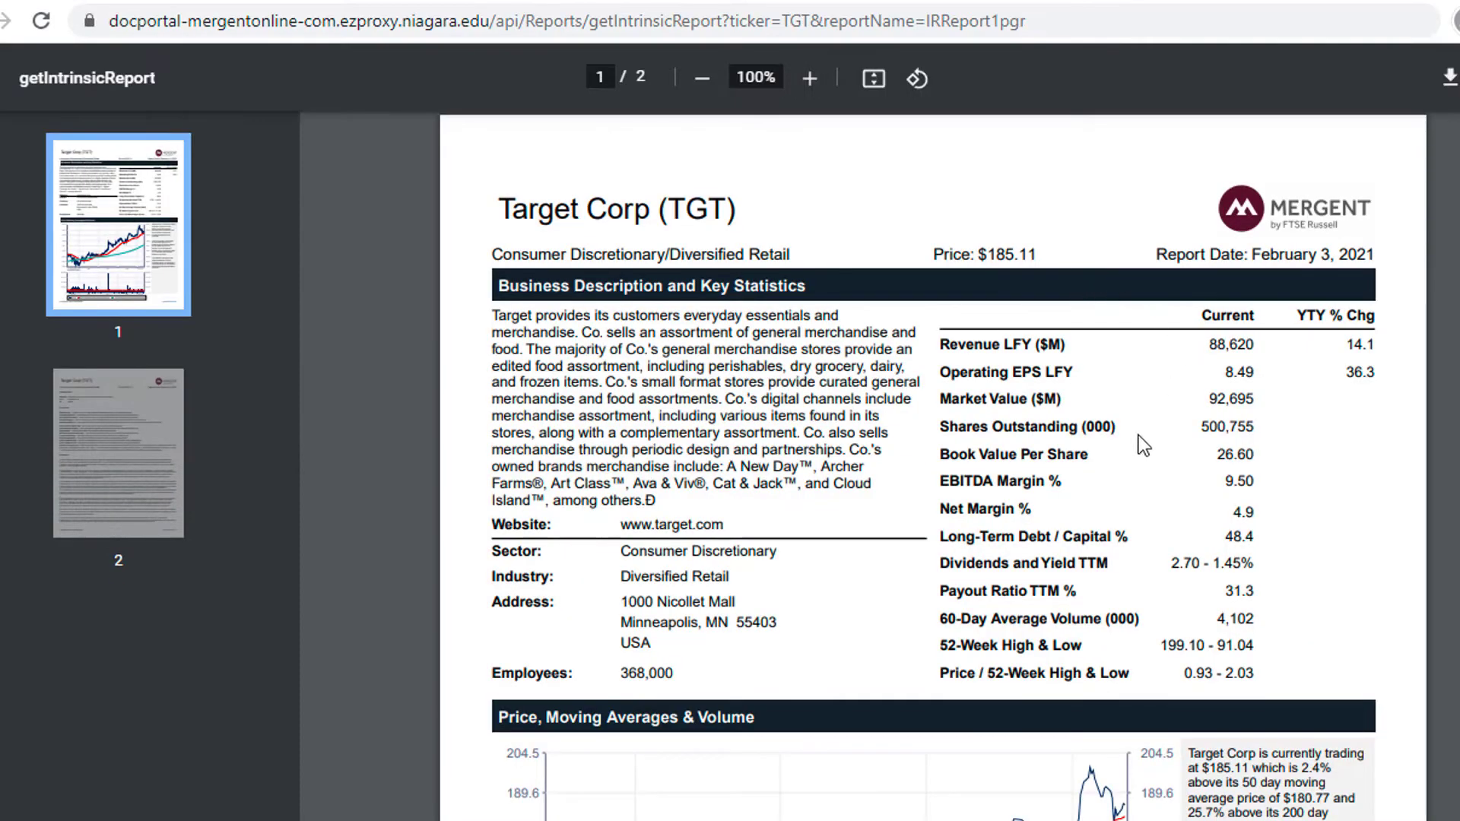
scroll(1114, 304, down, 3)
scroll(1117, 305, down, 3)
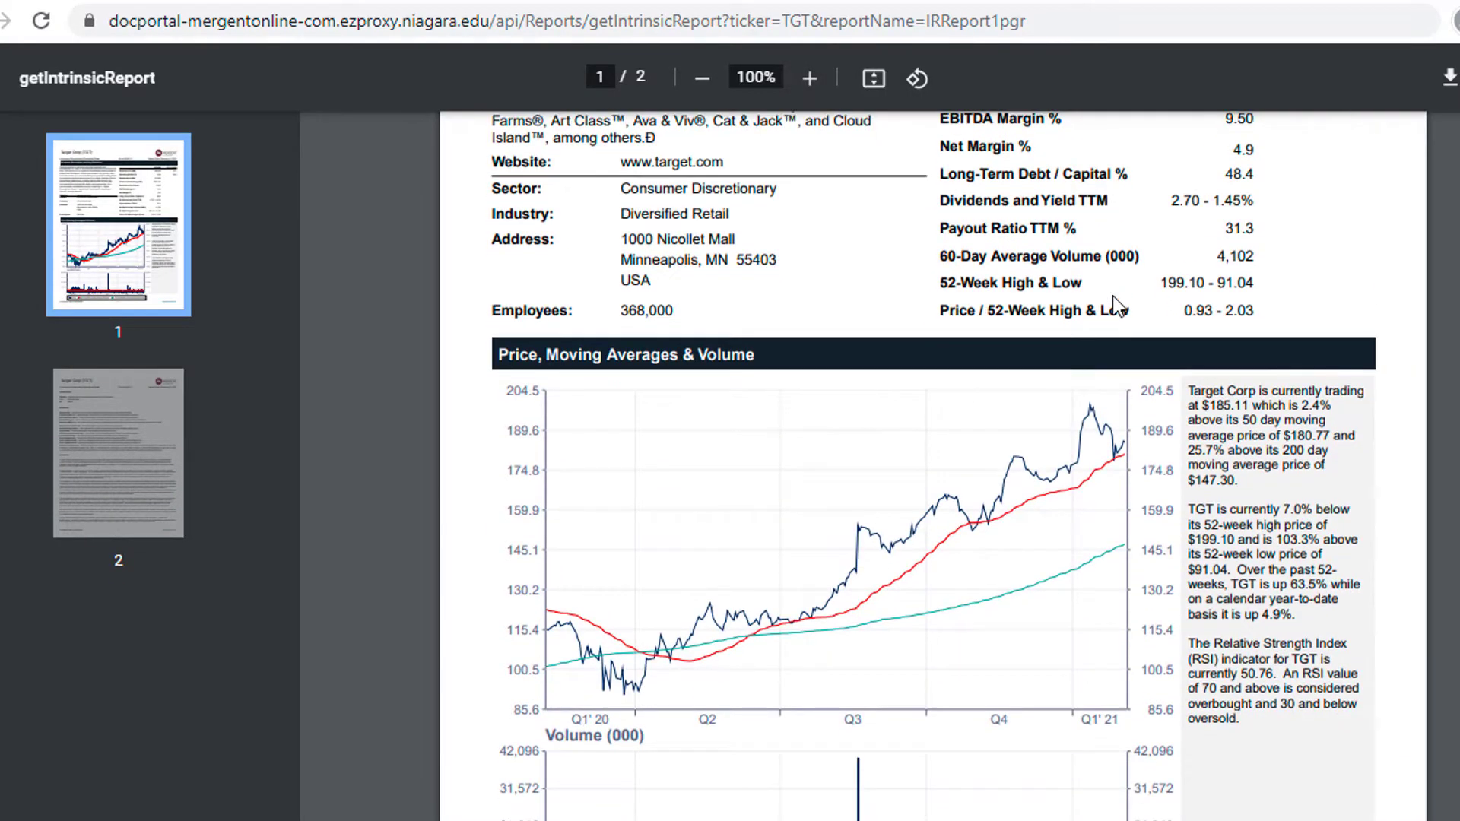
scroll(1116, 305, down, 6)
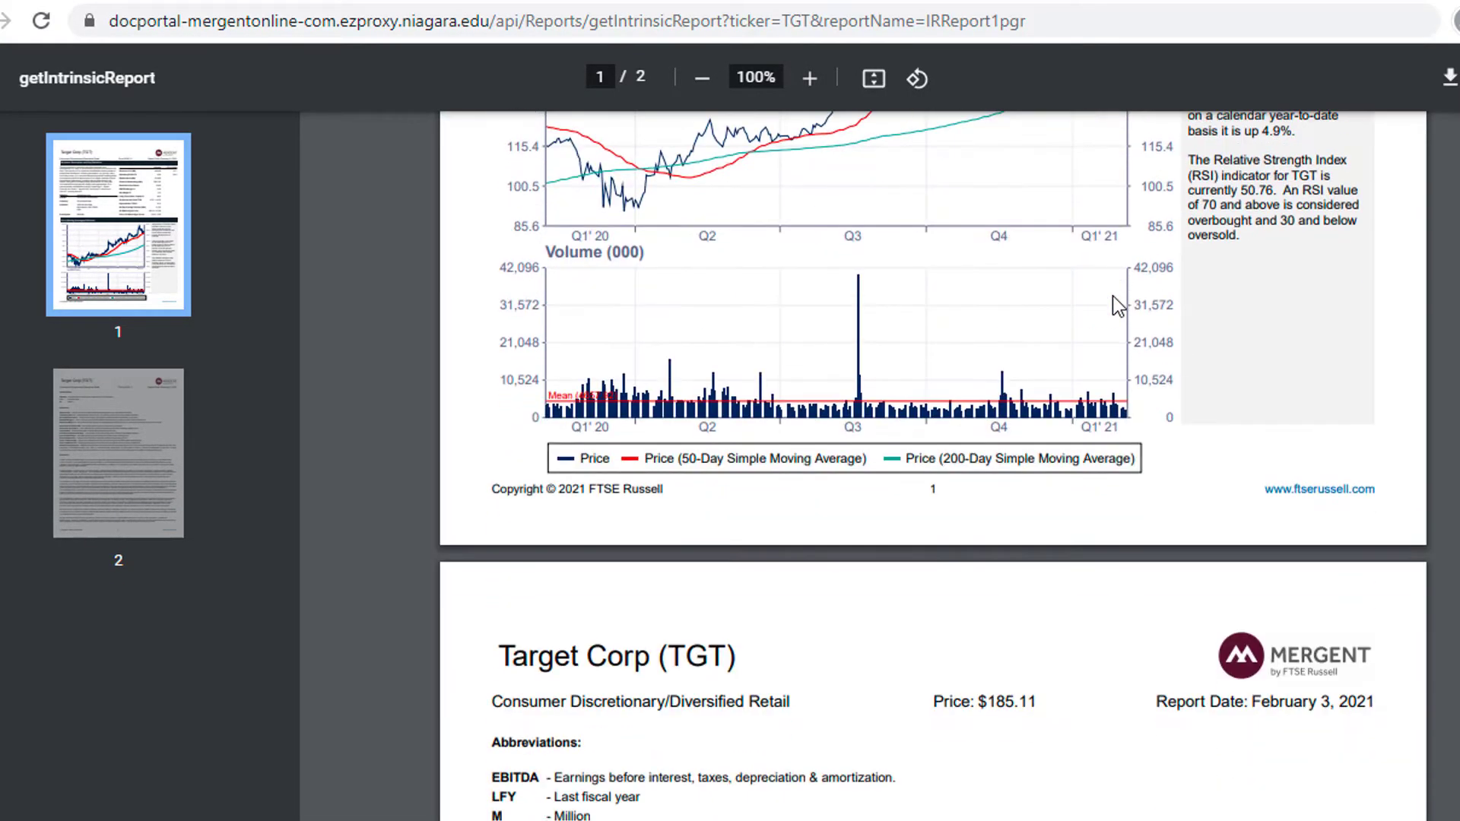
scroll(1111, 295, down, 4)
click(1087, 1)
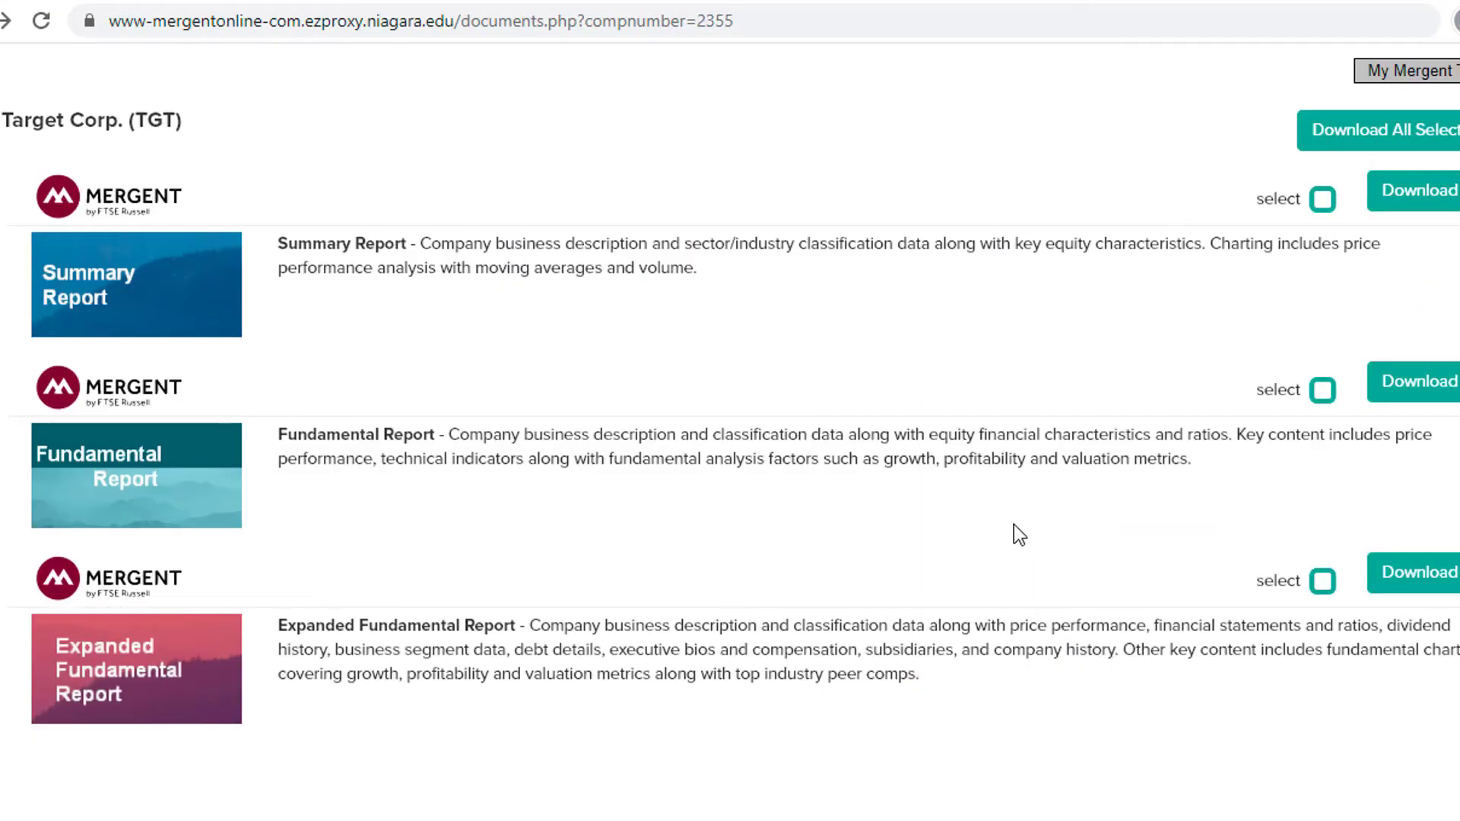
- Open the report builder's comparison reports for Target Corp and choose to compare the company against a custom group
scroll(1014, 524, up, 3)
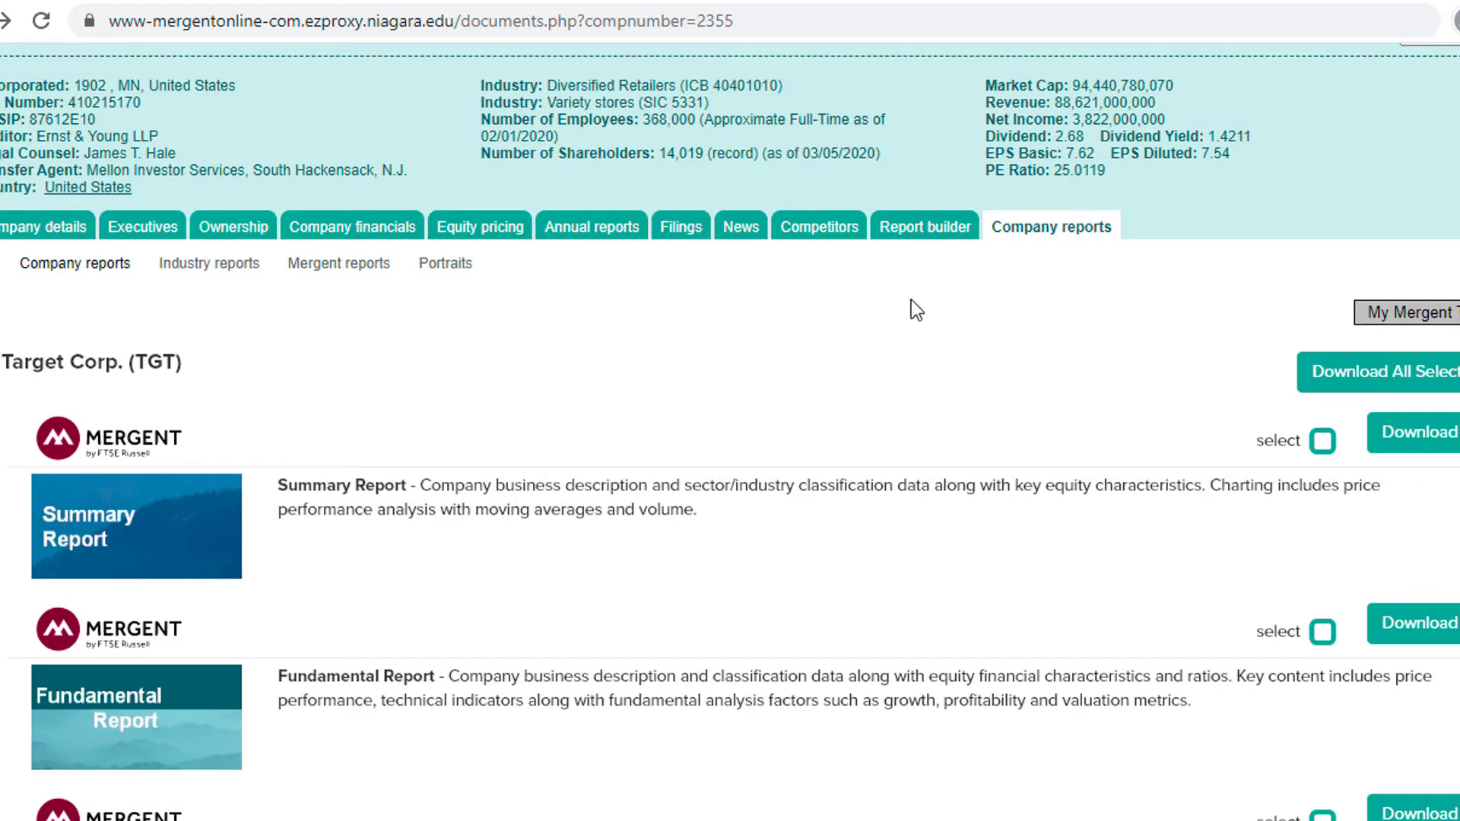
click(922, 232)
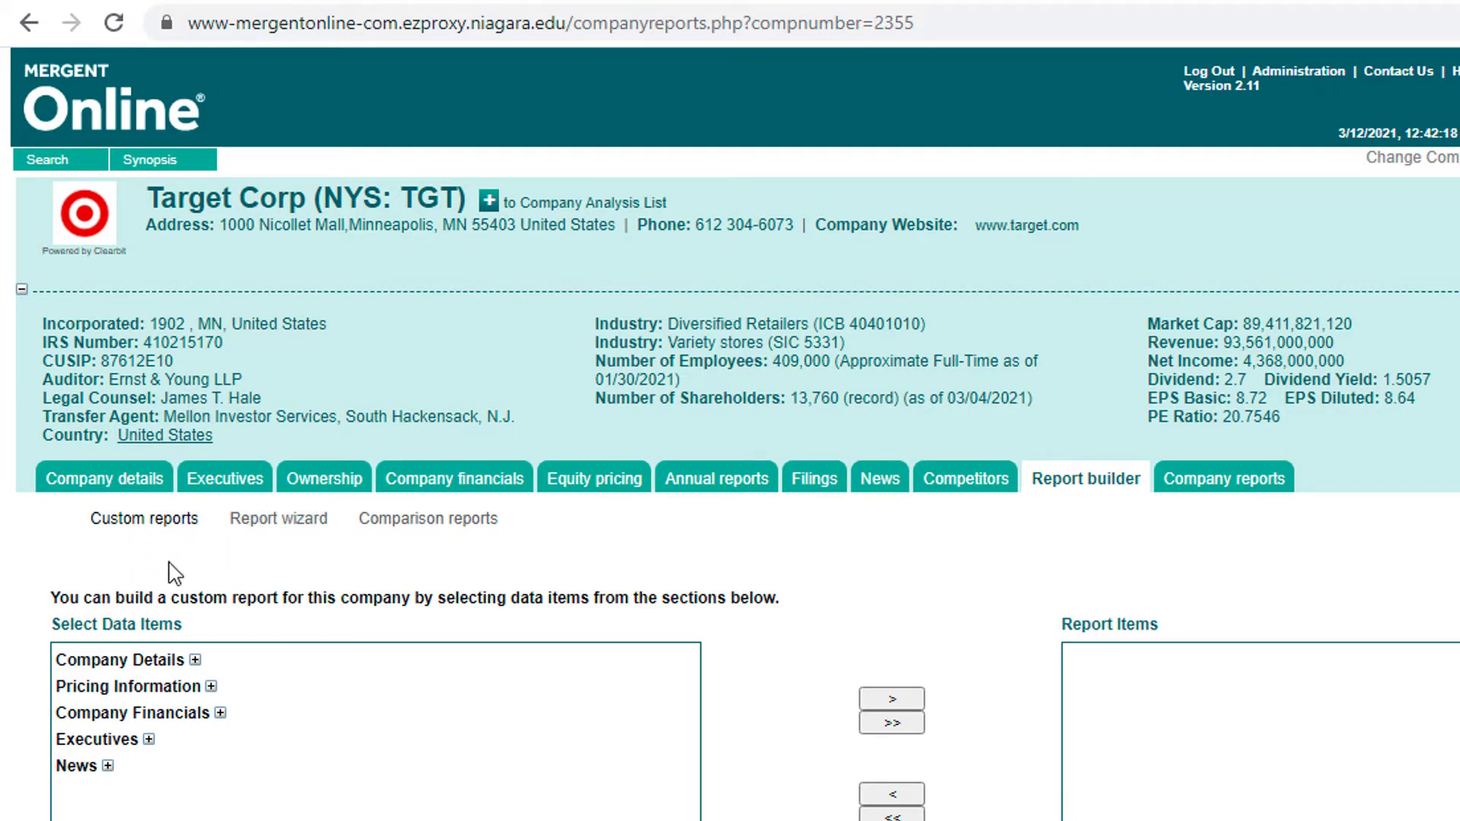
click(479, 532)
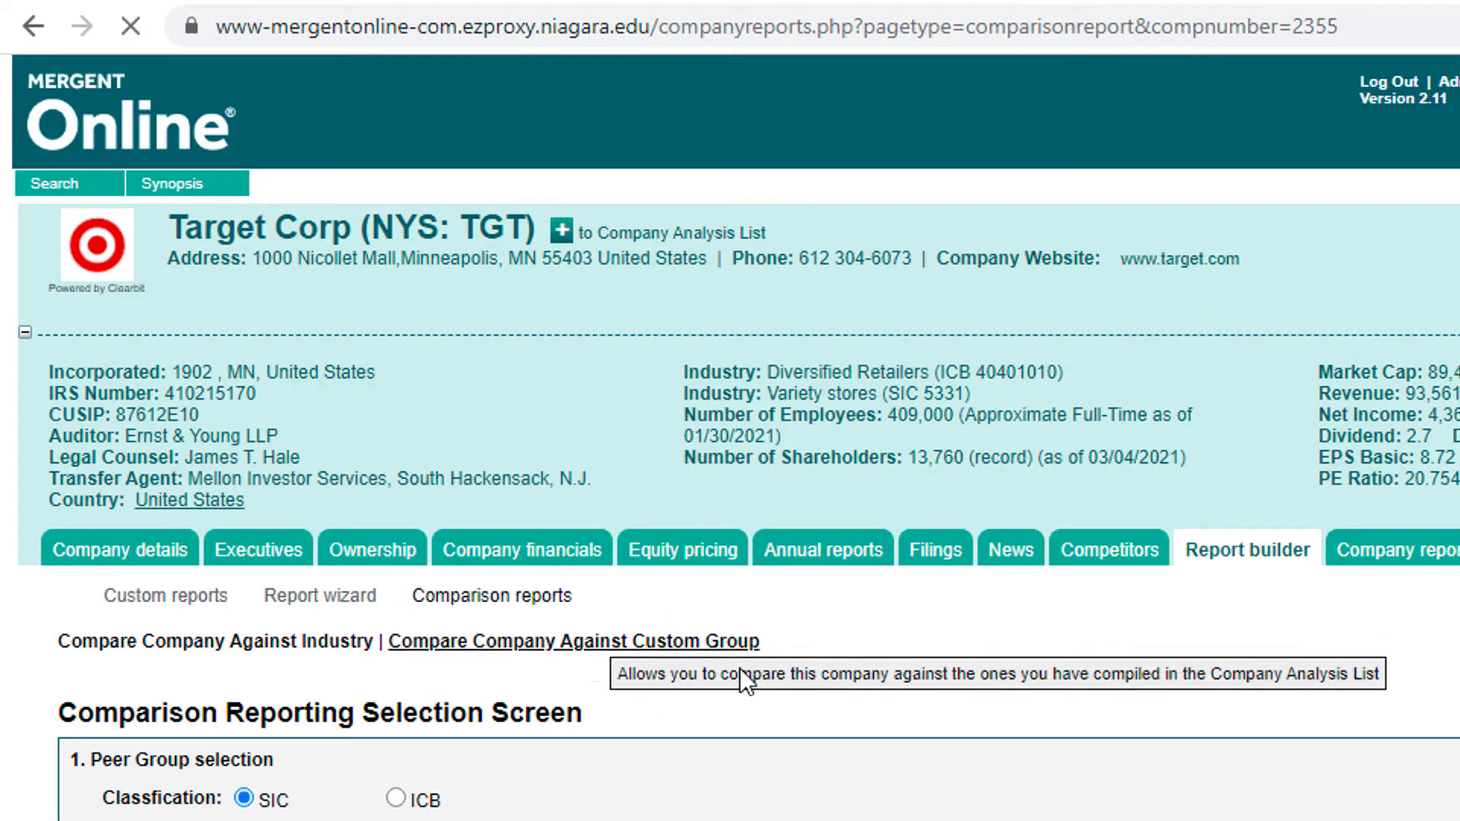
click(589, 643)
scroll(846, 696, down, 2)
scroll(851, 708, down, 2)
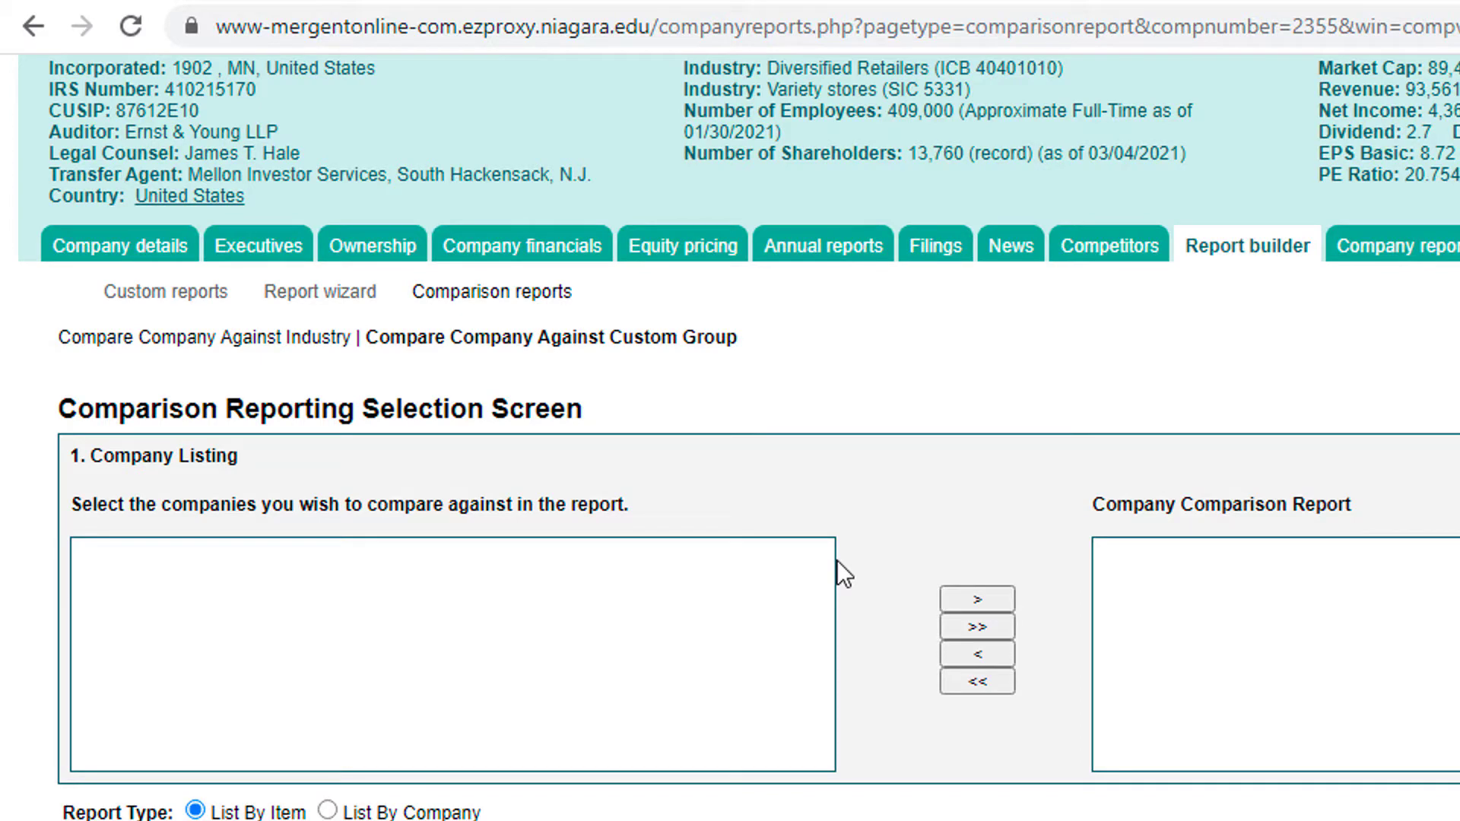
- Look up Walmart Inc, add it to the Company Analysis List and return to Target Corp's comparison report setup
scroll(1057, 577, up, 4)
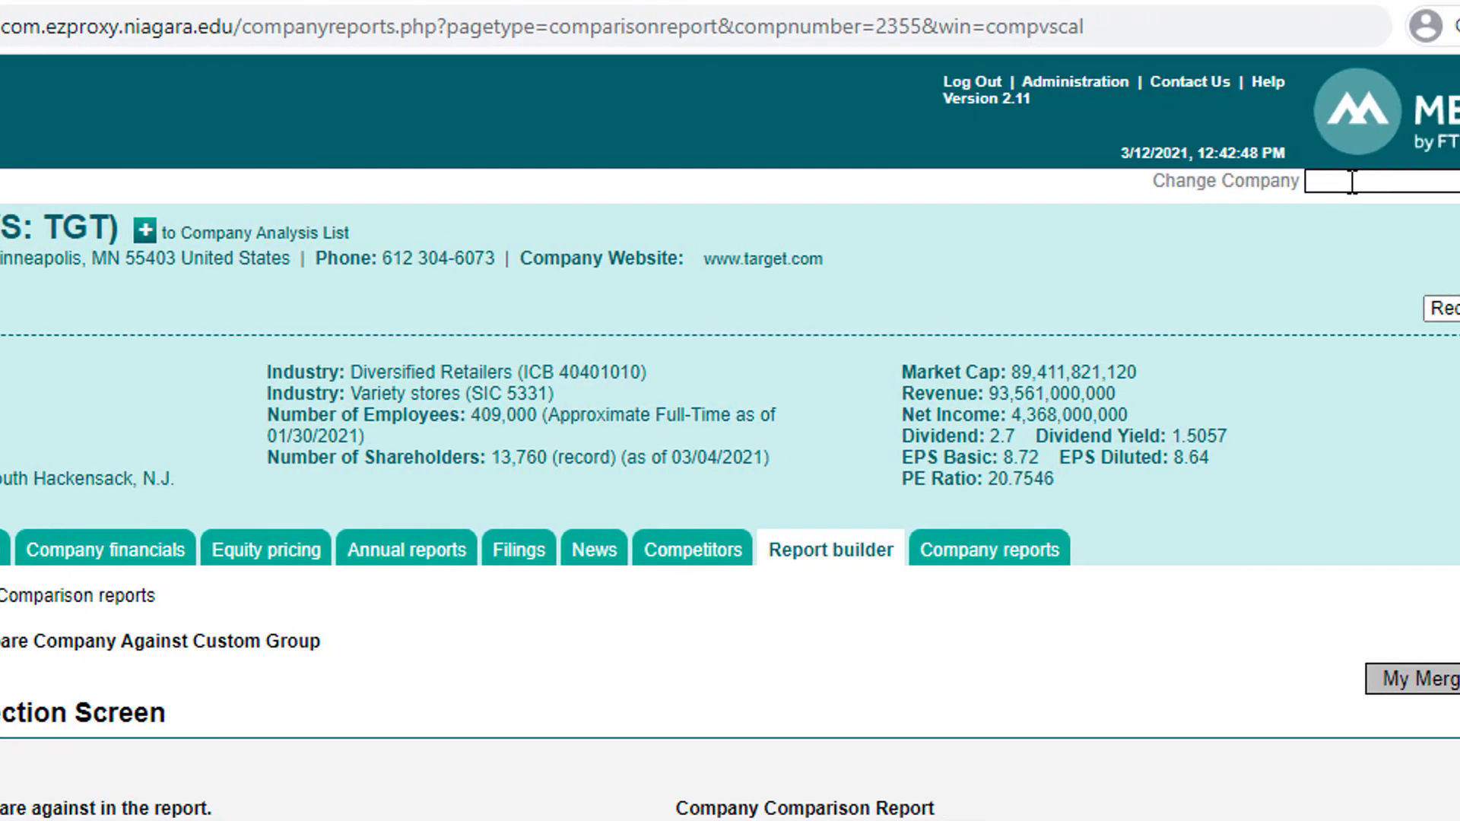
click(1352, 181)
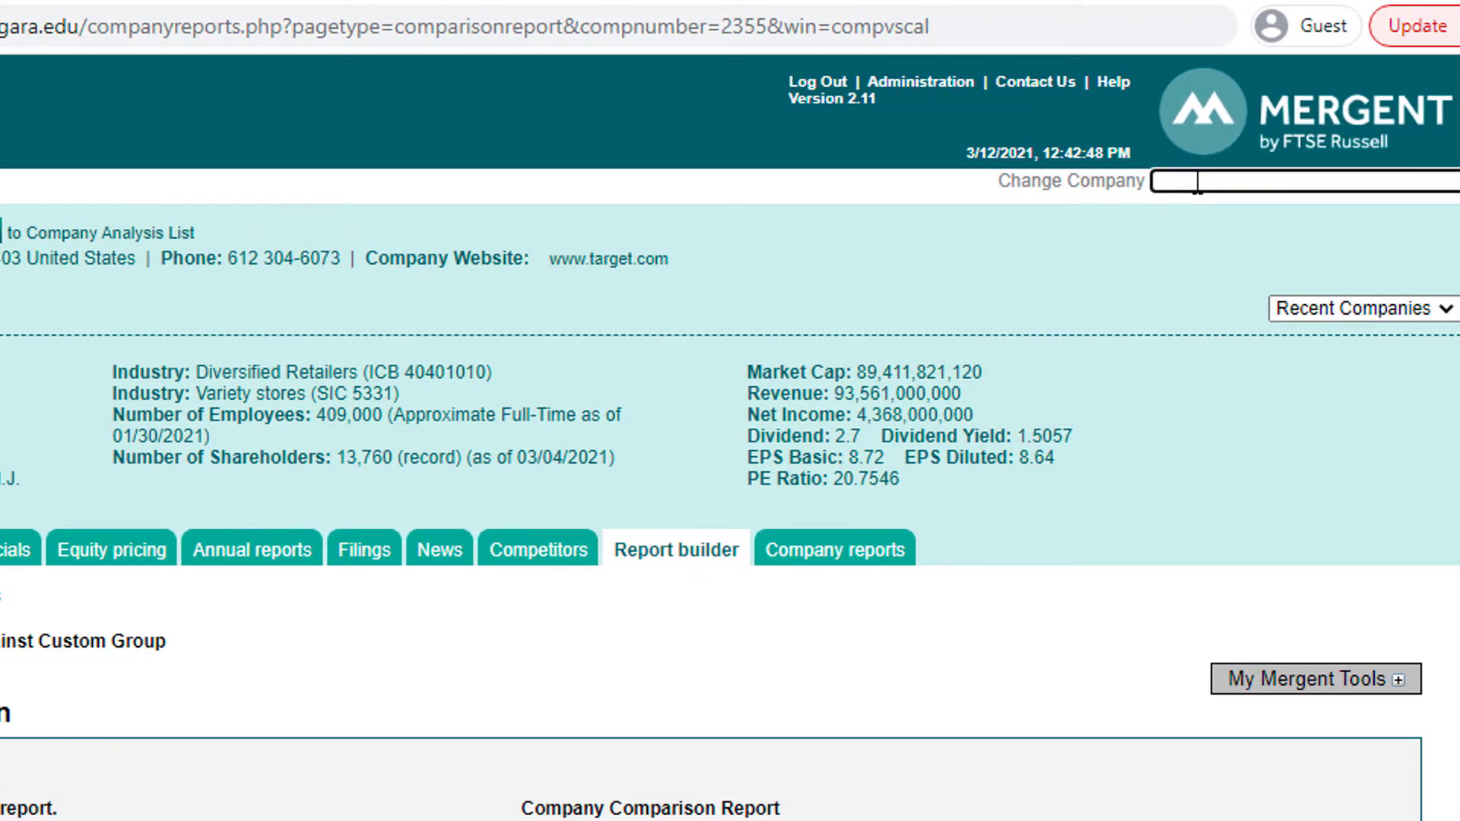
text(walmart)
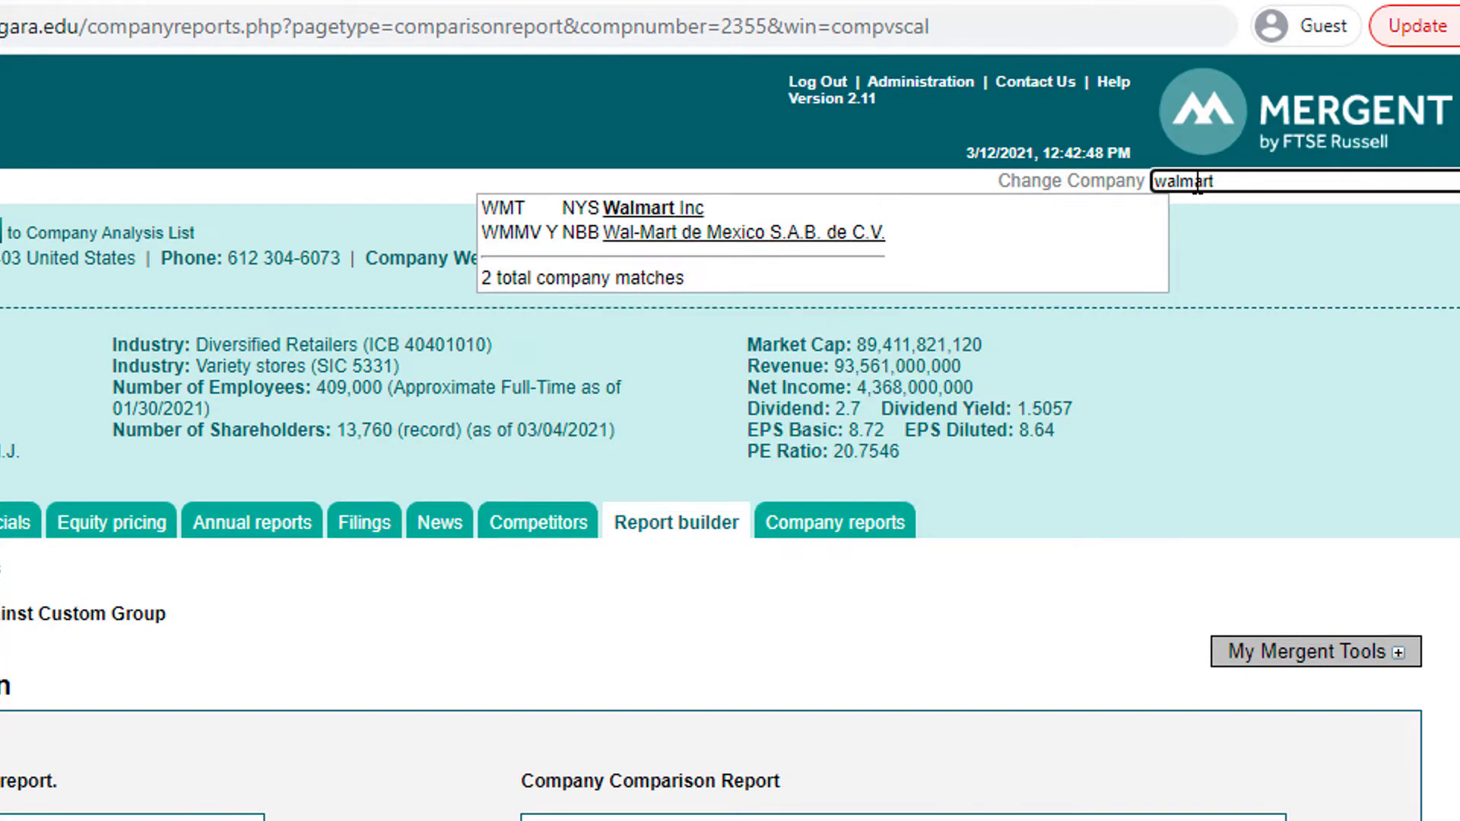
click(678, 208)
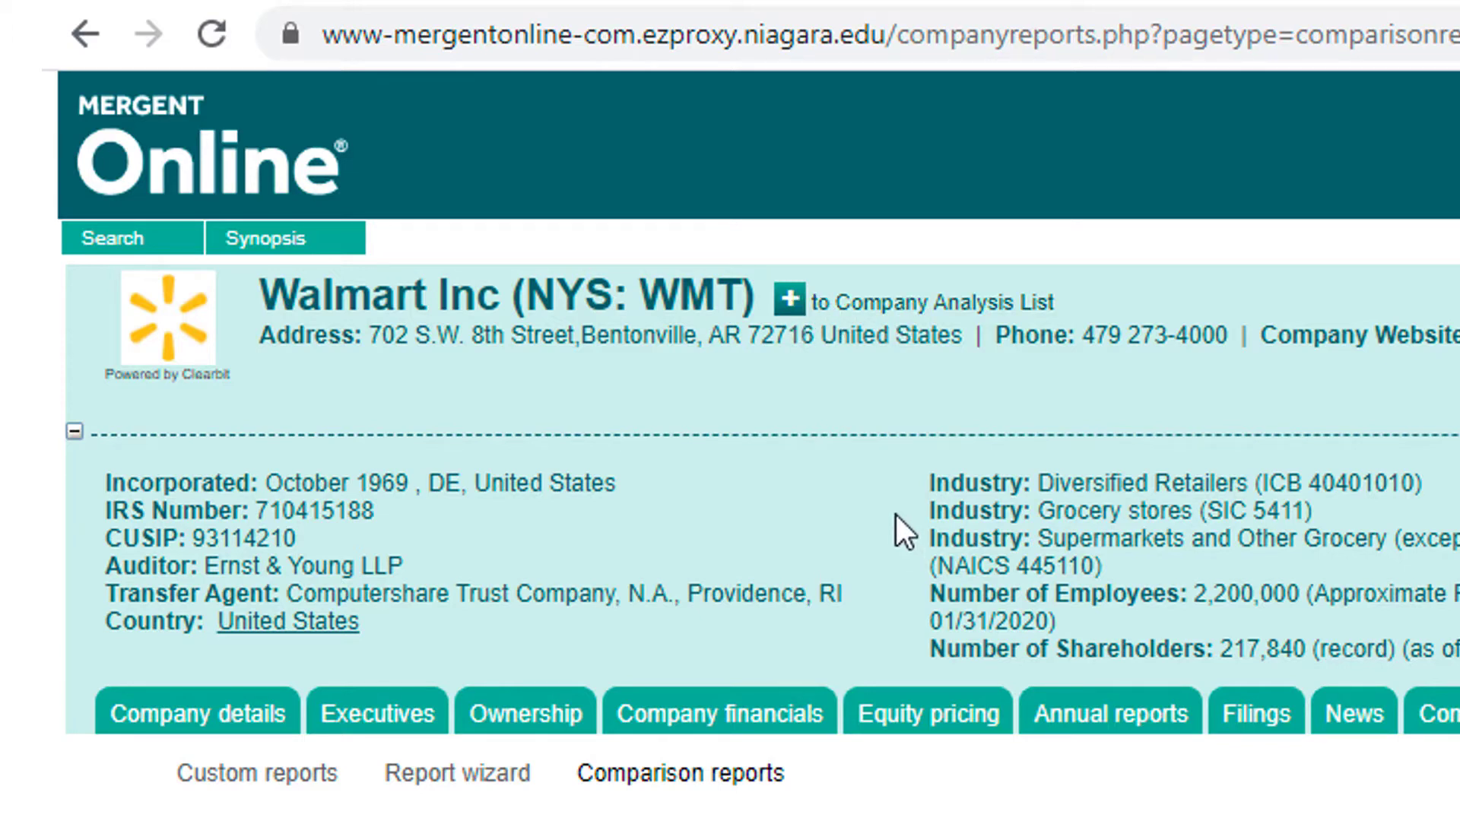
click(79, 46)
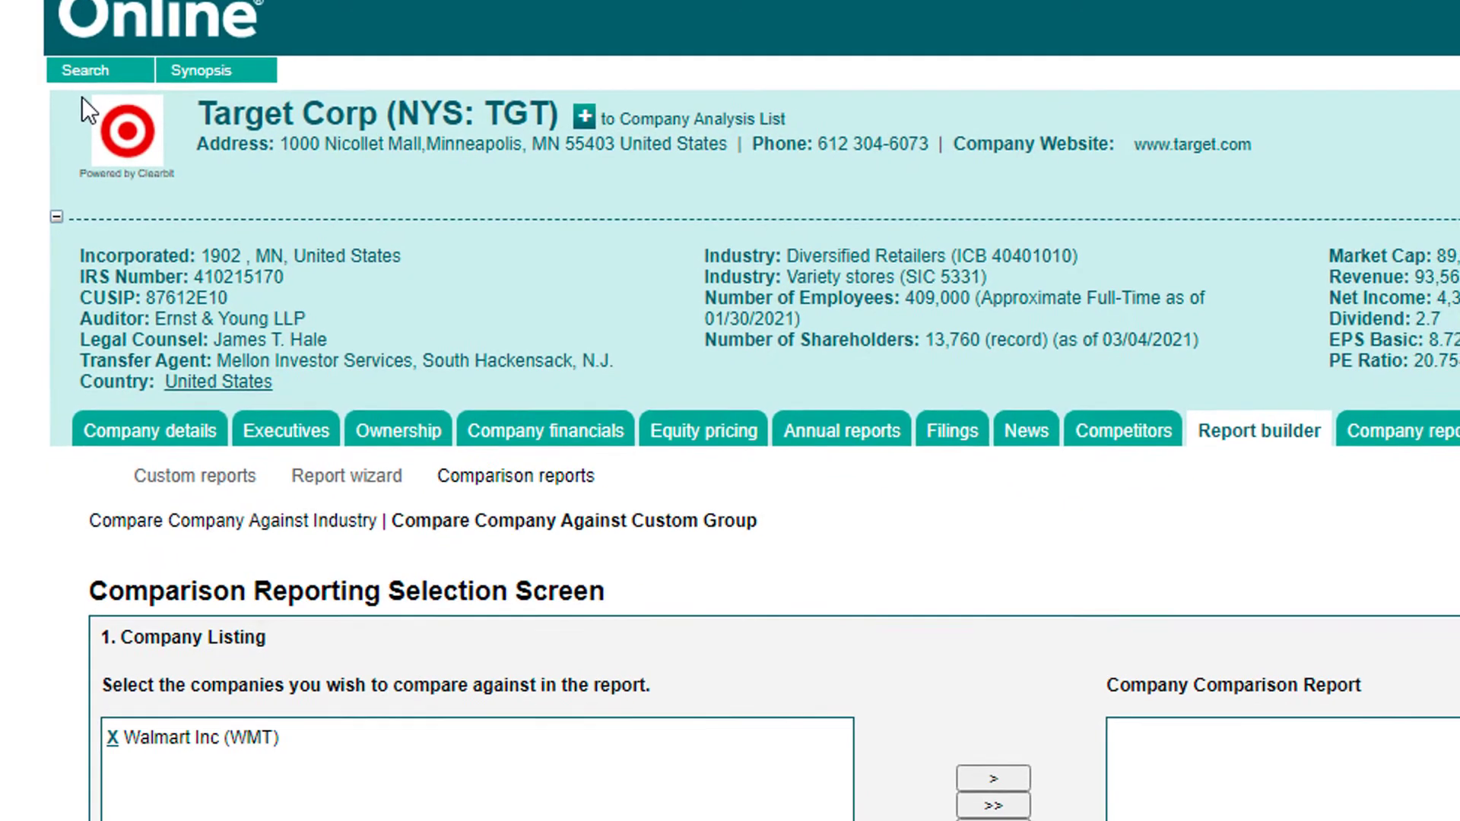
- Add Walmart Inc (WMT) from the company listing to the company comparison report
click(220, 699)
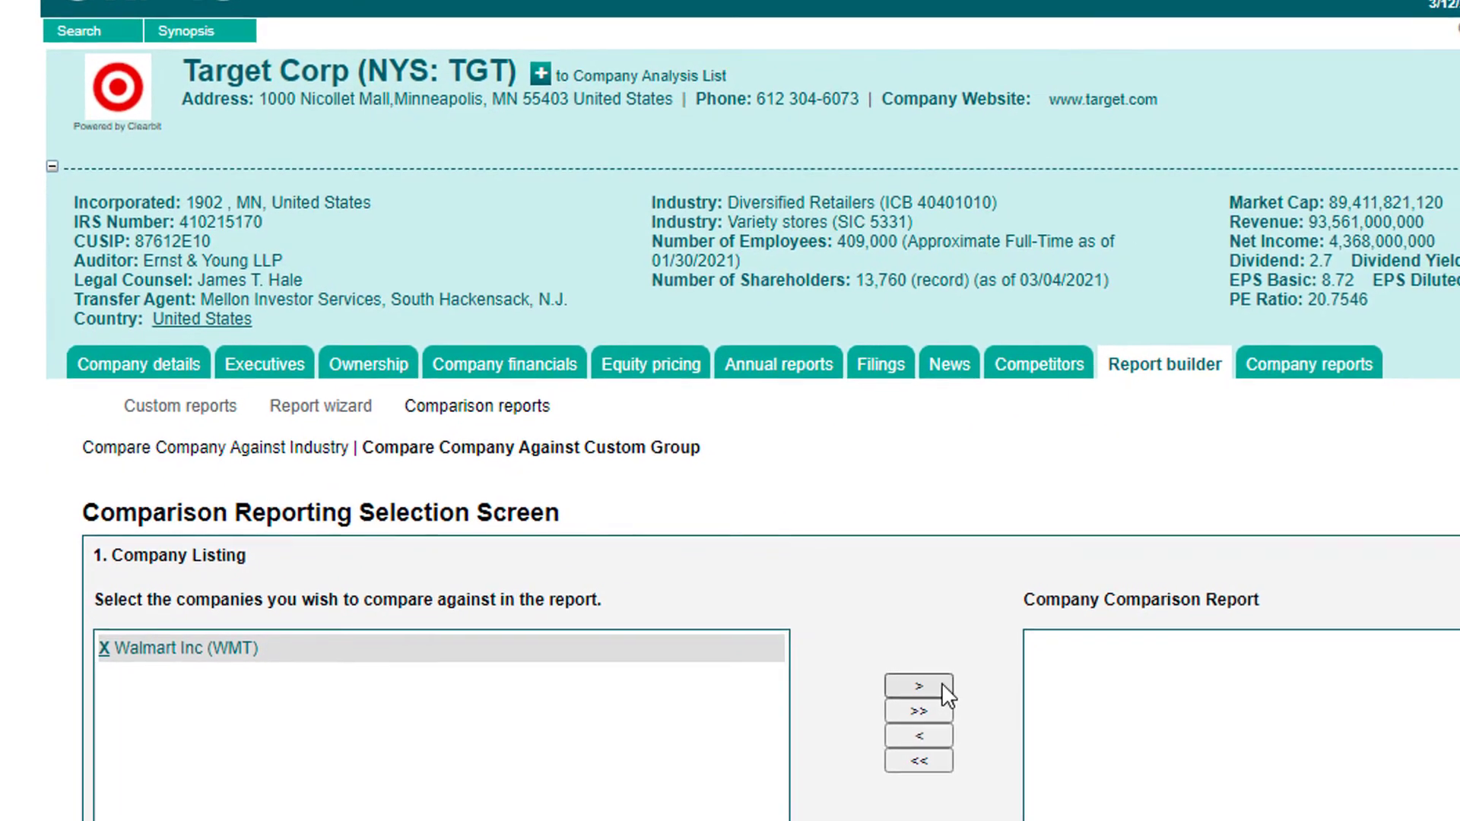
click(941, 685)
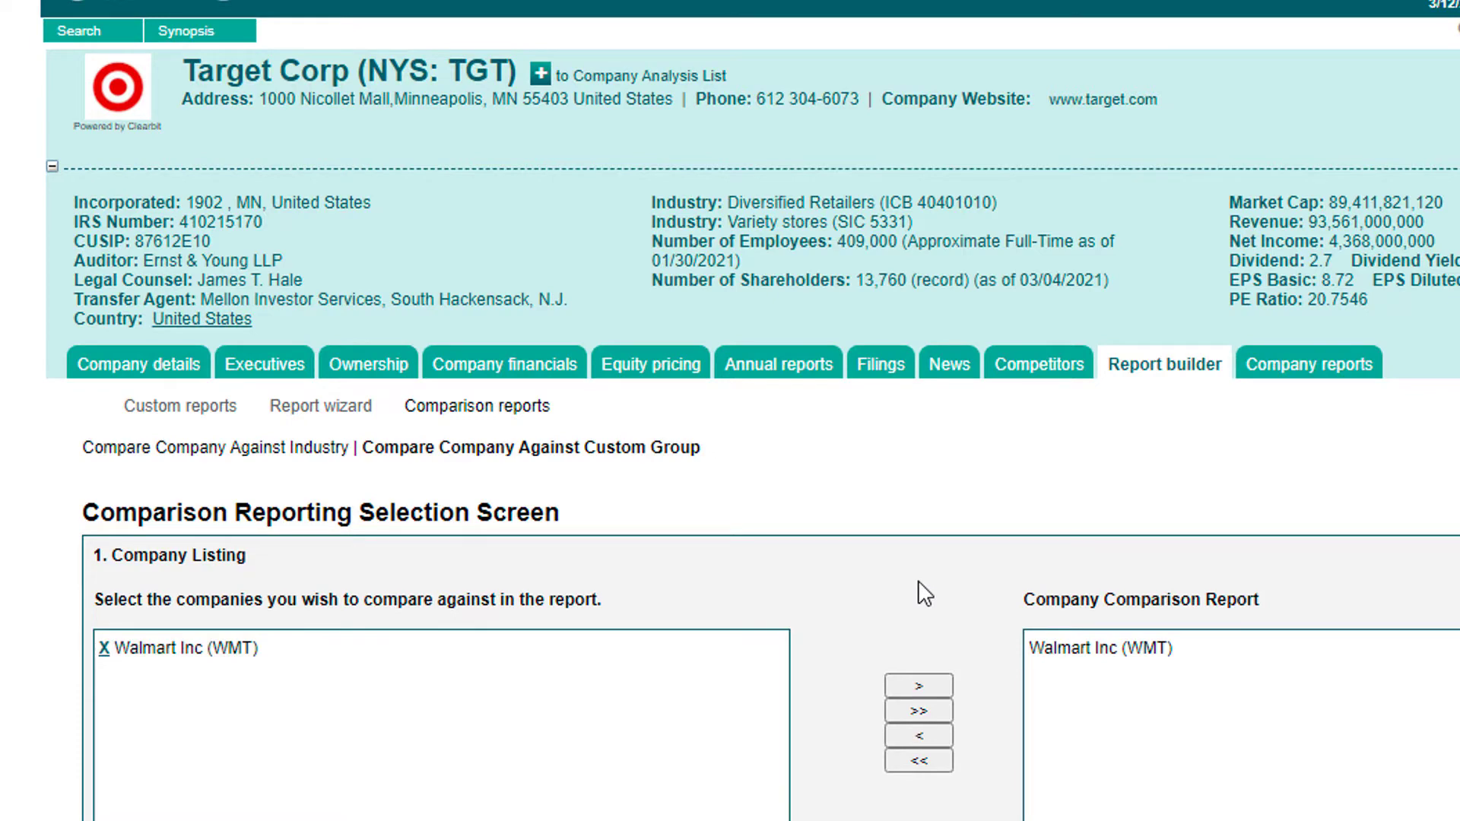
- Add the financial data items Cash Flow from Operations and Net Income to the comparison report items
scroll(923, 593, down, 7)
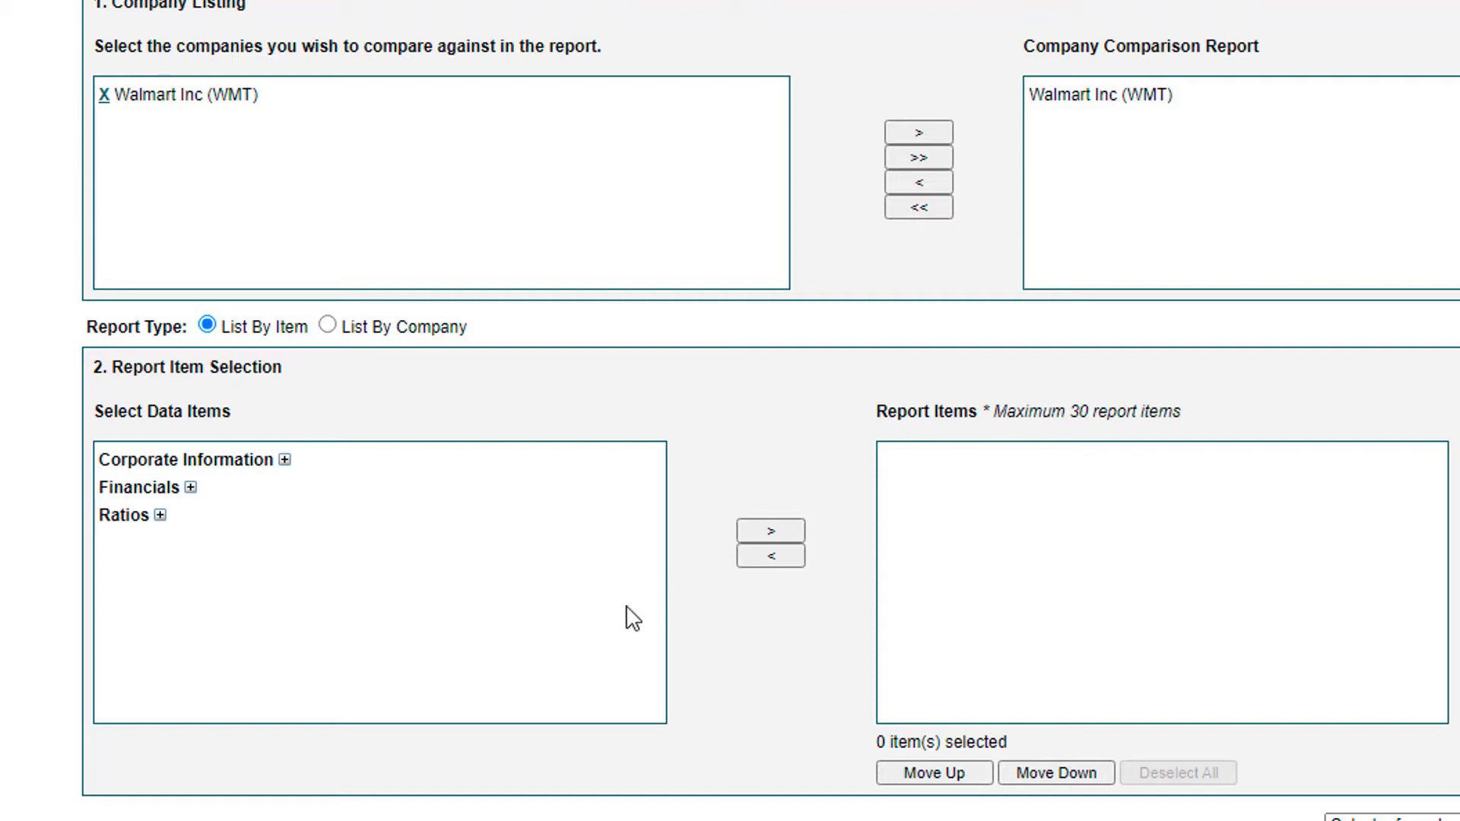
click(191, 488)
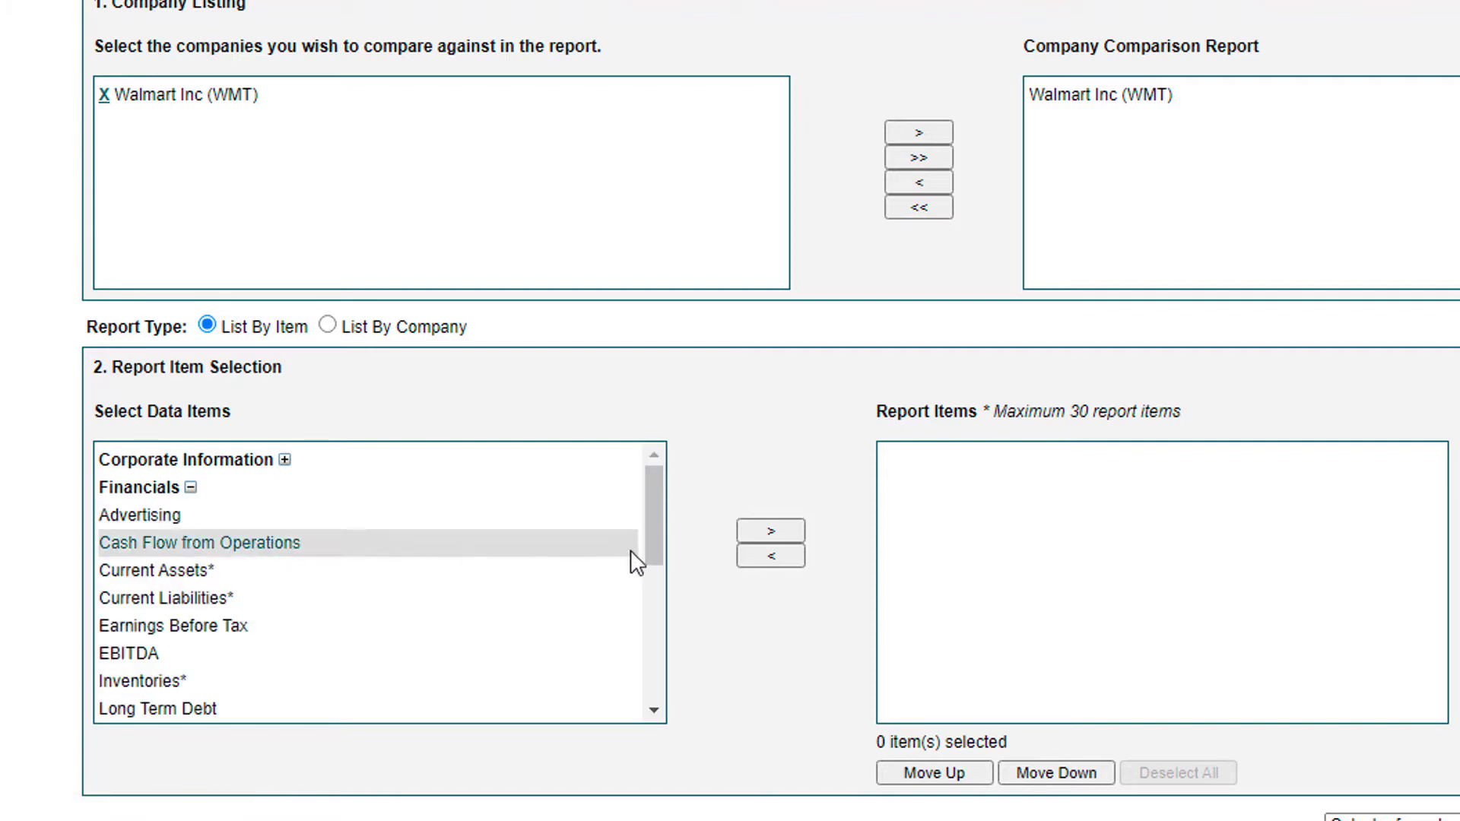
click(784, 530)
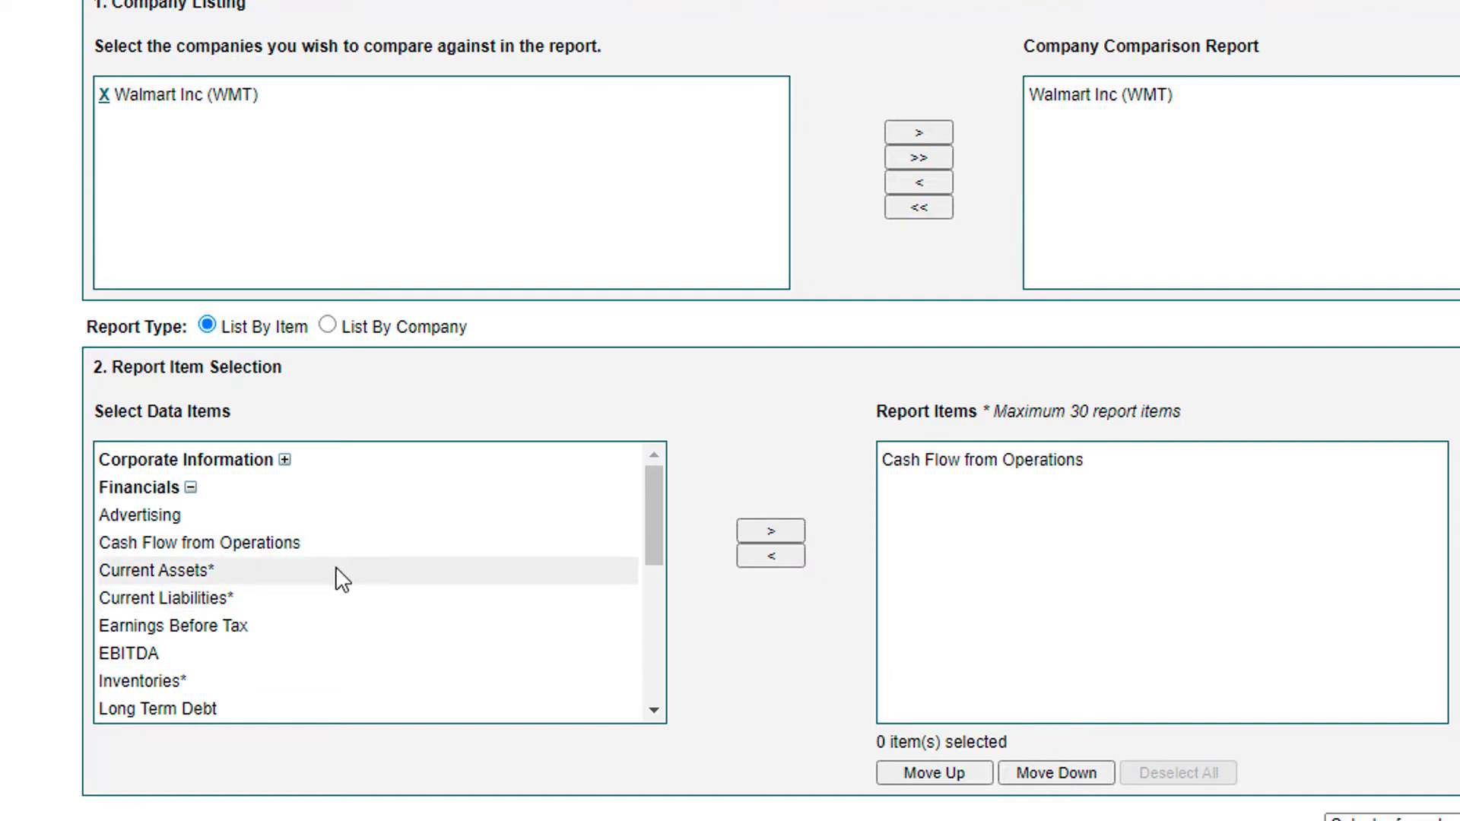
scroll(224, 578, down, 4)
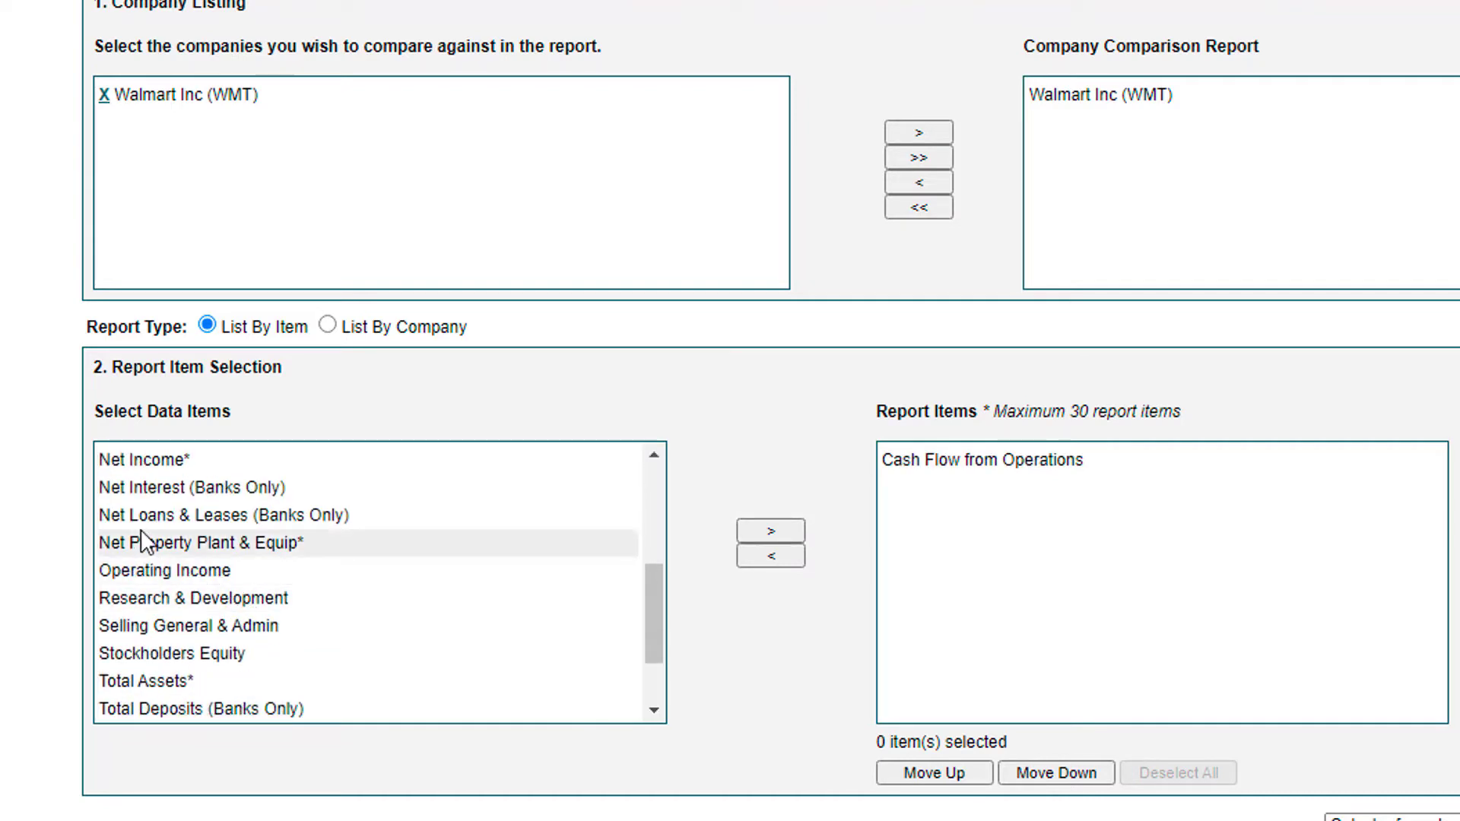
click(149, 459)
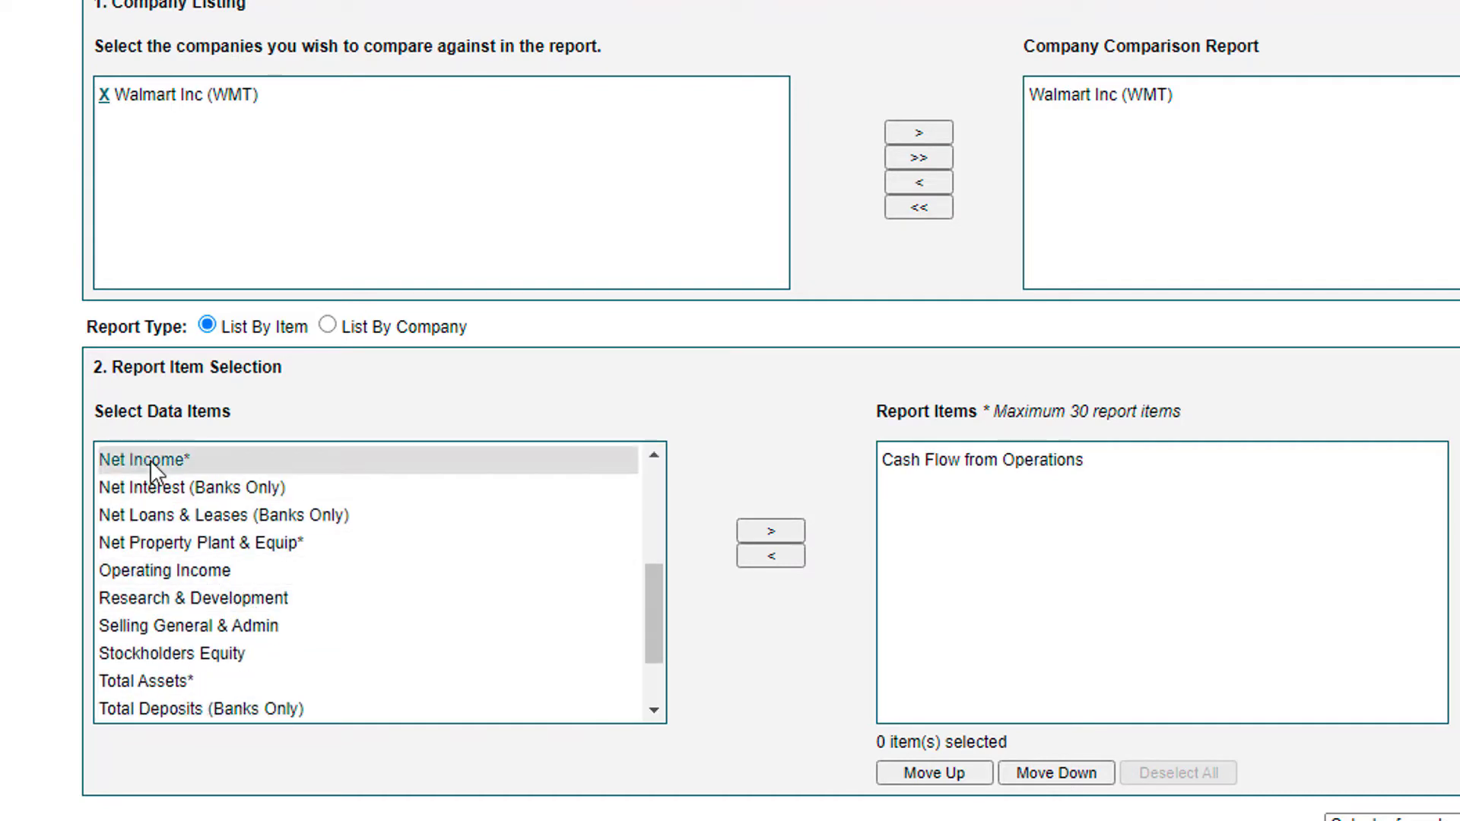
click(775, 531)
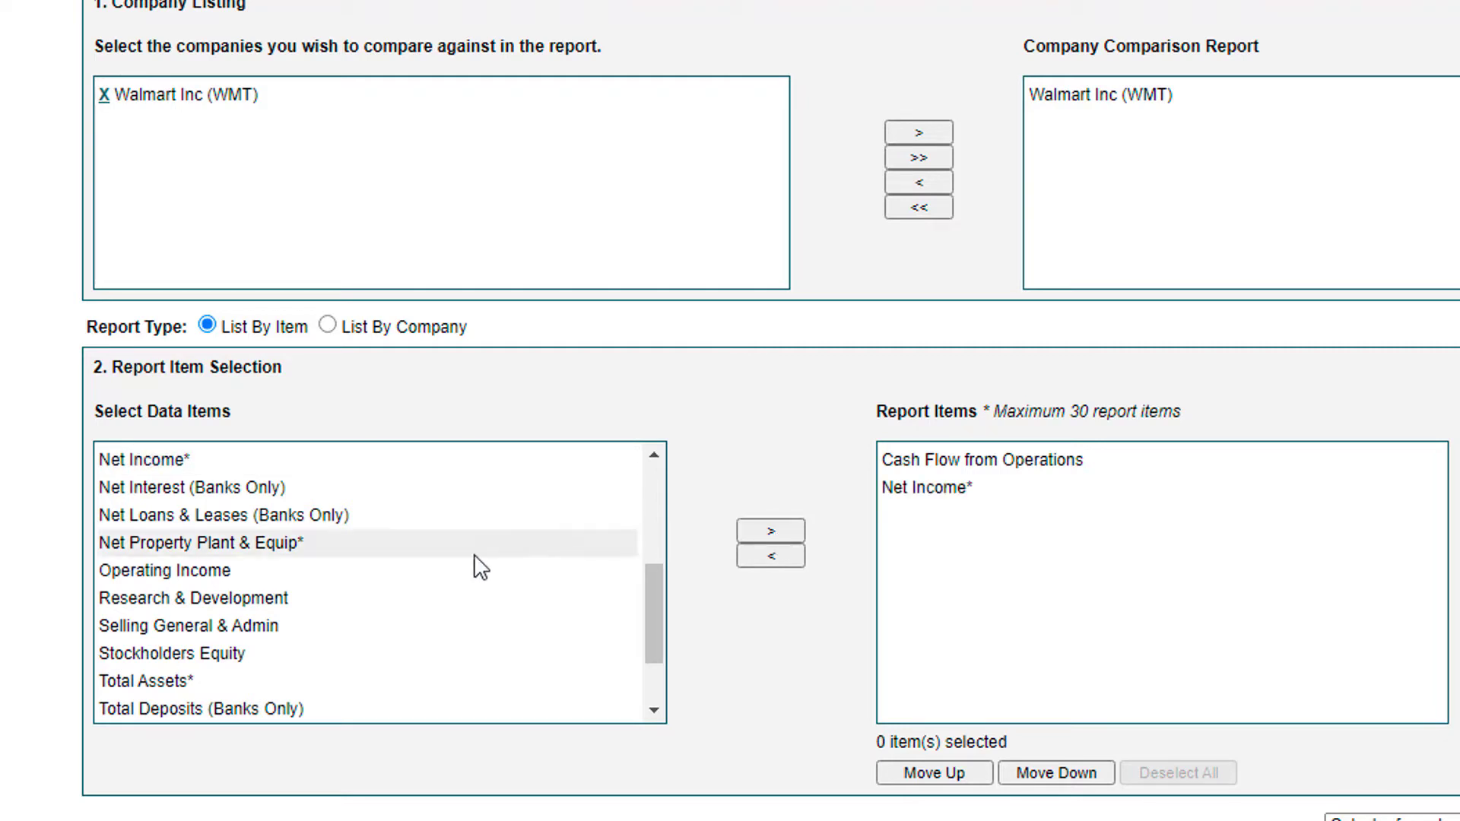
scroll(462, 570, up, 4)
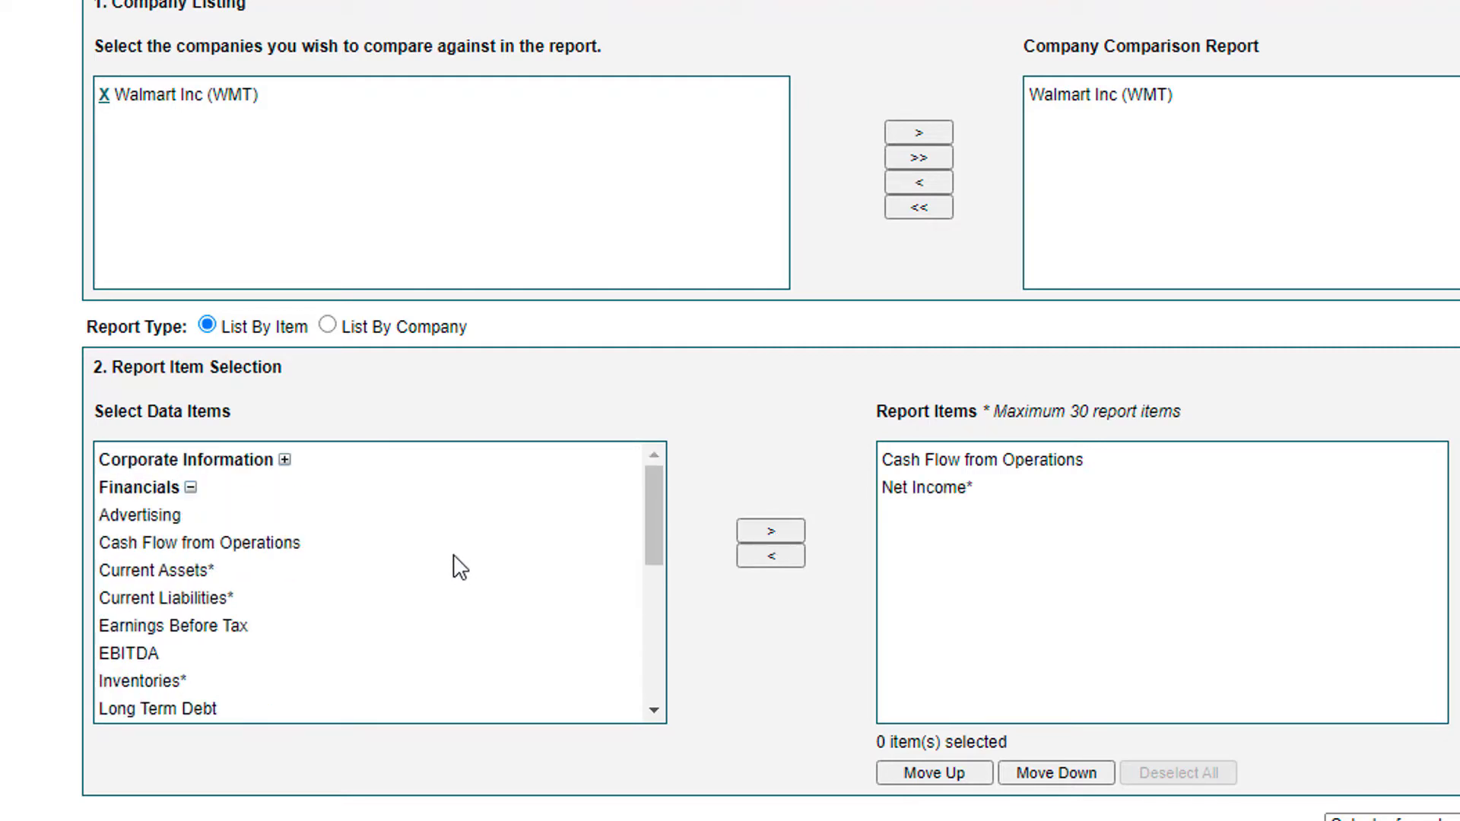
- Add the ratio Net Profit Margin % to the comparison report items
click(190, 487)
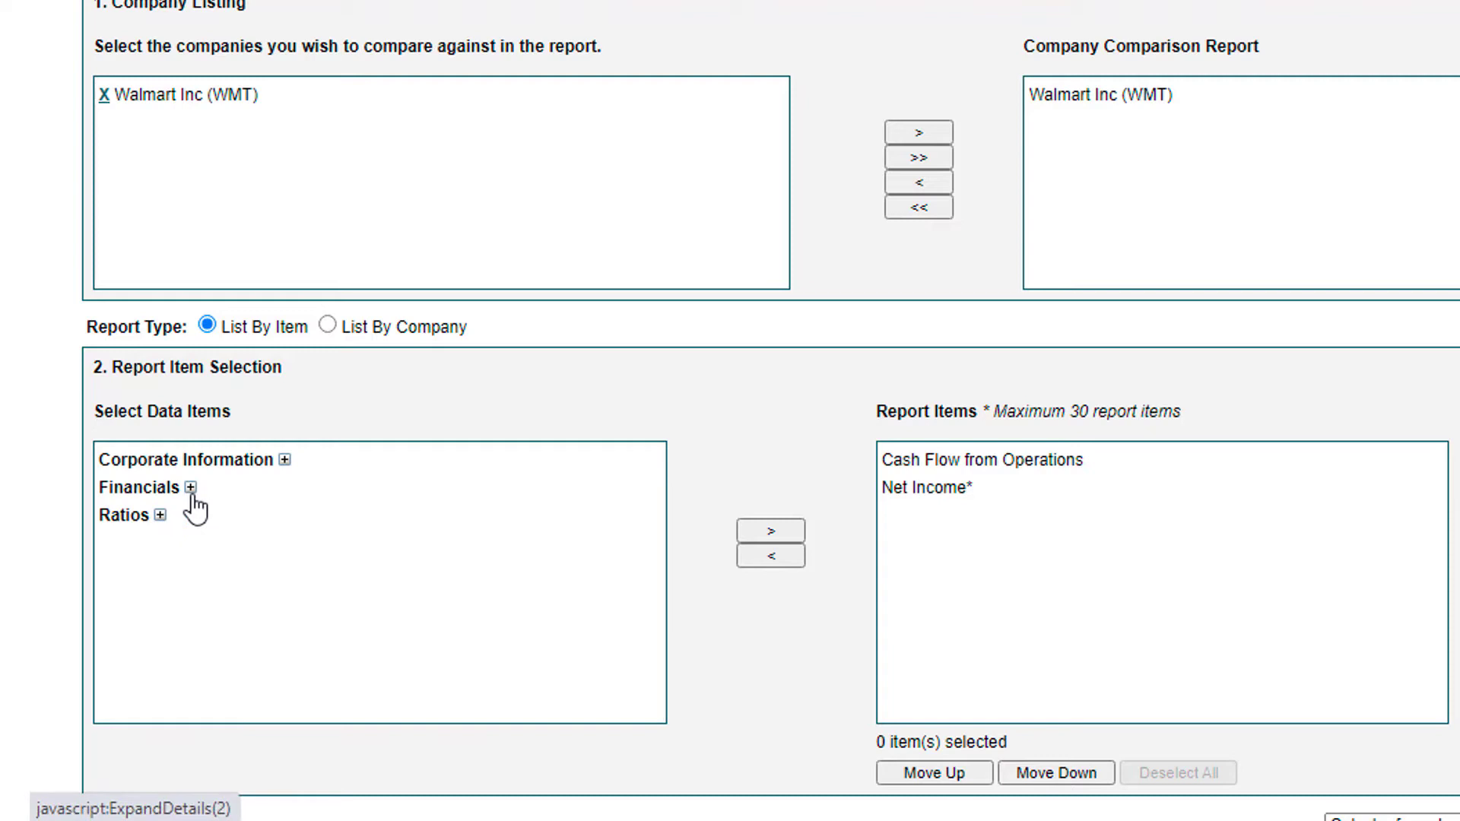
click(160, 515)
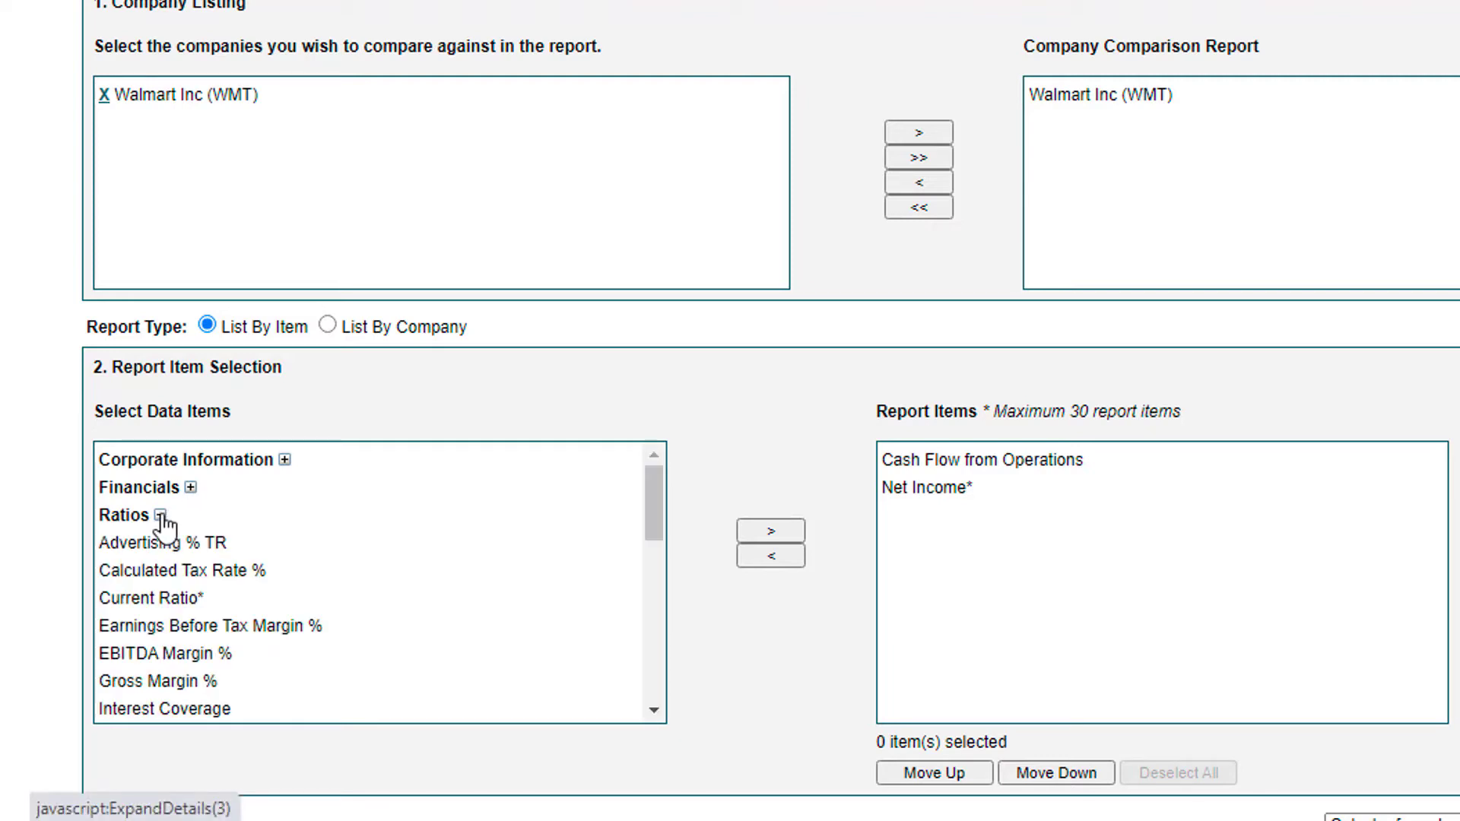
scroll(358, 628, down, 3)
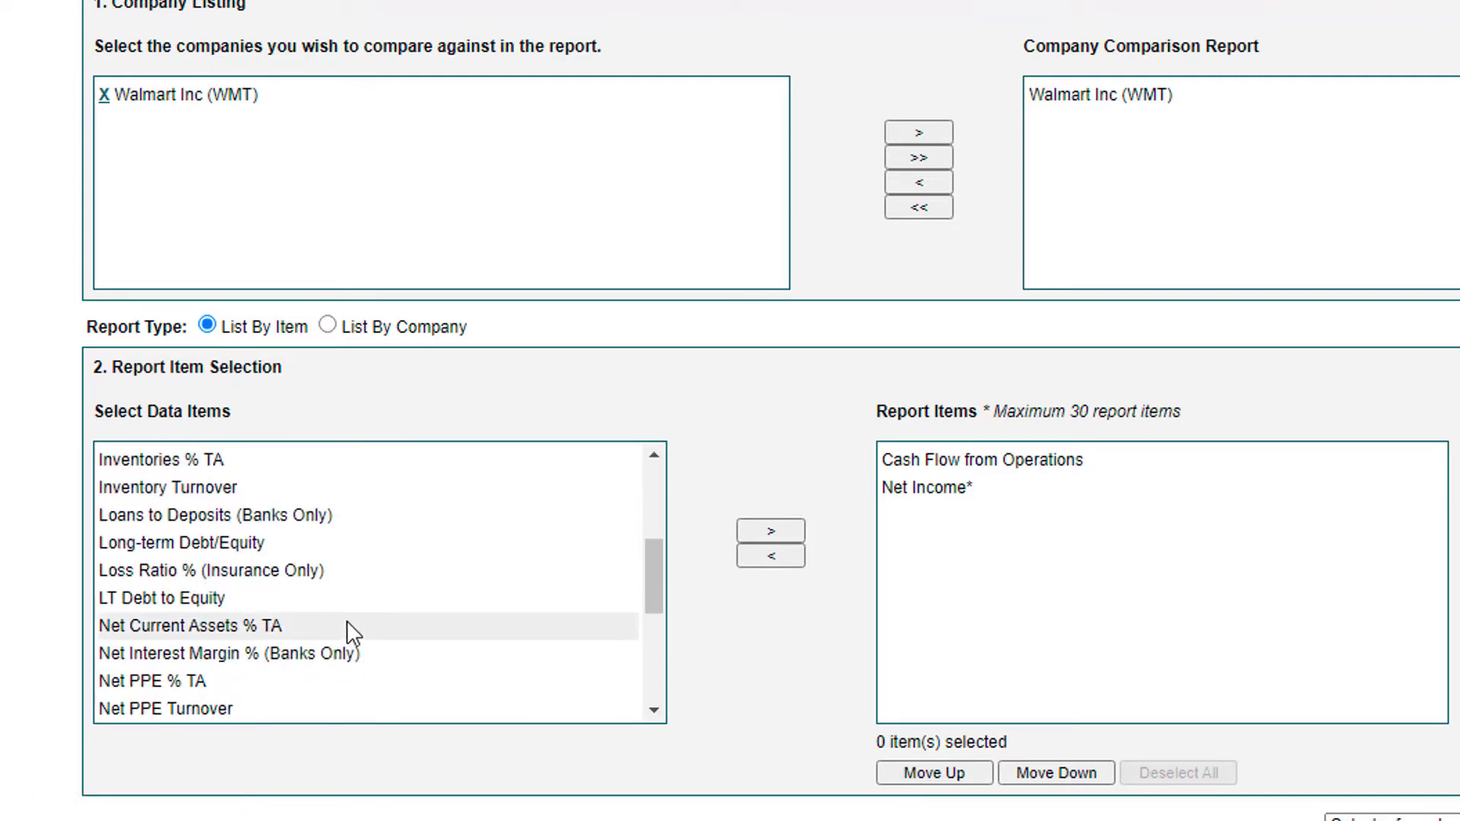
scroll(342, 646, down, 3)
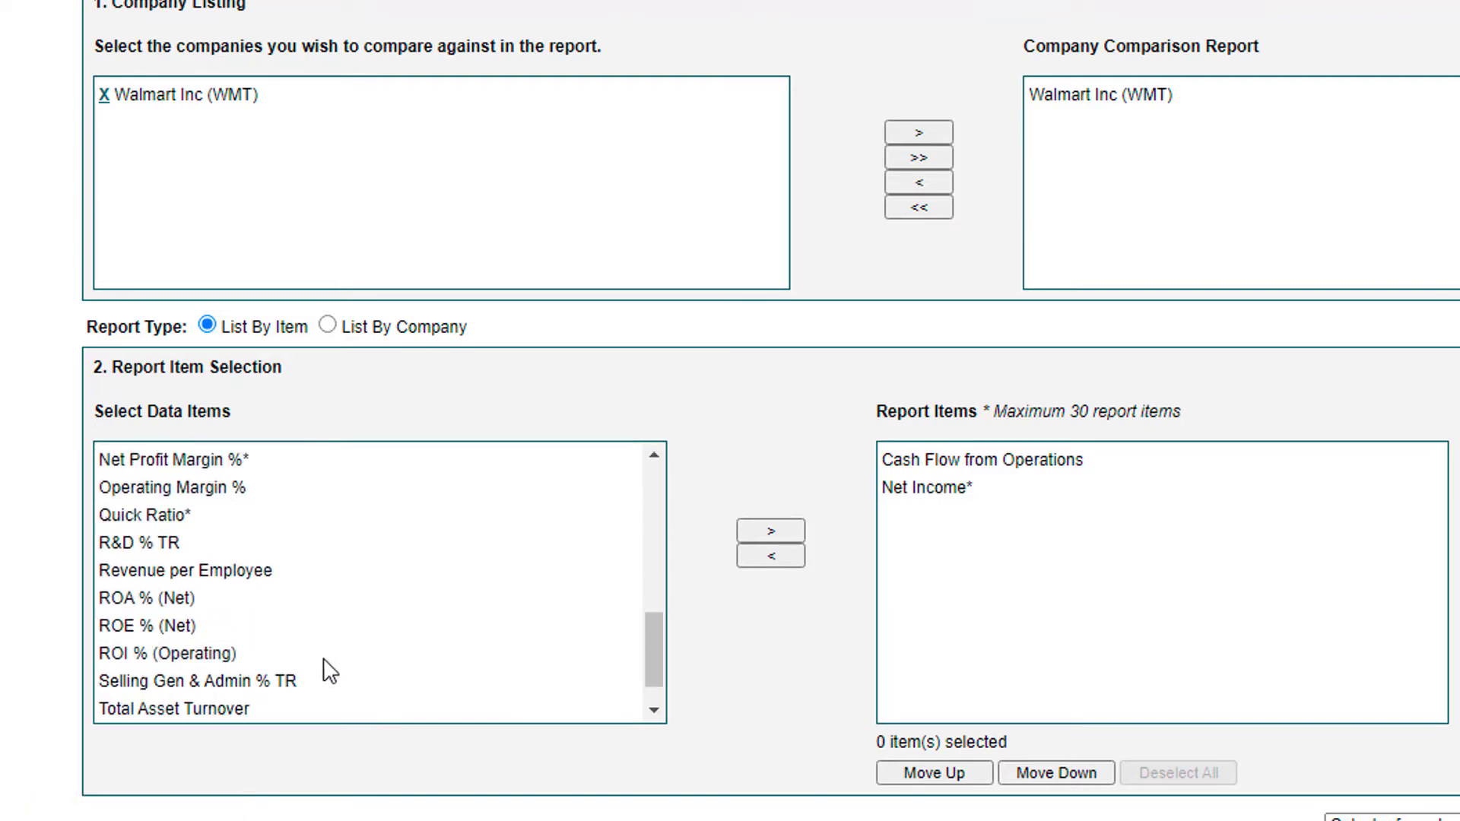
click(205, 464)
click(771, 530)
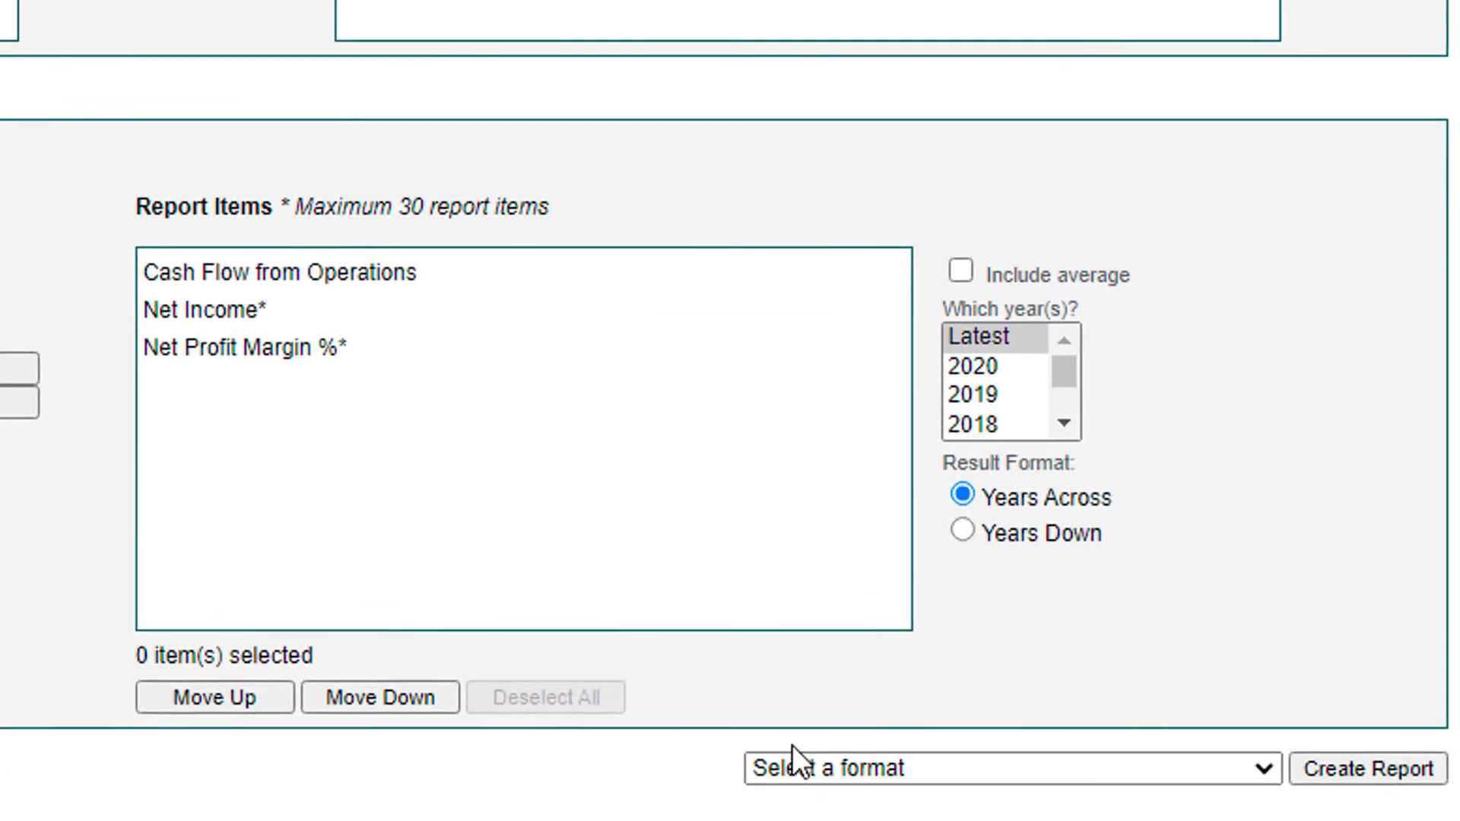
- Create the comparison report in PDF format and open the downloaded file
click(943, 750)
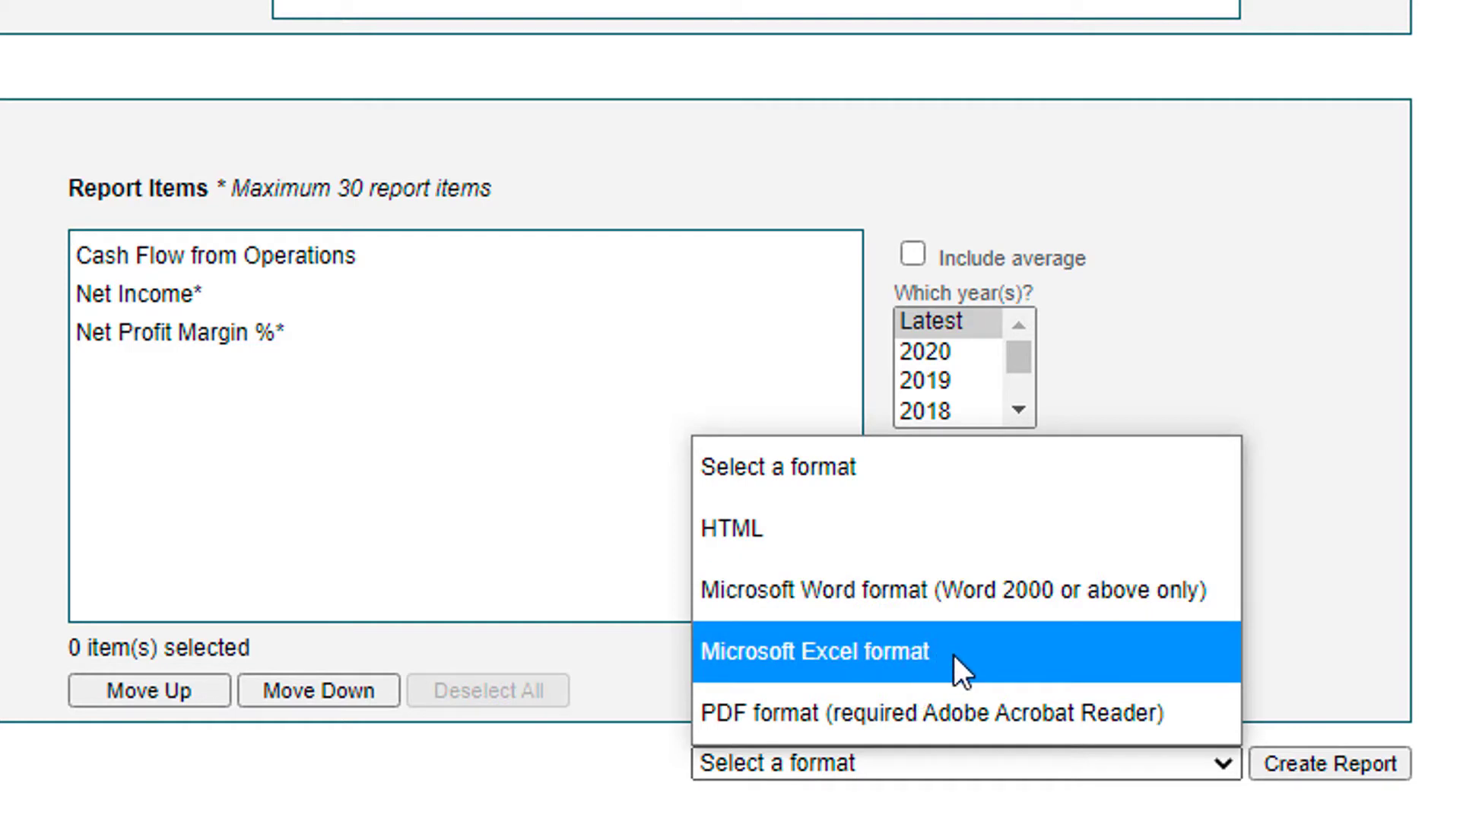
click(964, 715)
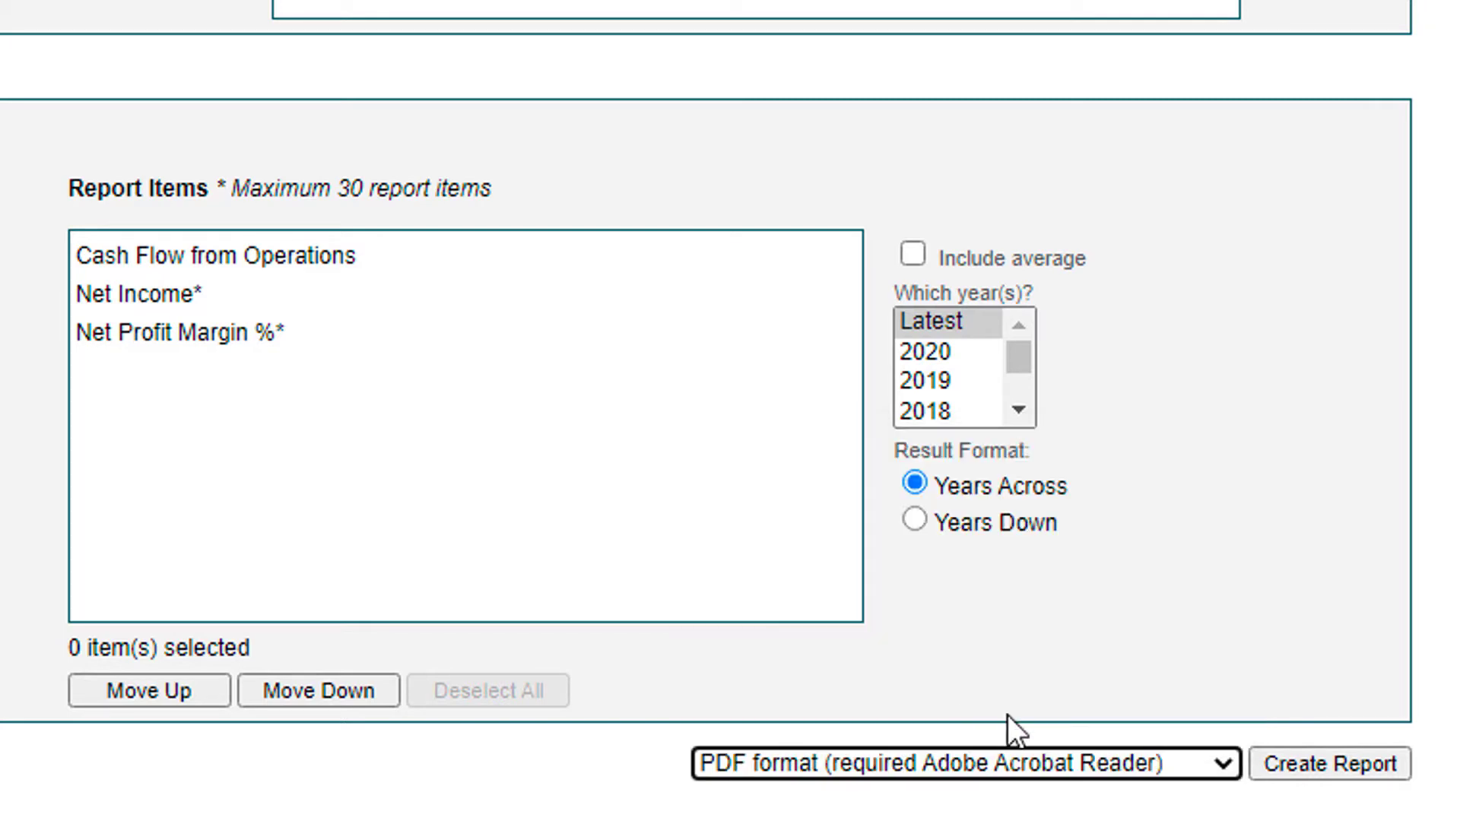
click(1319, 760)
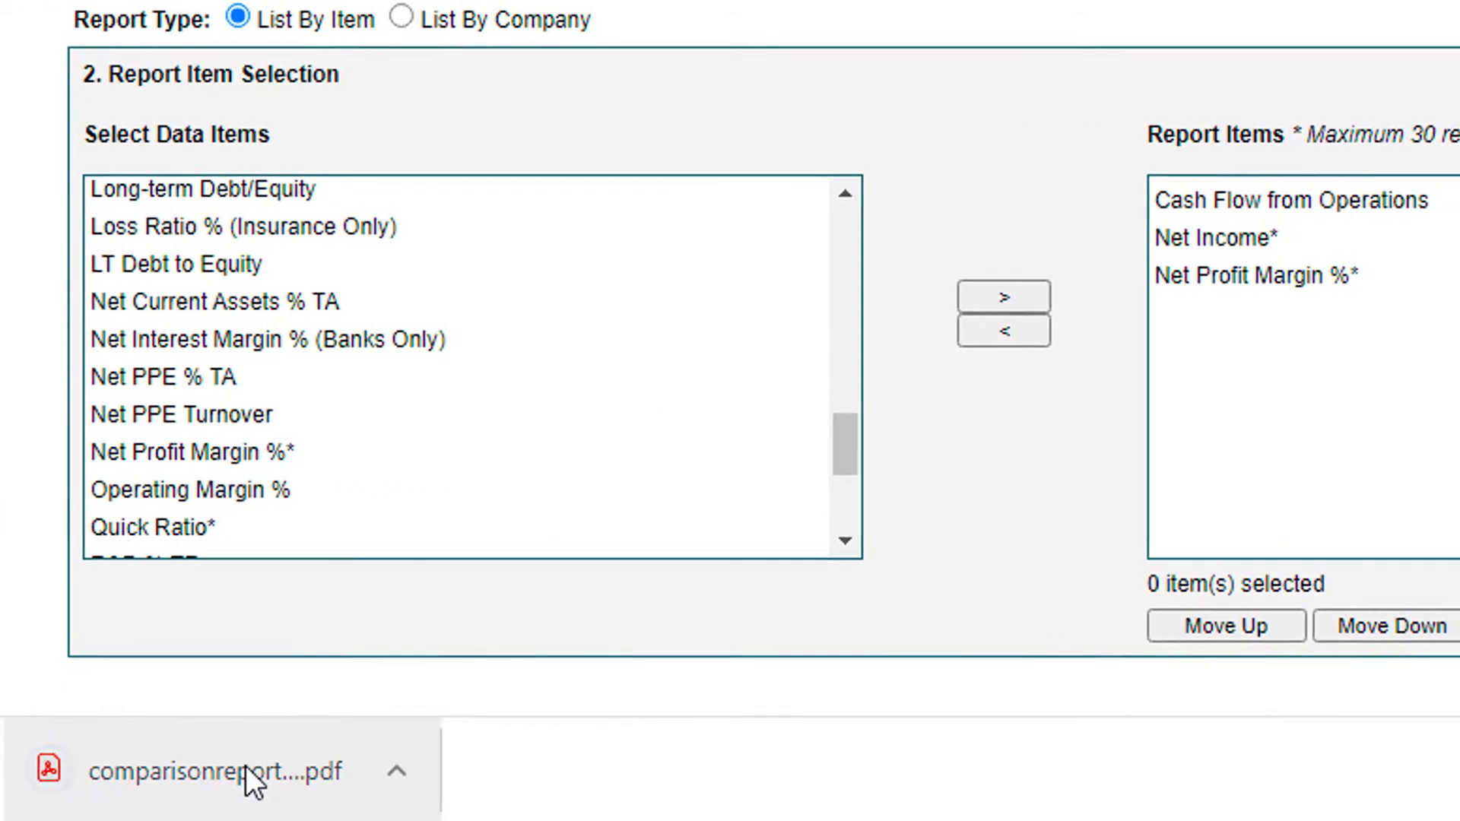
click(245, 765)
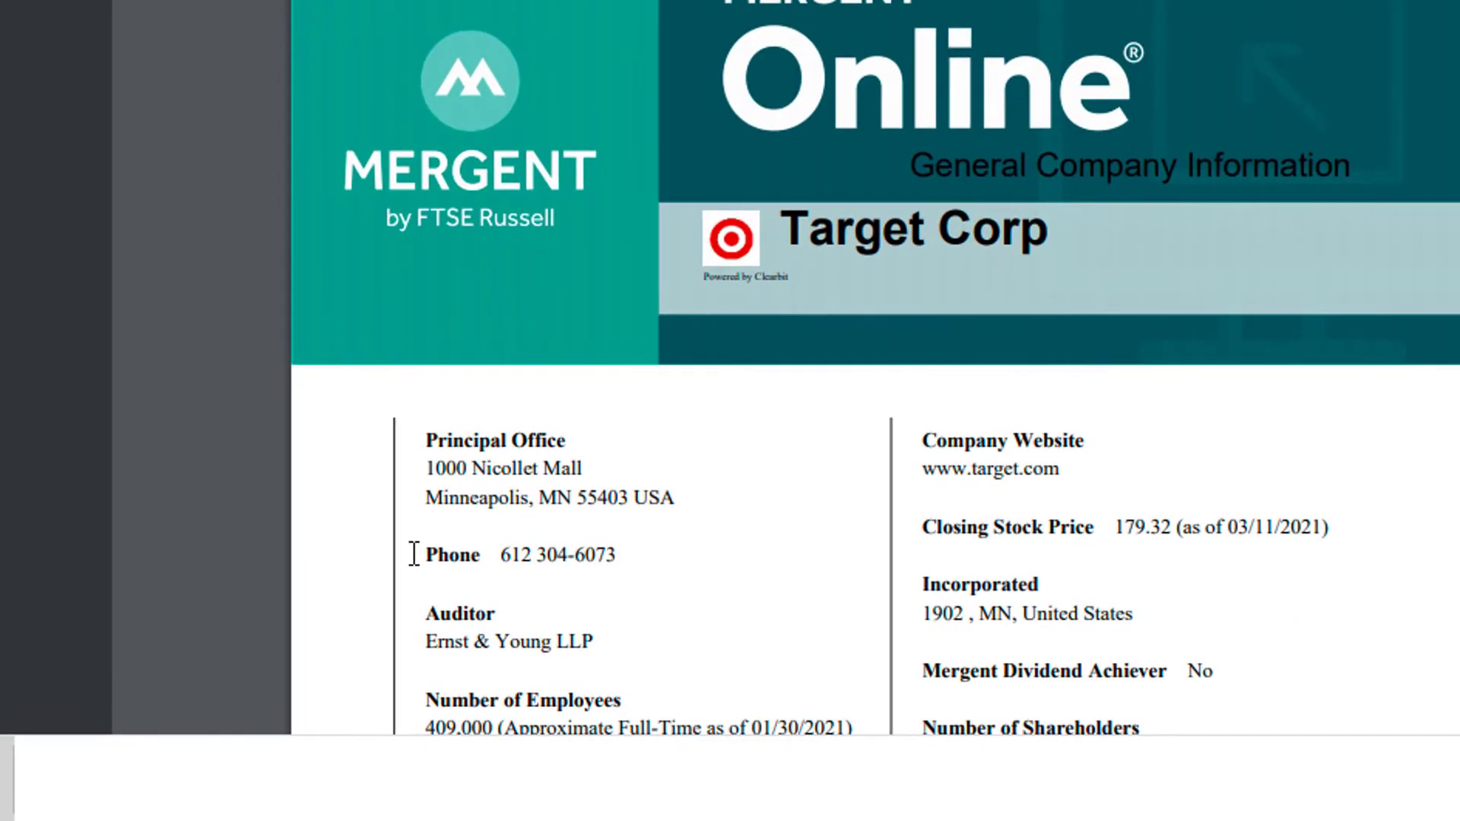
- Review the PDF comparison report, from Target Corp's general company information to the table comparing it with Walmart Inc
click(1457, 777)
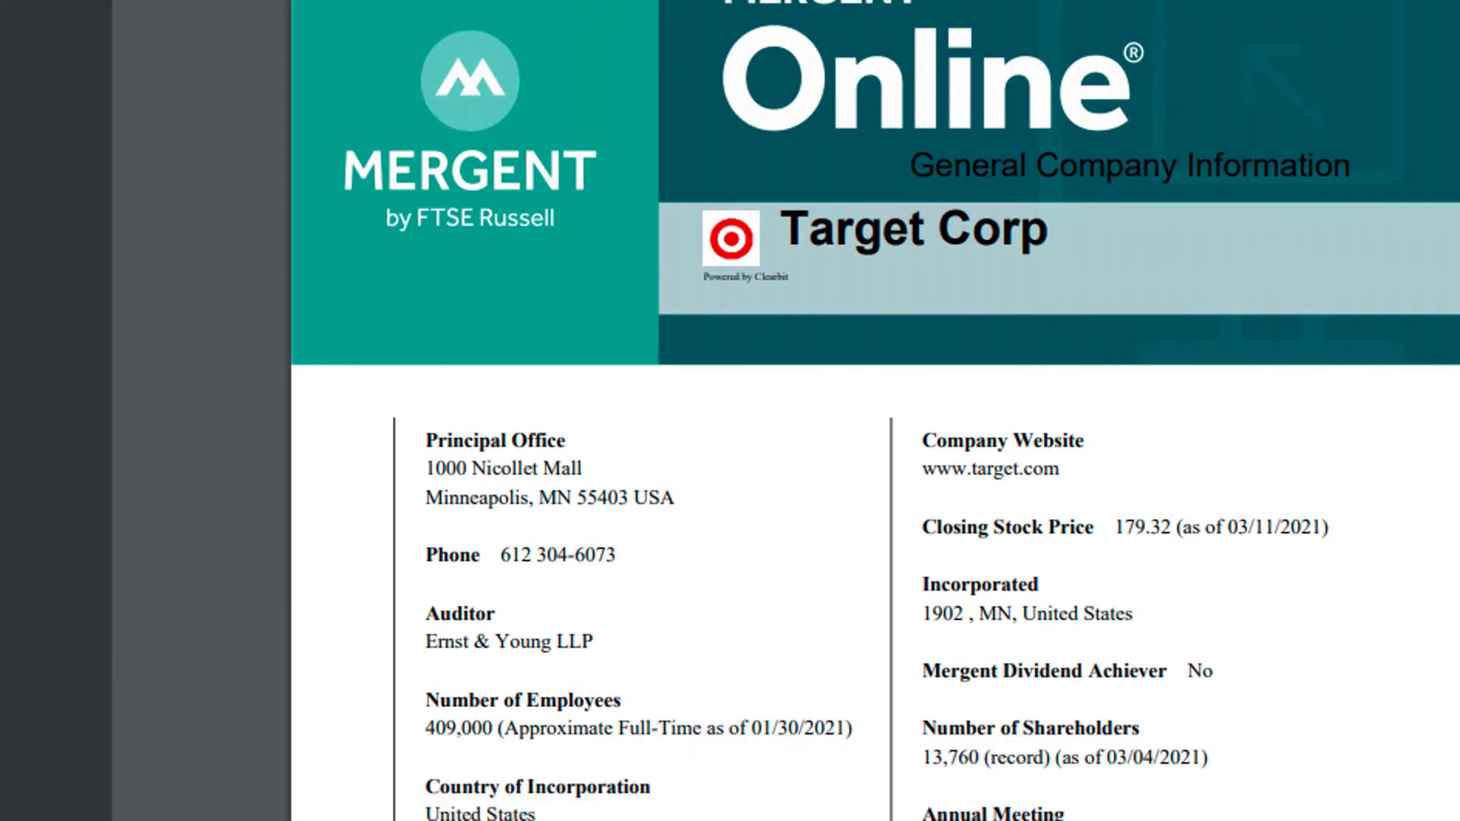
scroll(874, 411, down, 5)
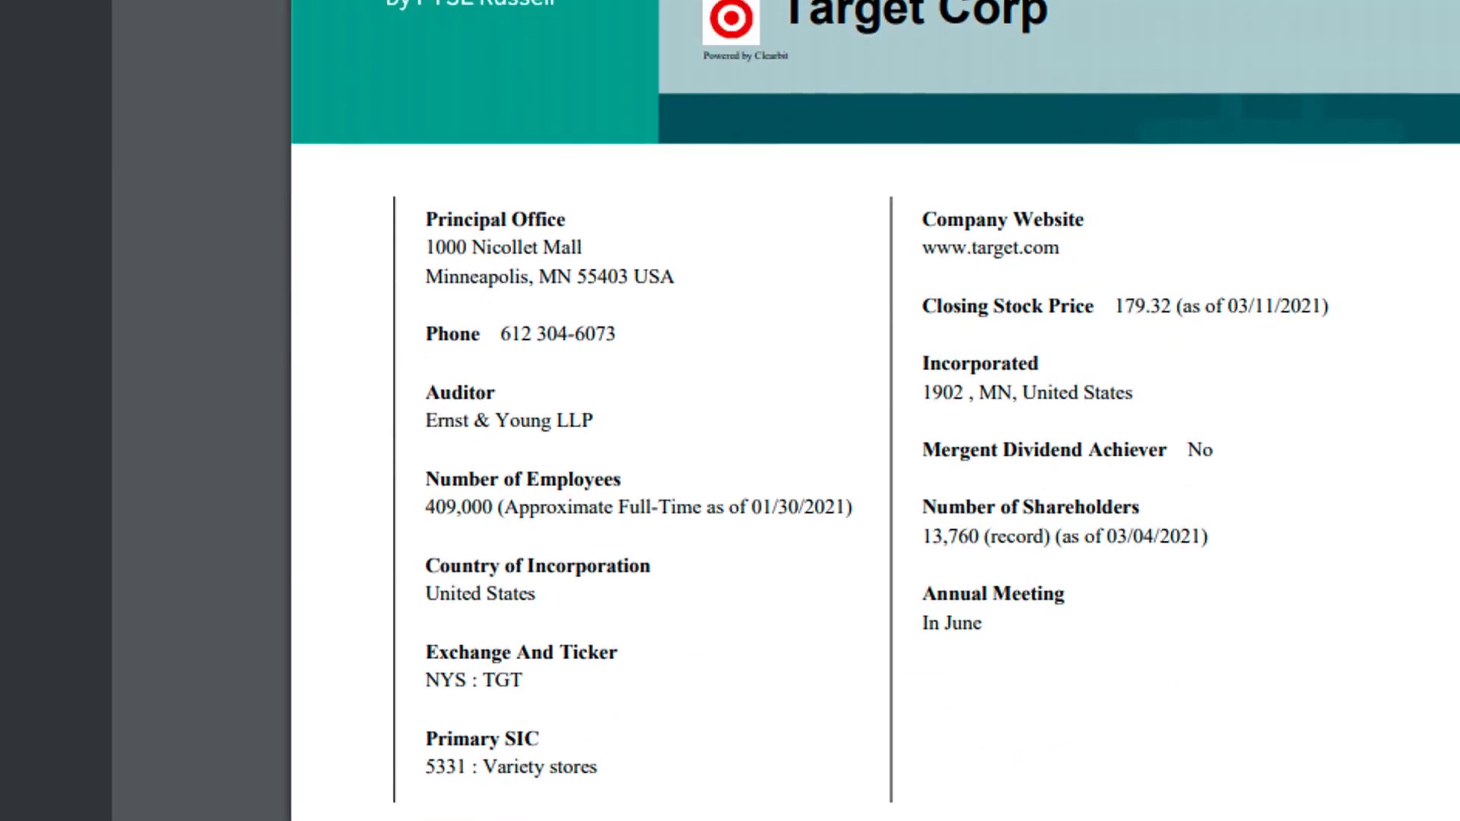
scroll(978, 283, down, 8)
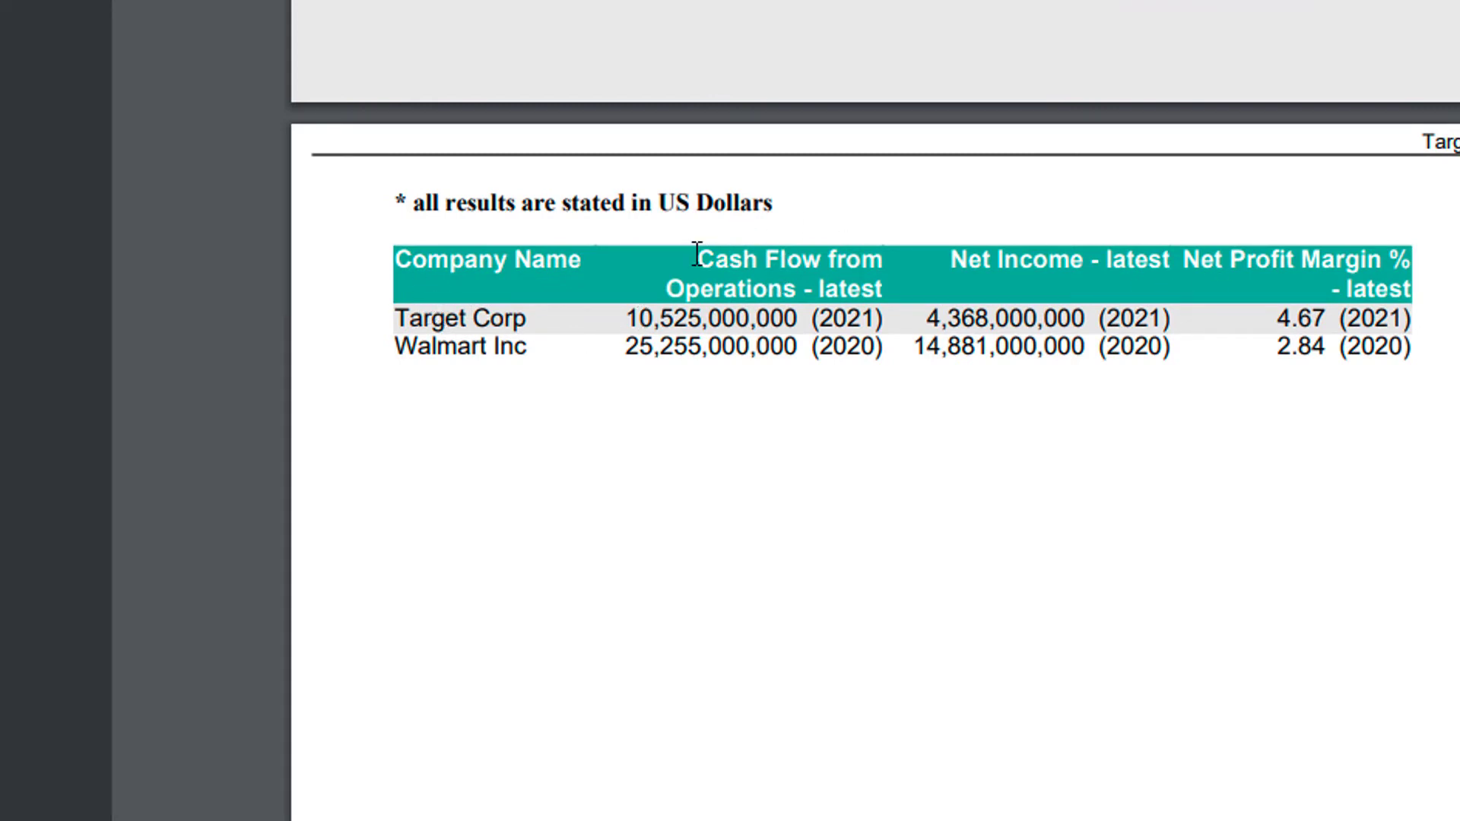
drag(694, 255, 1434, 280)
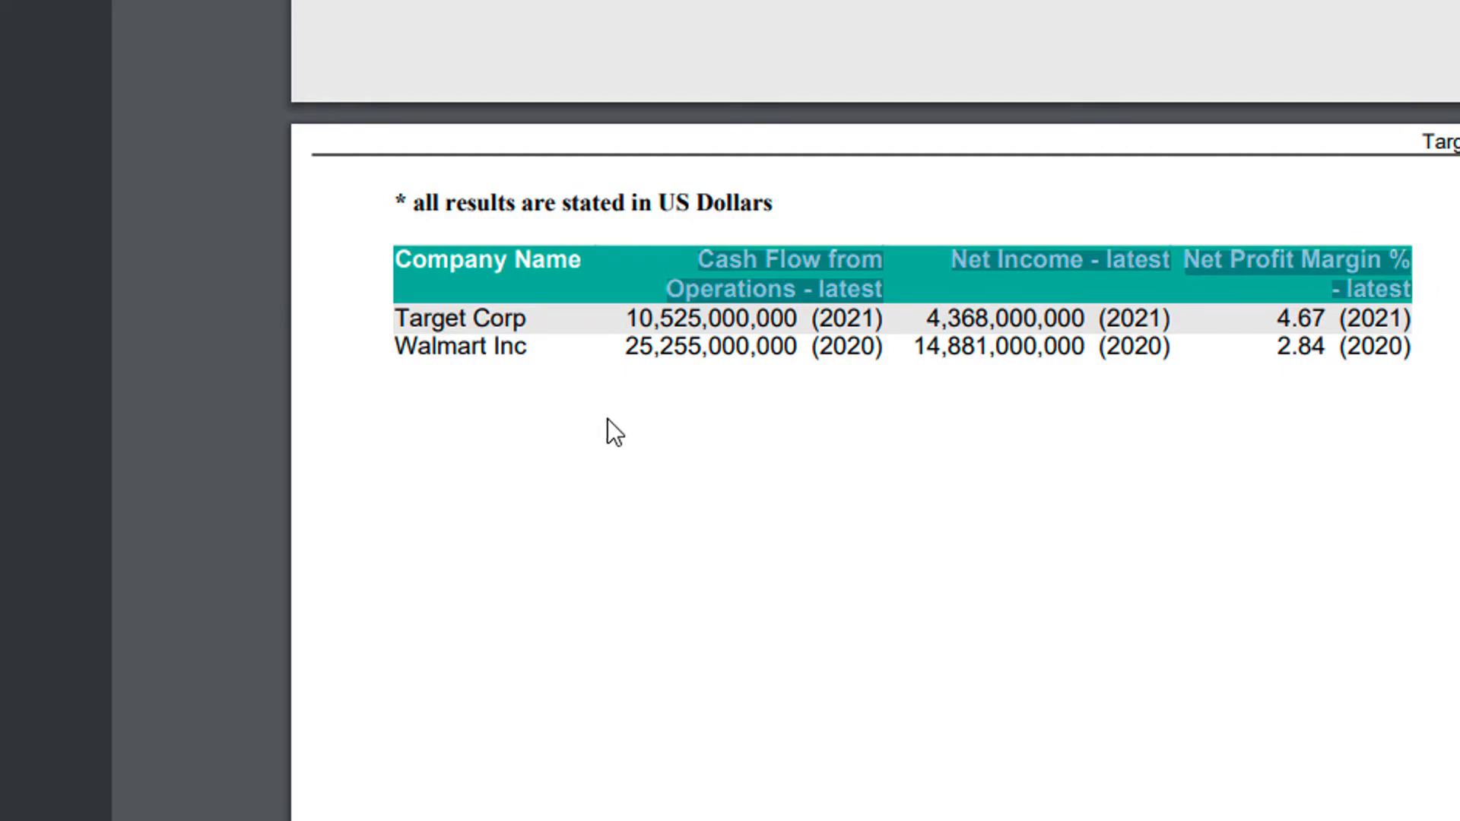
scroll(446, 422, down, 4)
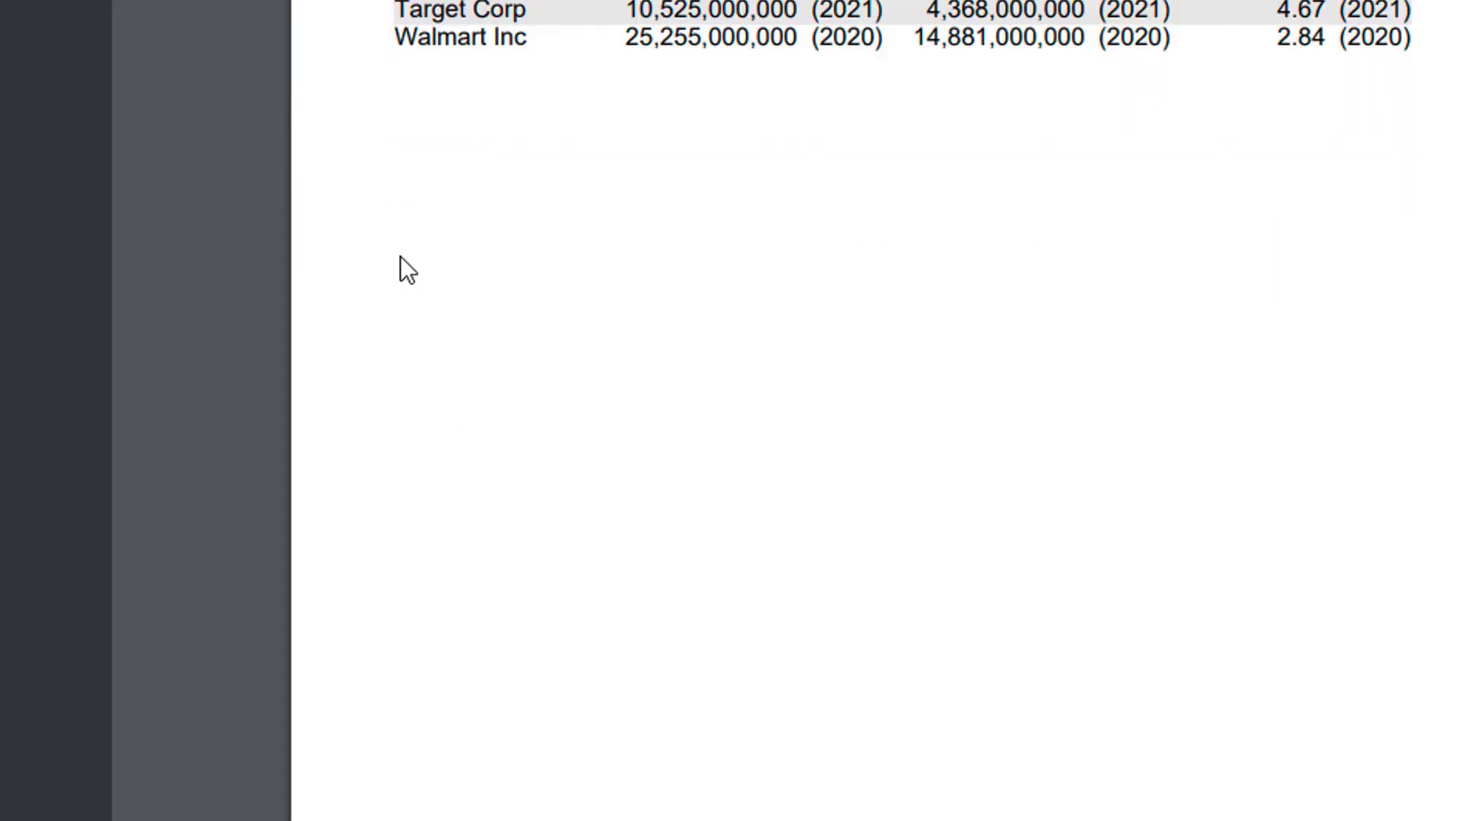
scroll(1195, 386, up, 2)
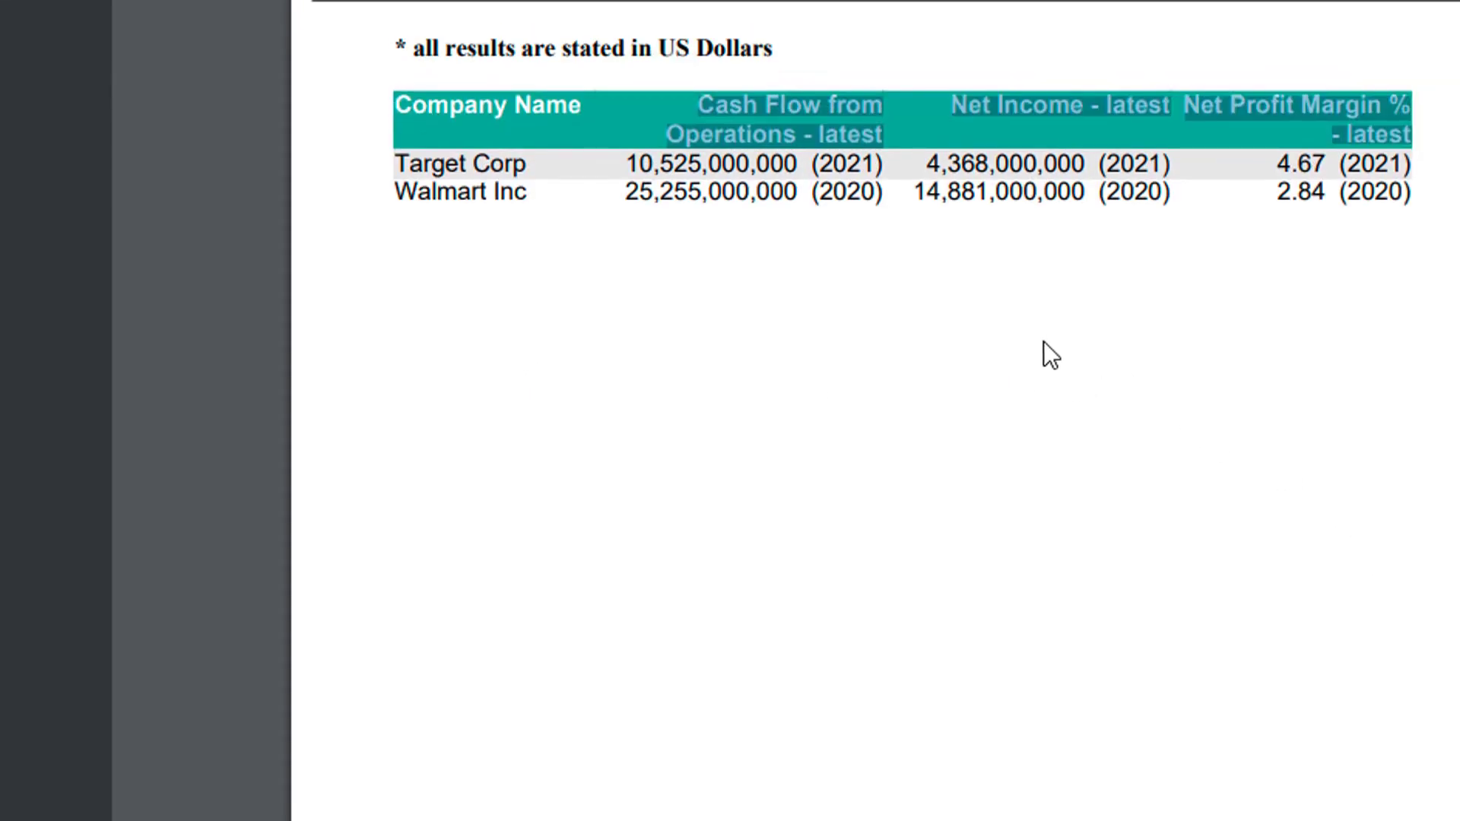
scroll(1035, 342, up, 2)
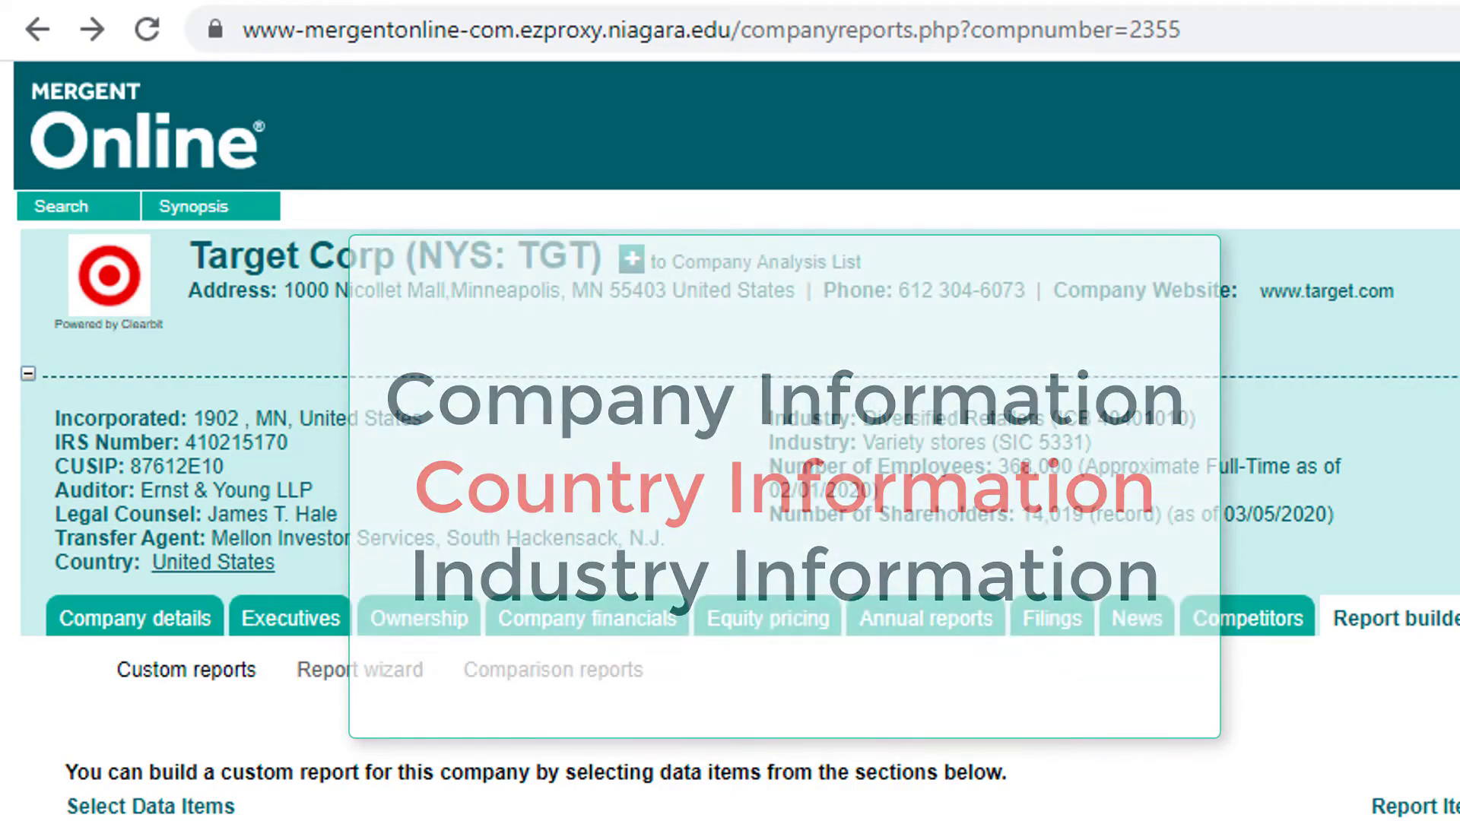
- In the country insight search, set the dates 01/01/2020 to 12/31/2020 and the document types DnB Country Risk Profile and Mergent Country Profile
click(68, 207)
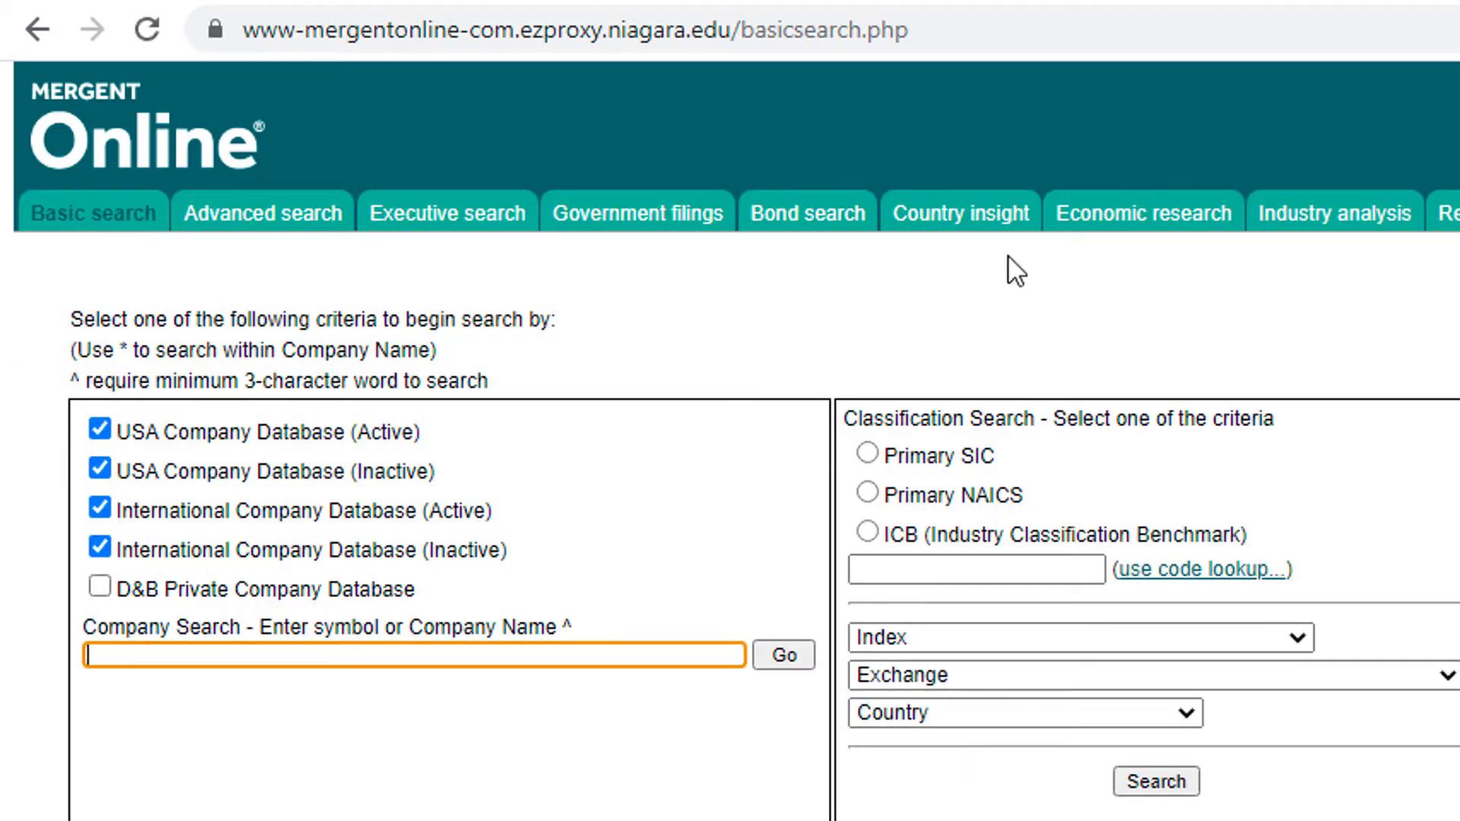
click(1009, 224)
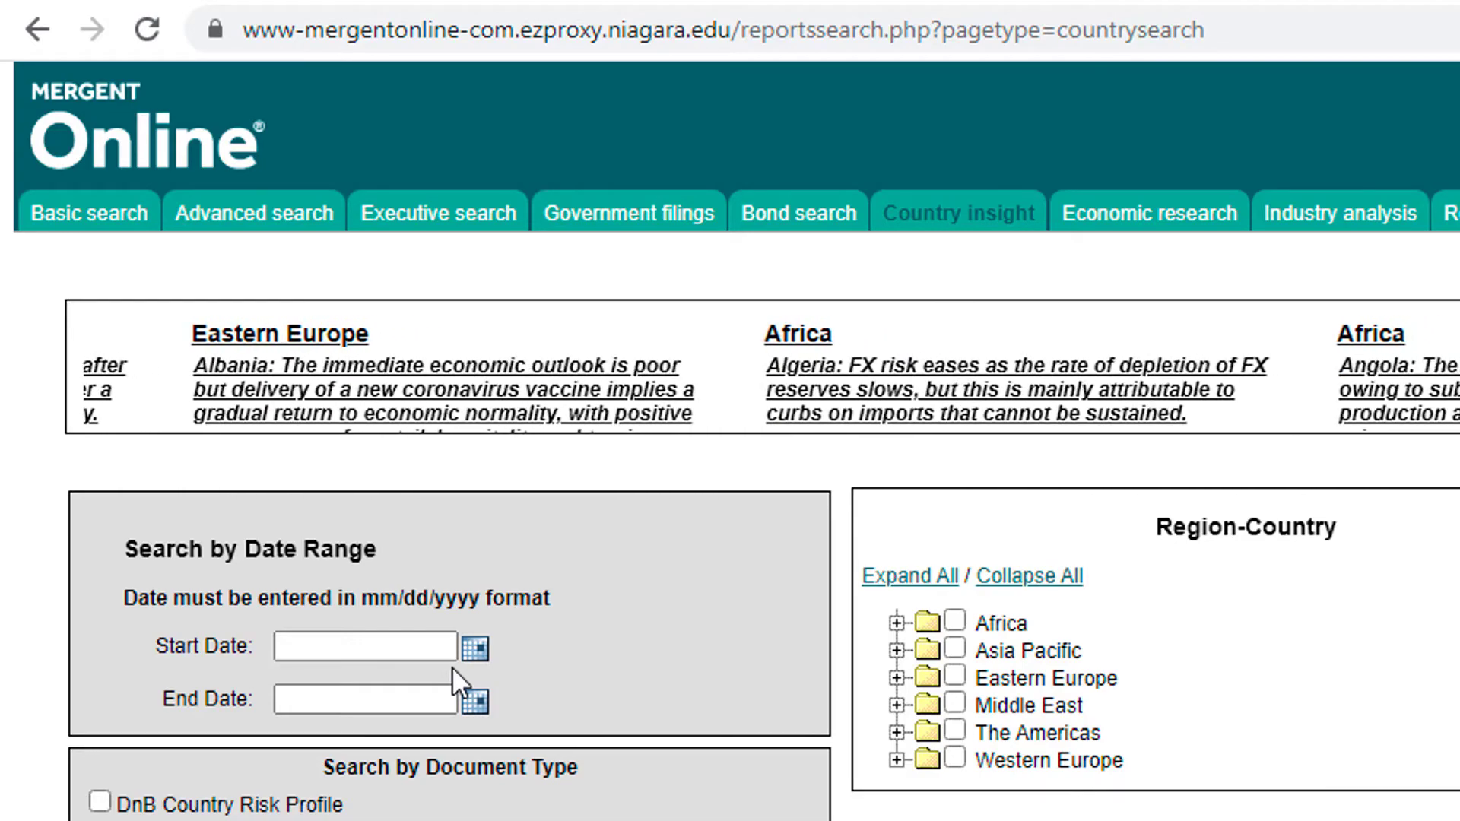
click(476, 650)
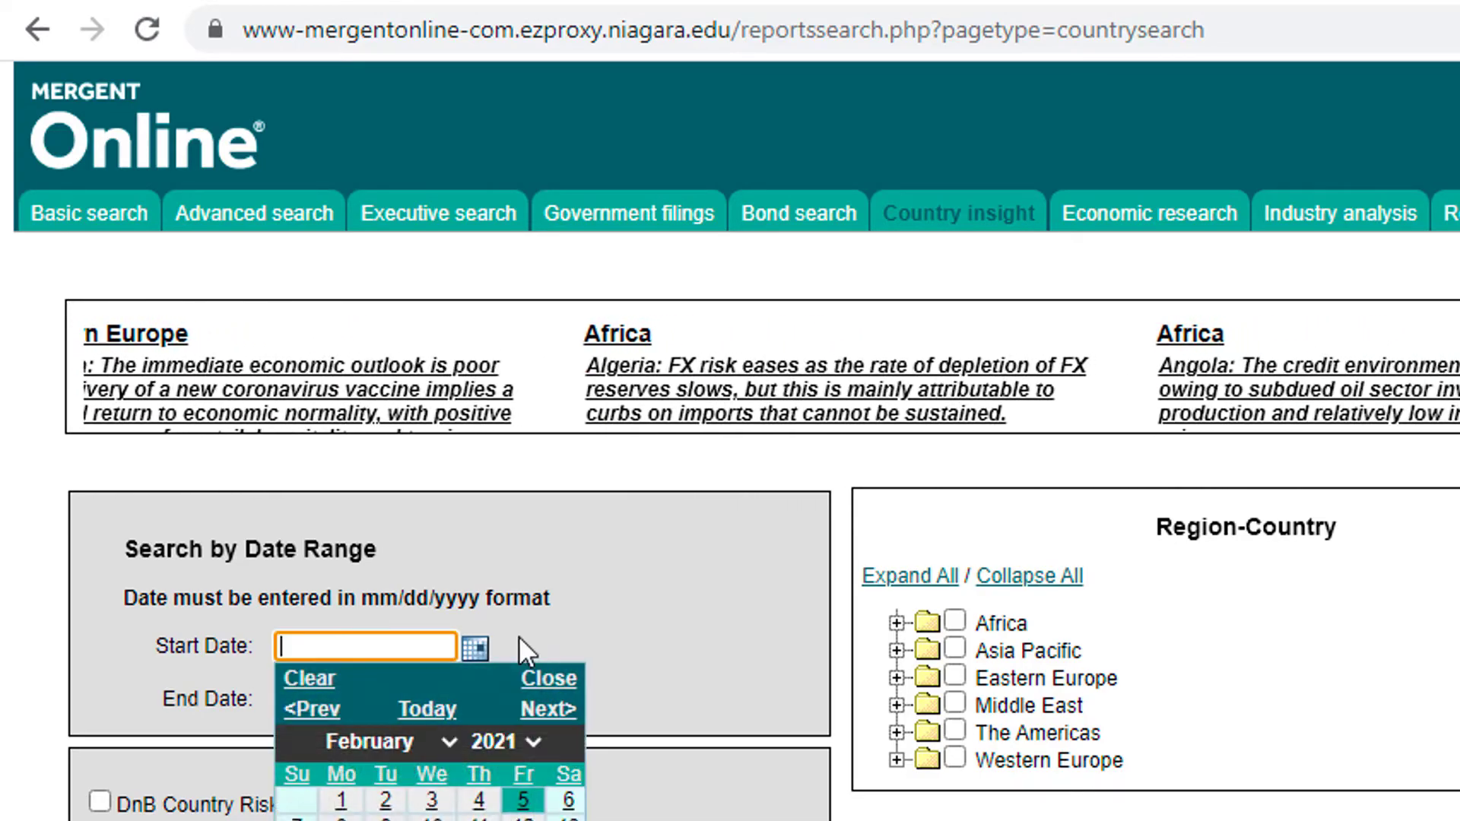
click(311, 709)
click(312, 709)
click(312, 709)
click(311, 709)
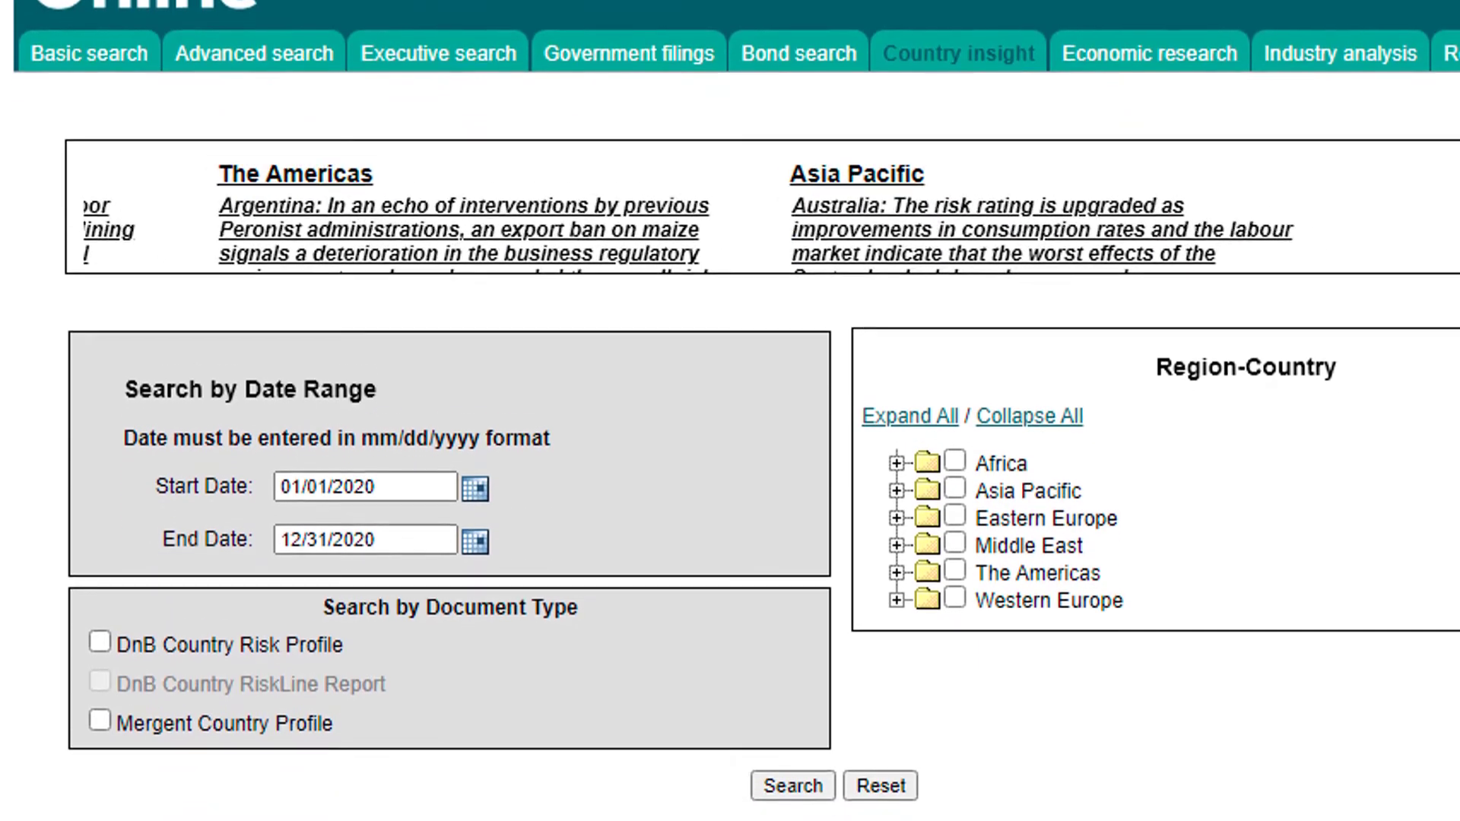
scroll(669, 815, down, 2)
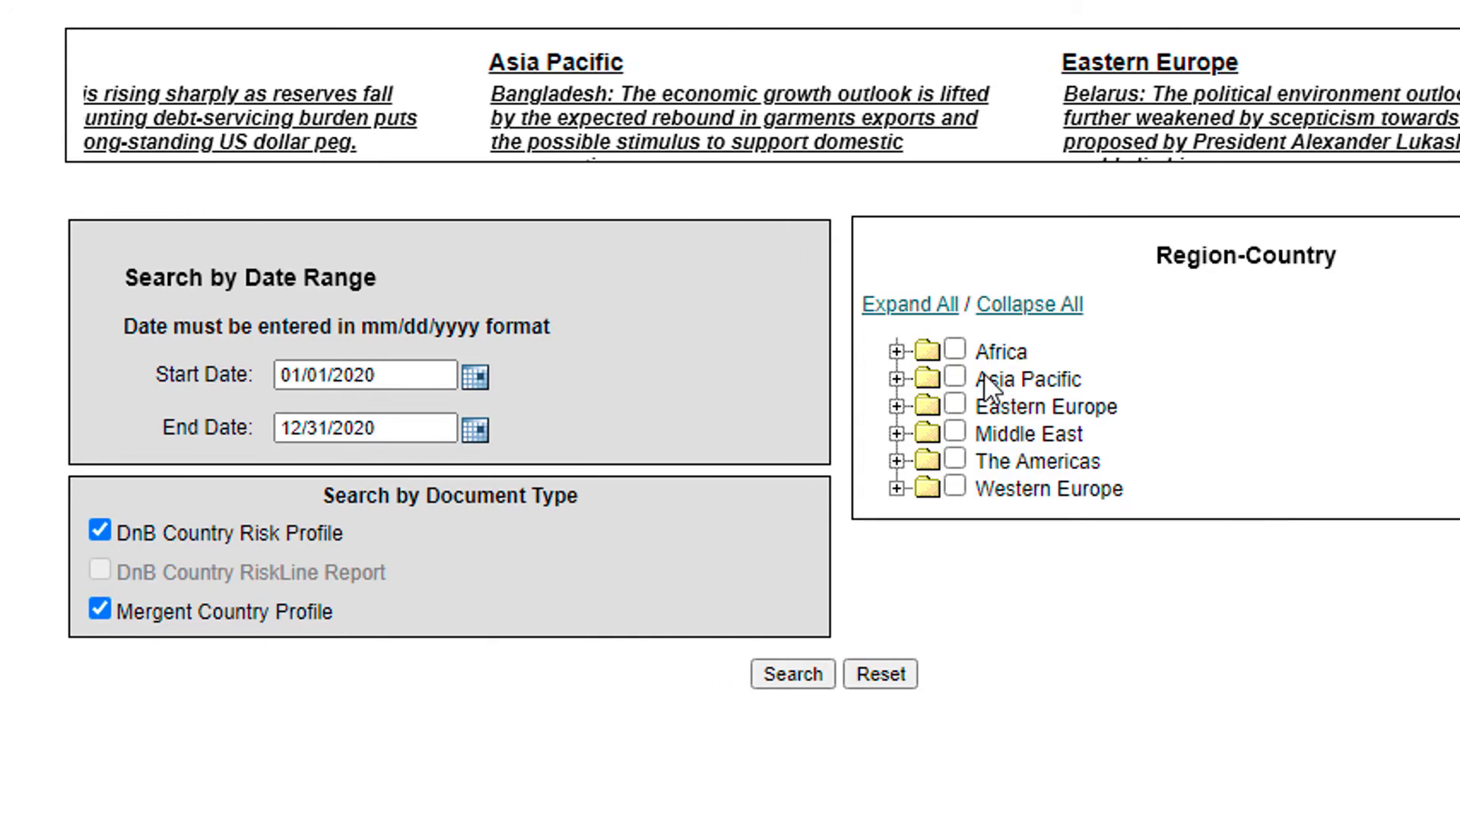
- Select Cambodia, Malaysia and Singapore within the Asia Pacific region and run the country report search
click(955, 377)
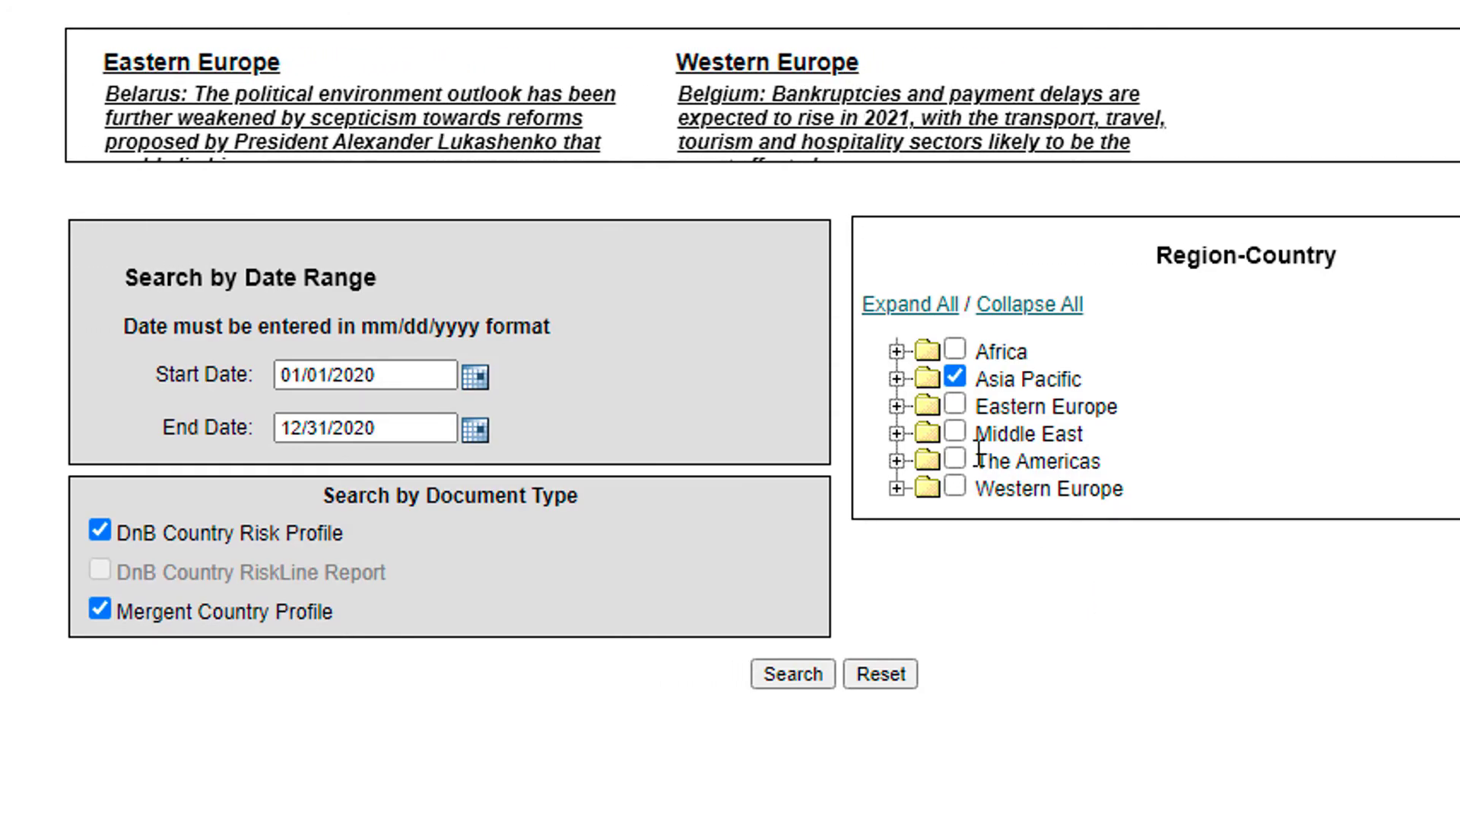
click(956, 377)
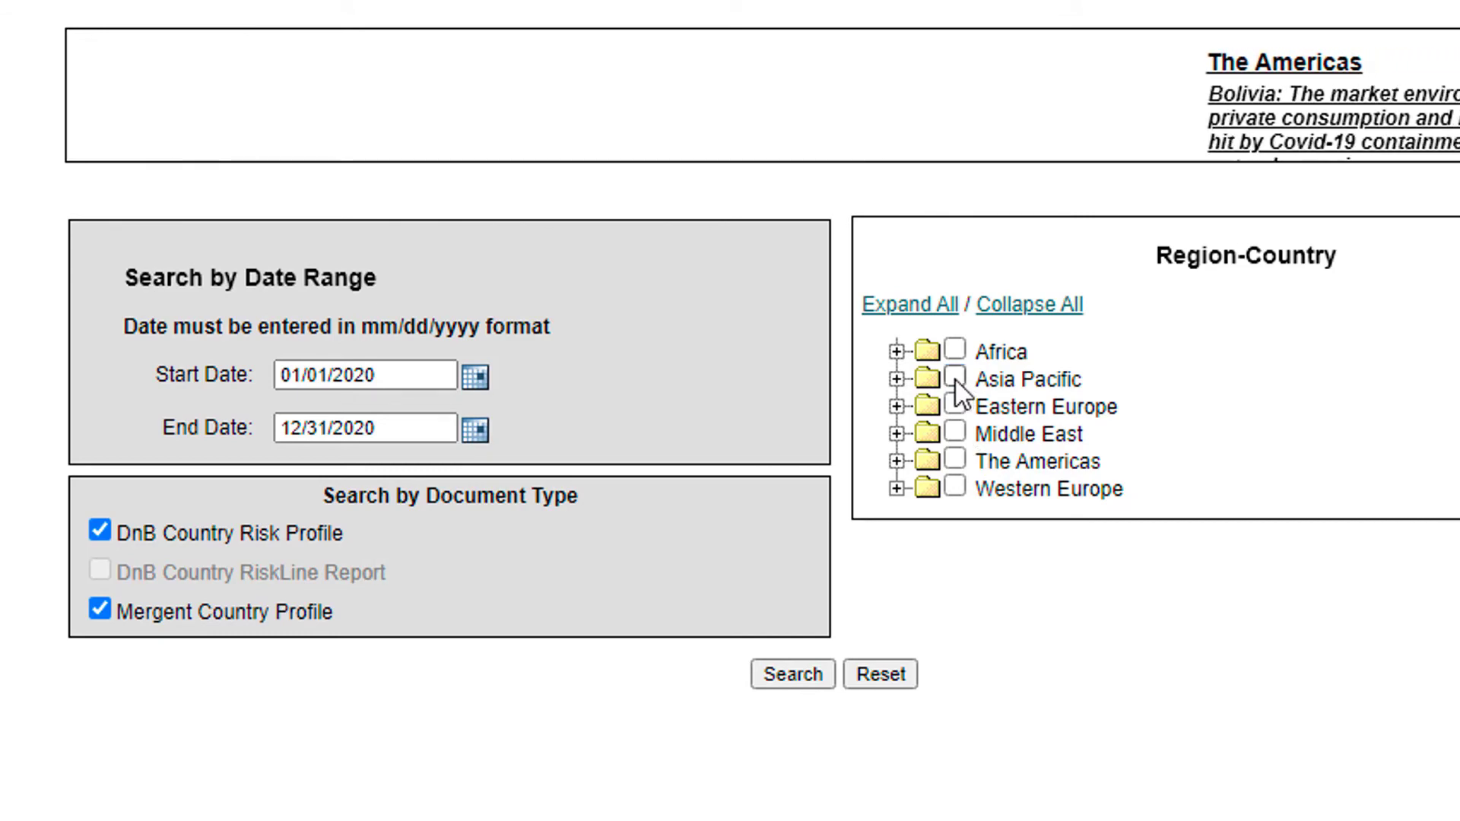
click(897, 378)
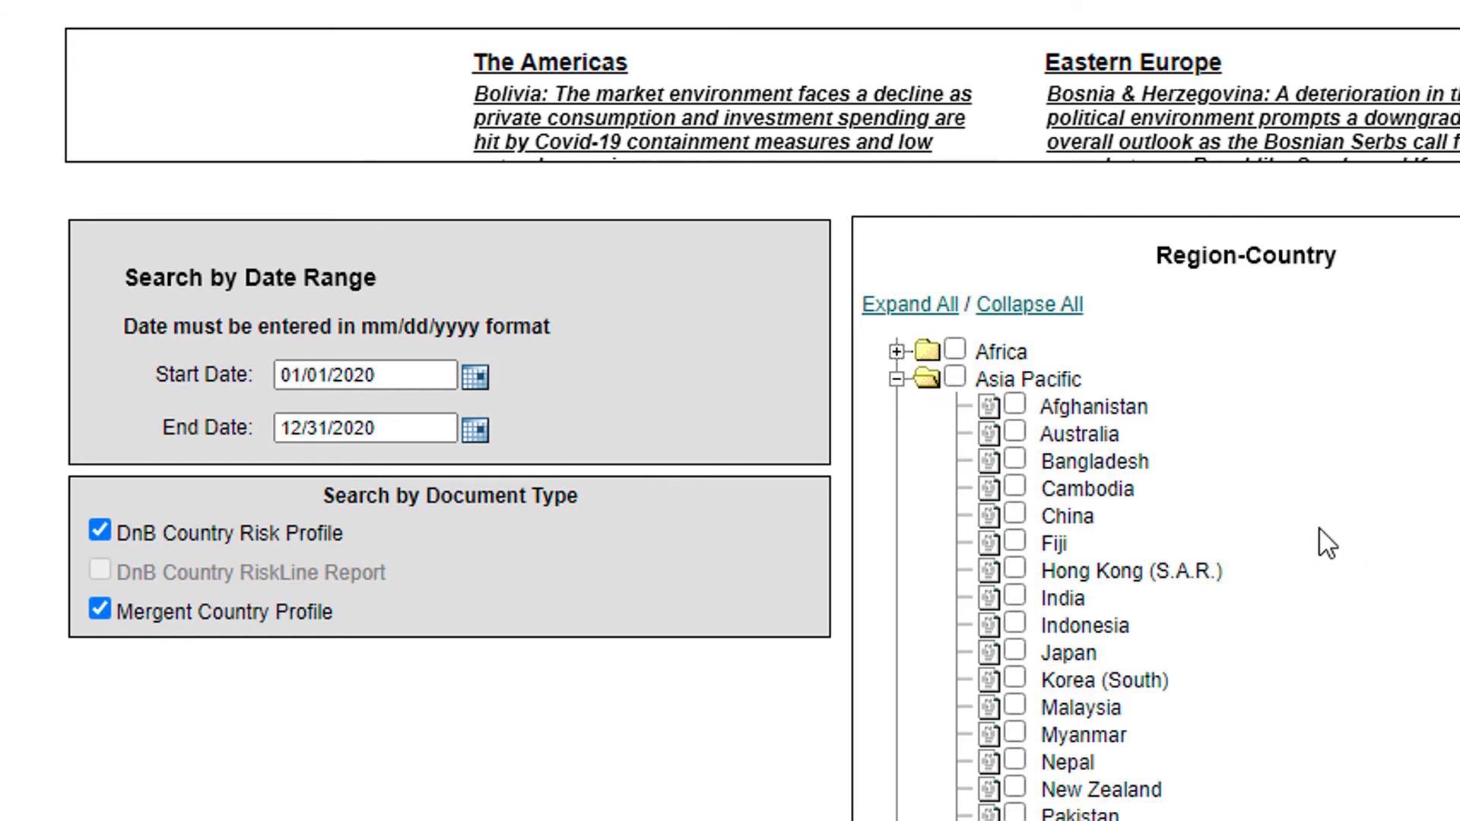
click(1019, 492)
scroll(1254, 606, down, 4)
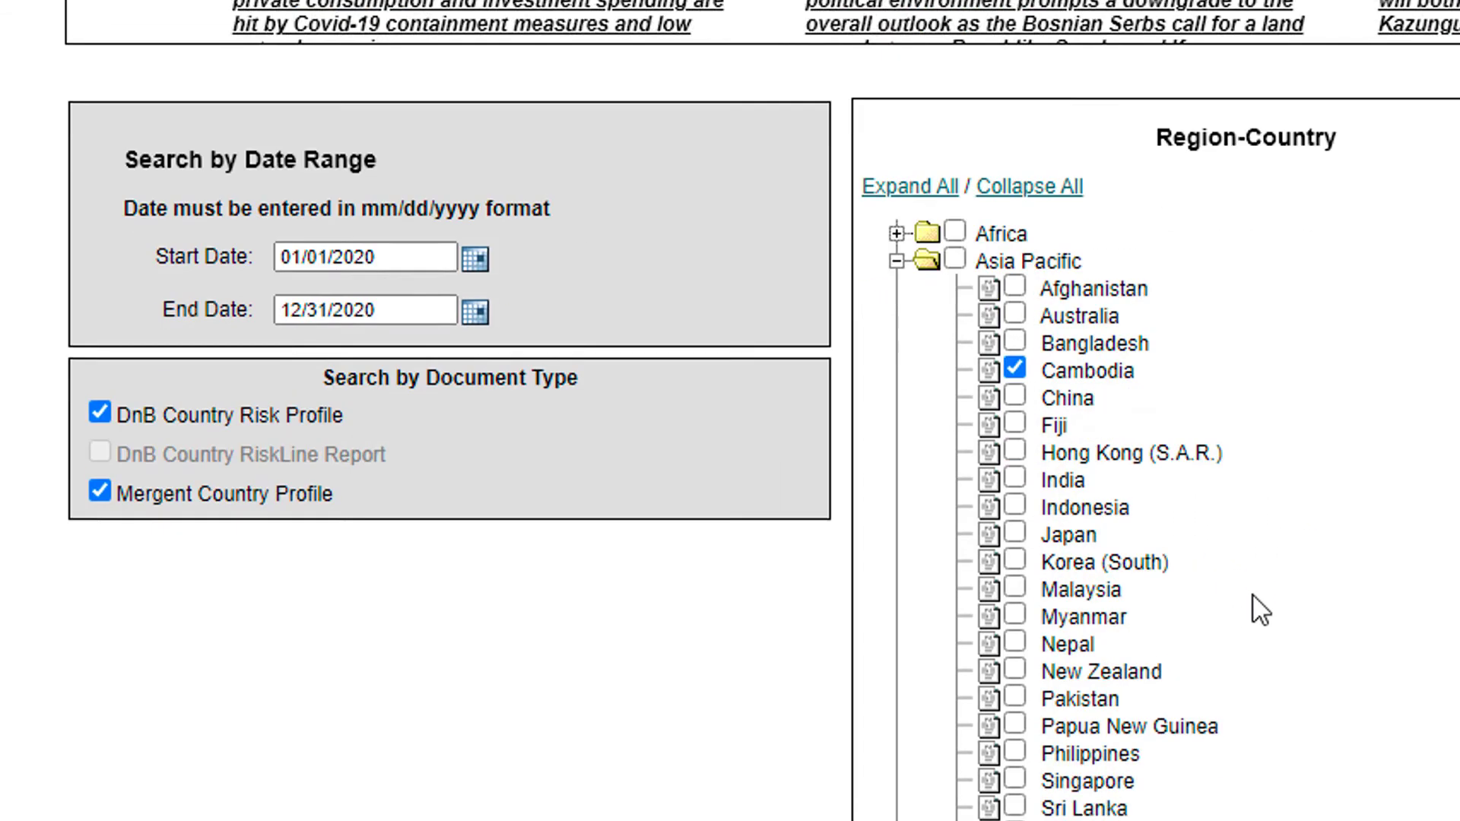
click(1014, 420)
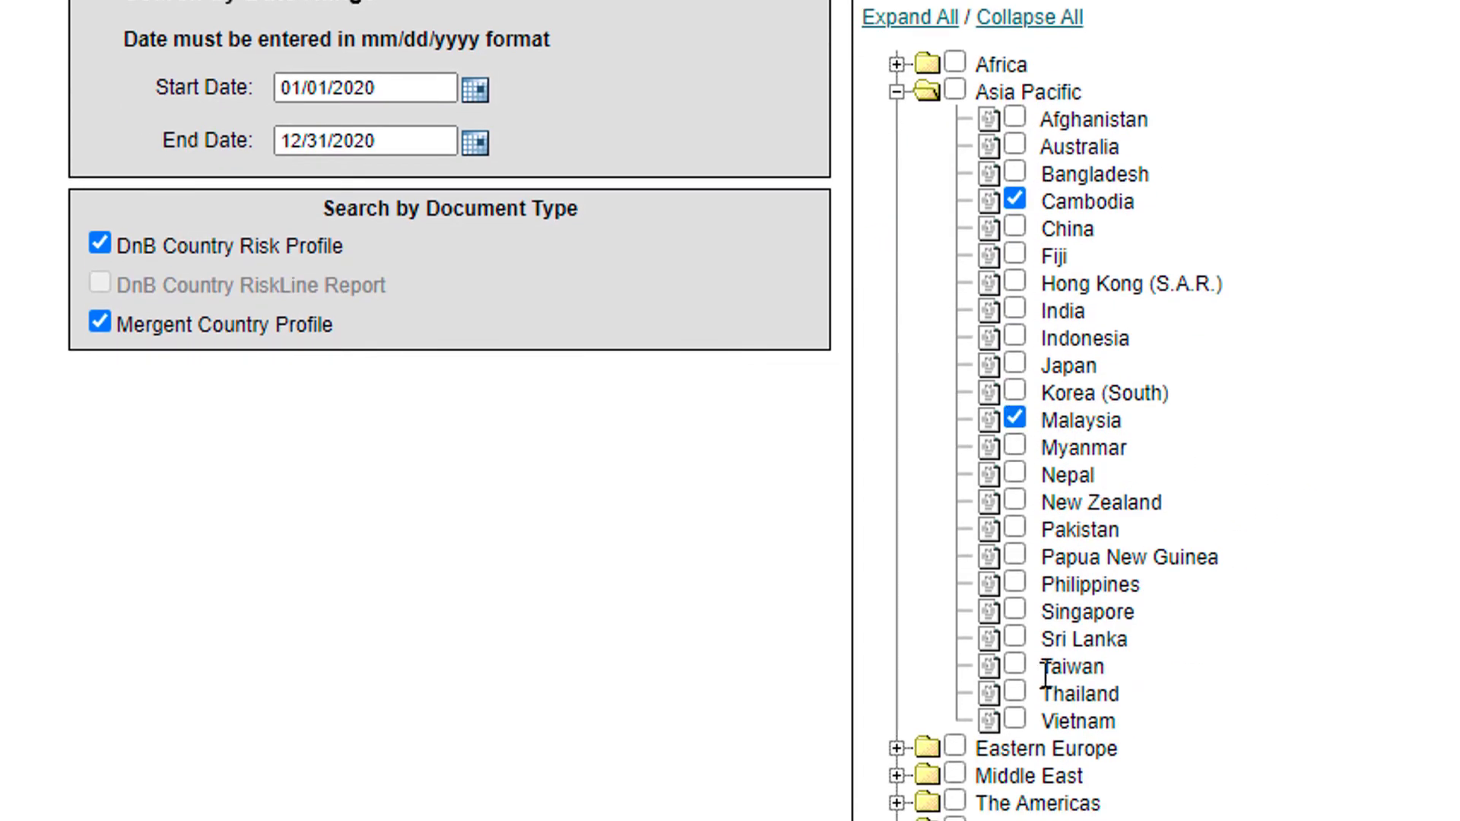
click(1015, 607)
scroll(1016, 601, down, 1)
scroll(1389, 555, down, 2)
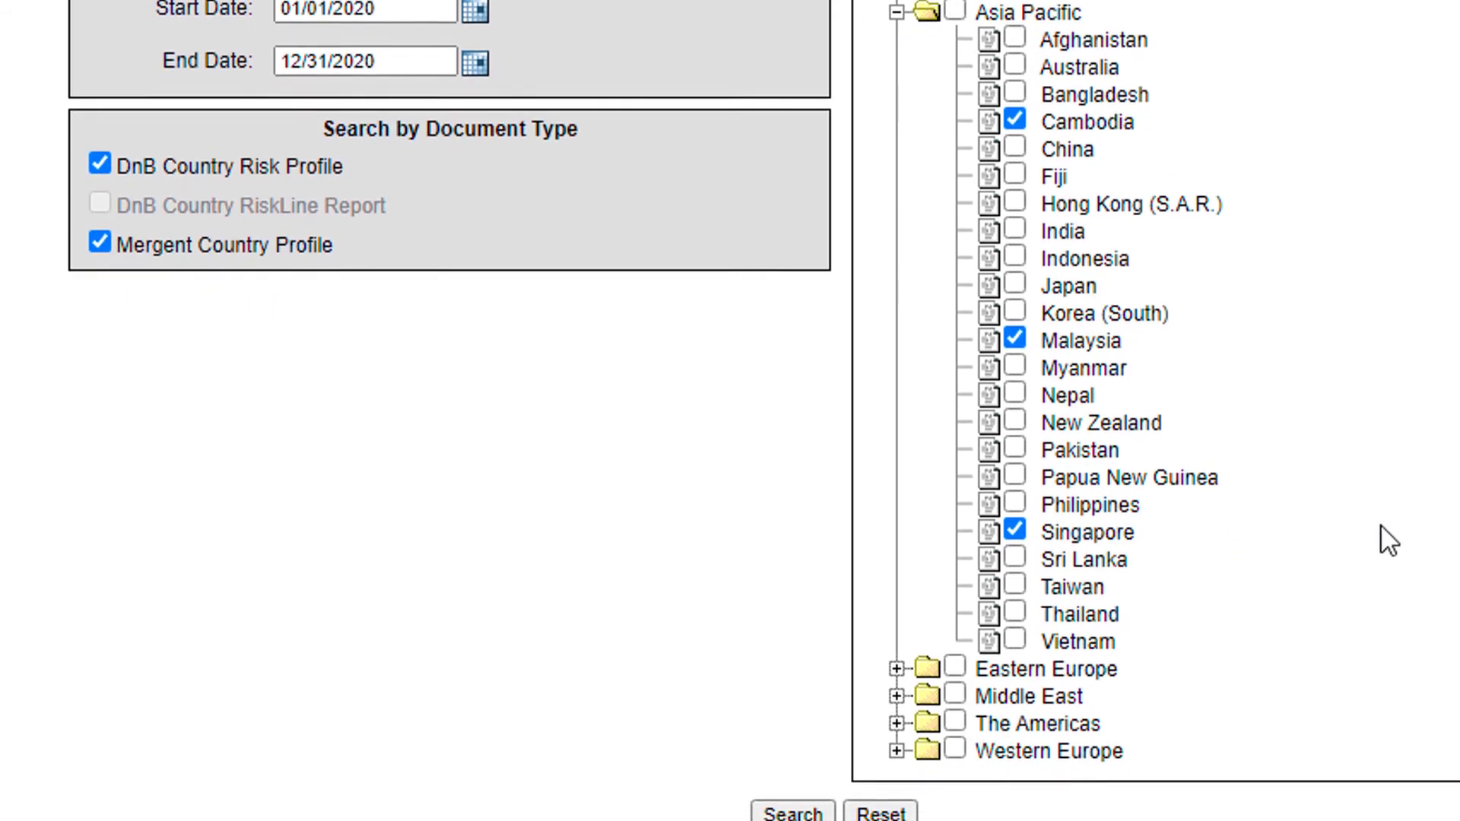
click(791, 804)
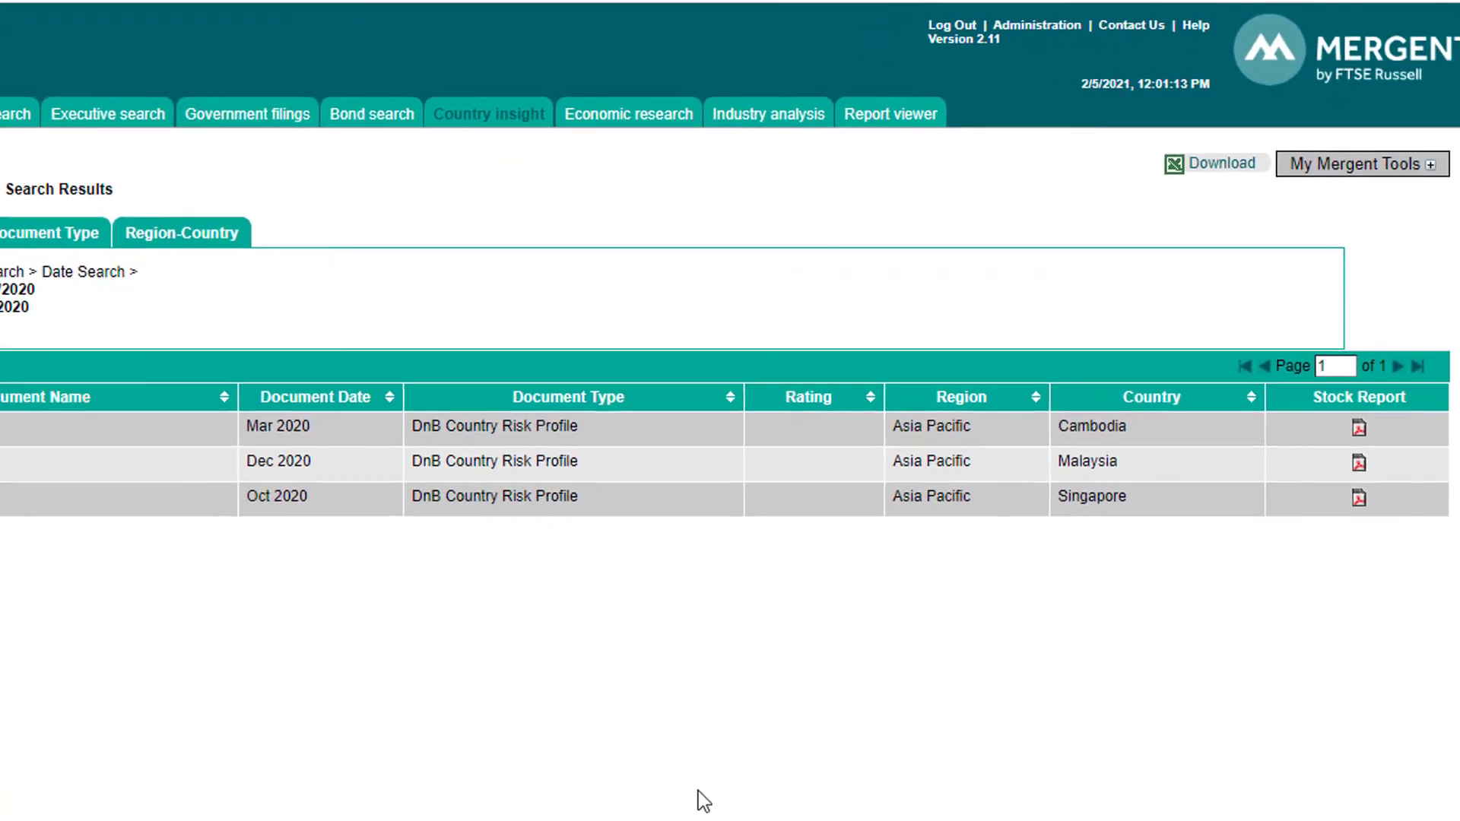
- Open the Cambodia country risk profile as a PDF and look through its contents, outlooks, commodity prices and regional growth forecast
click(1336, 523)
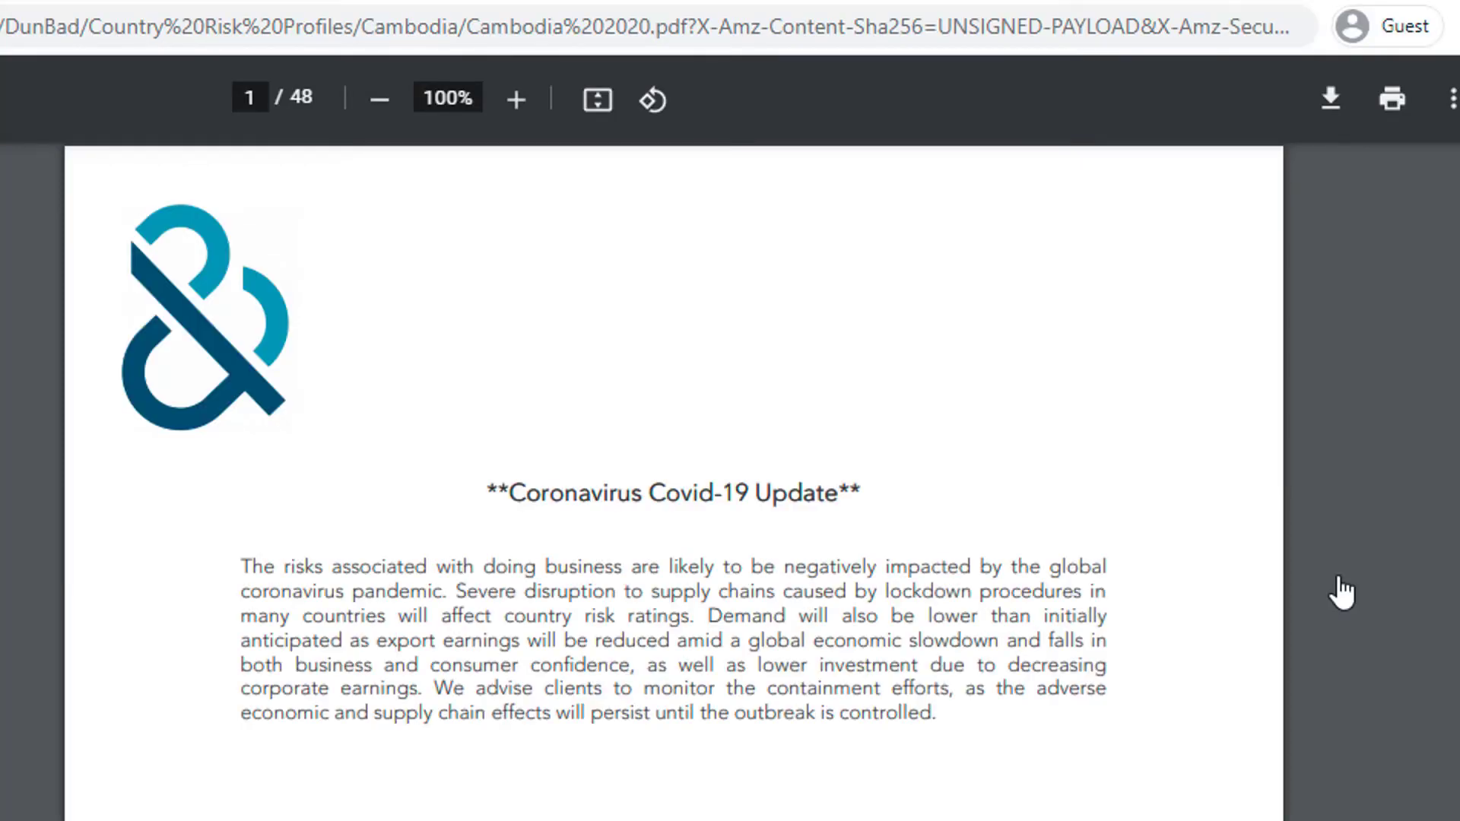
scroll(1000, 629, down, 15)
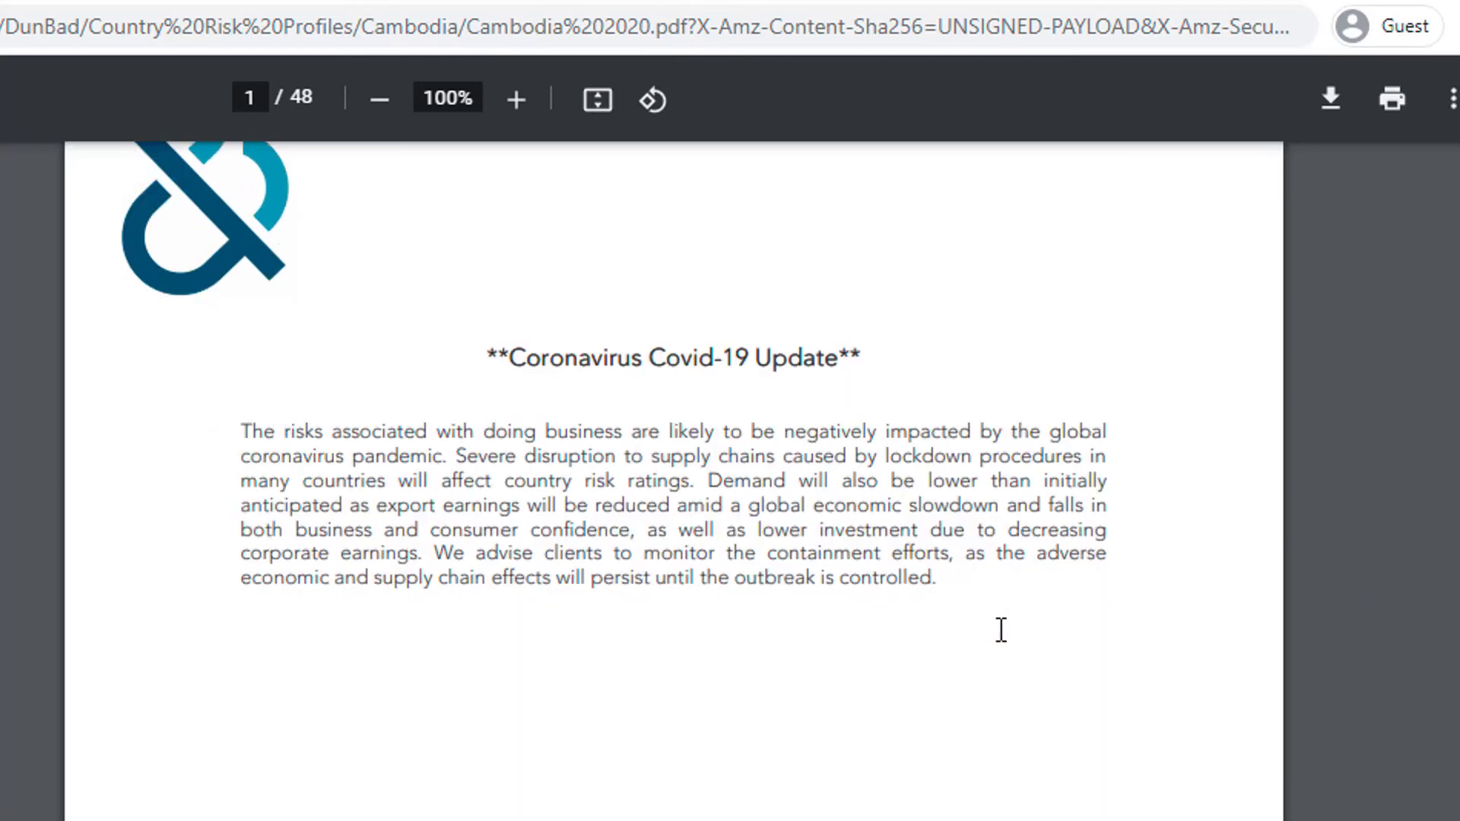
scroll(1000, 631, down, 20)
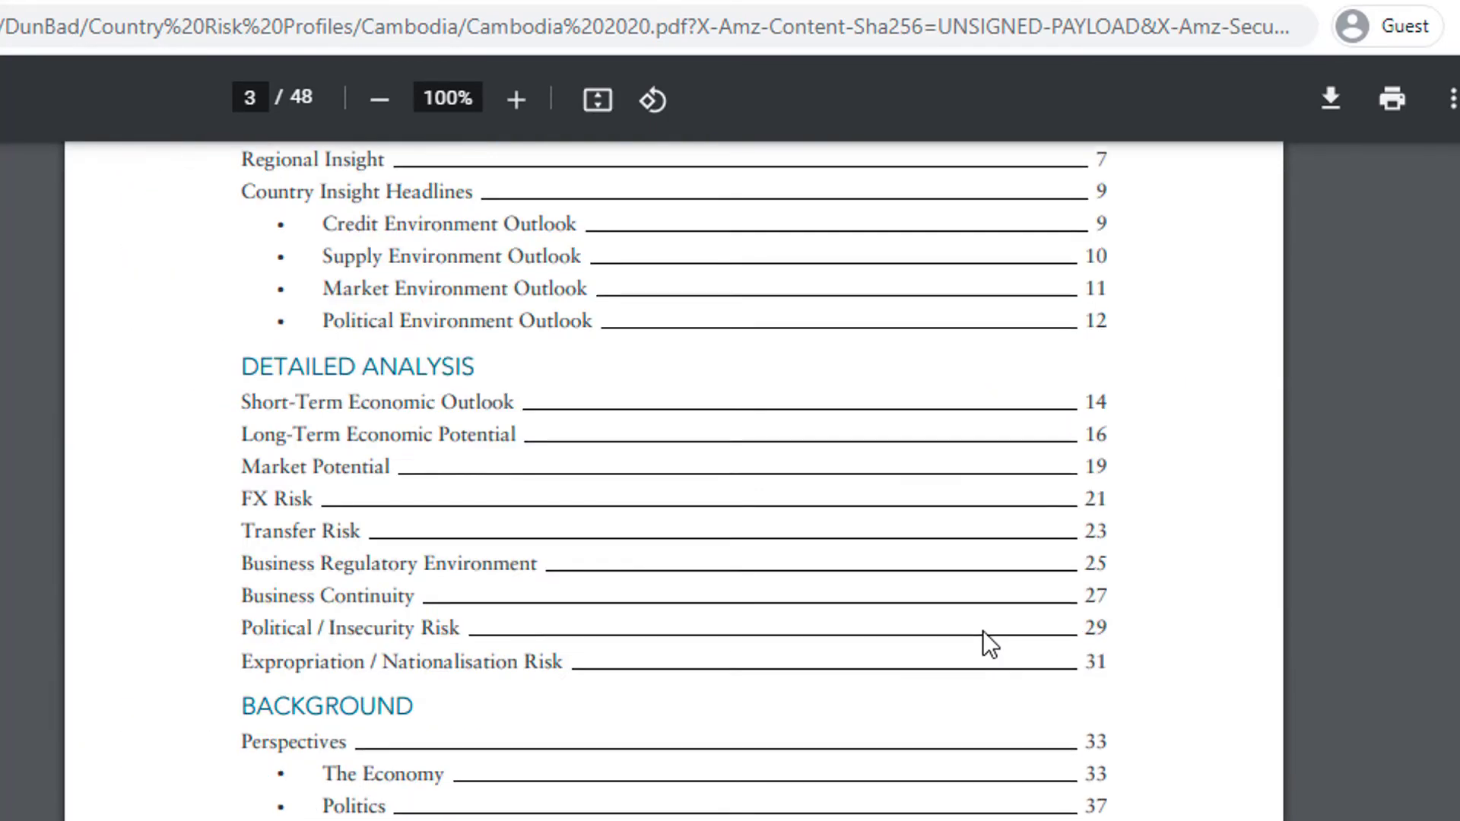
scroll(983, 631, down, 10)
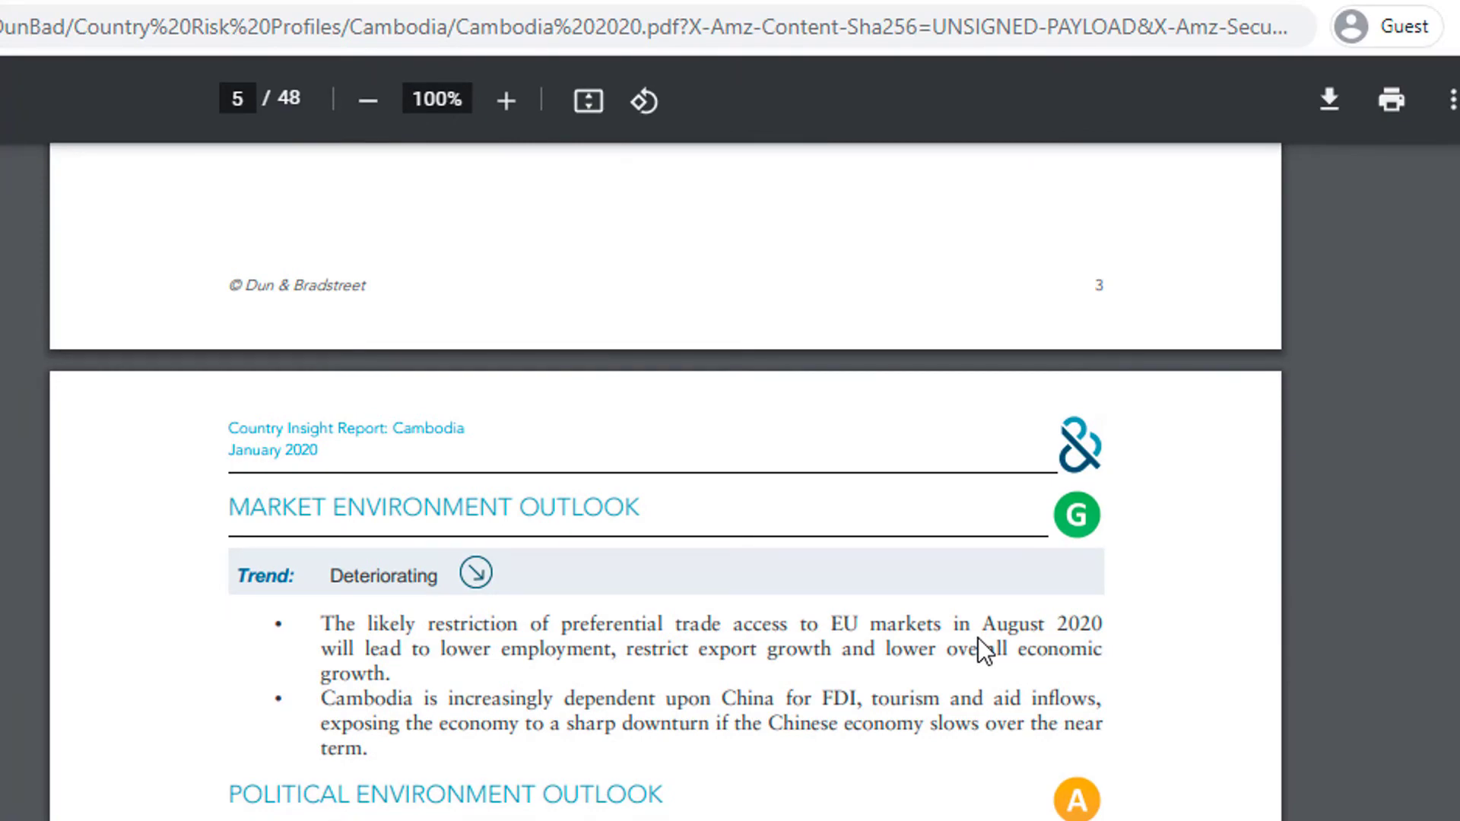
scroll(978, 637, down, 20)
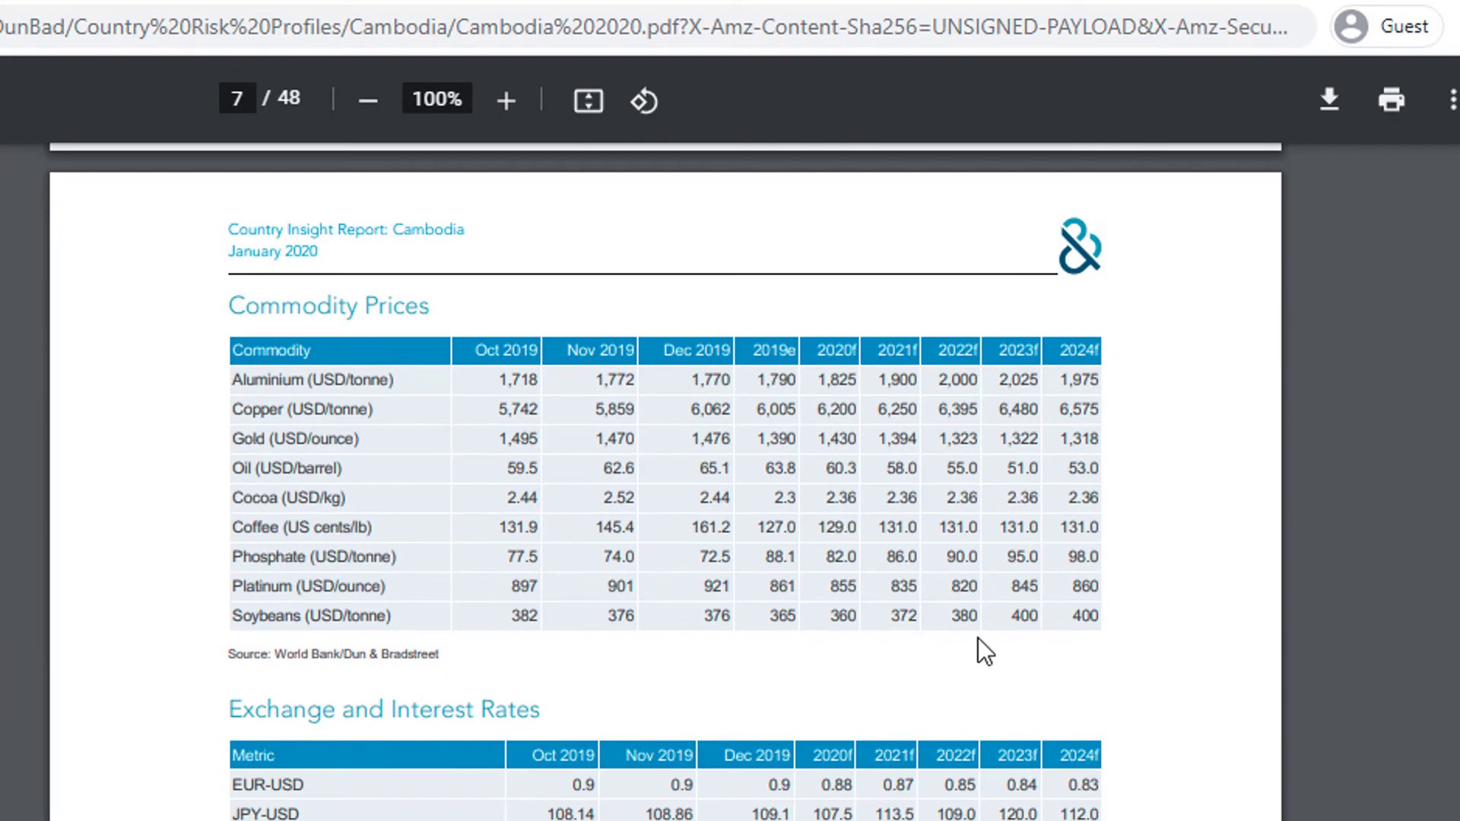
scroll(978, 637, down, 20)
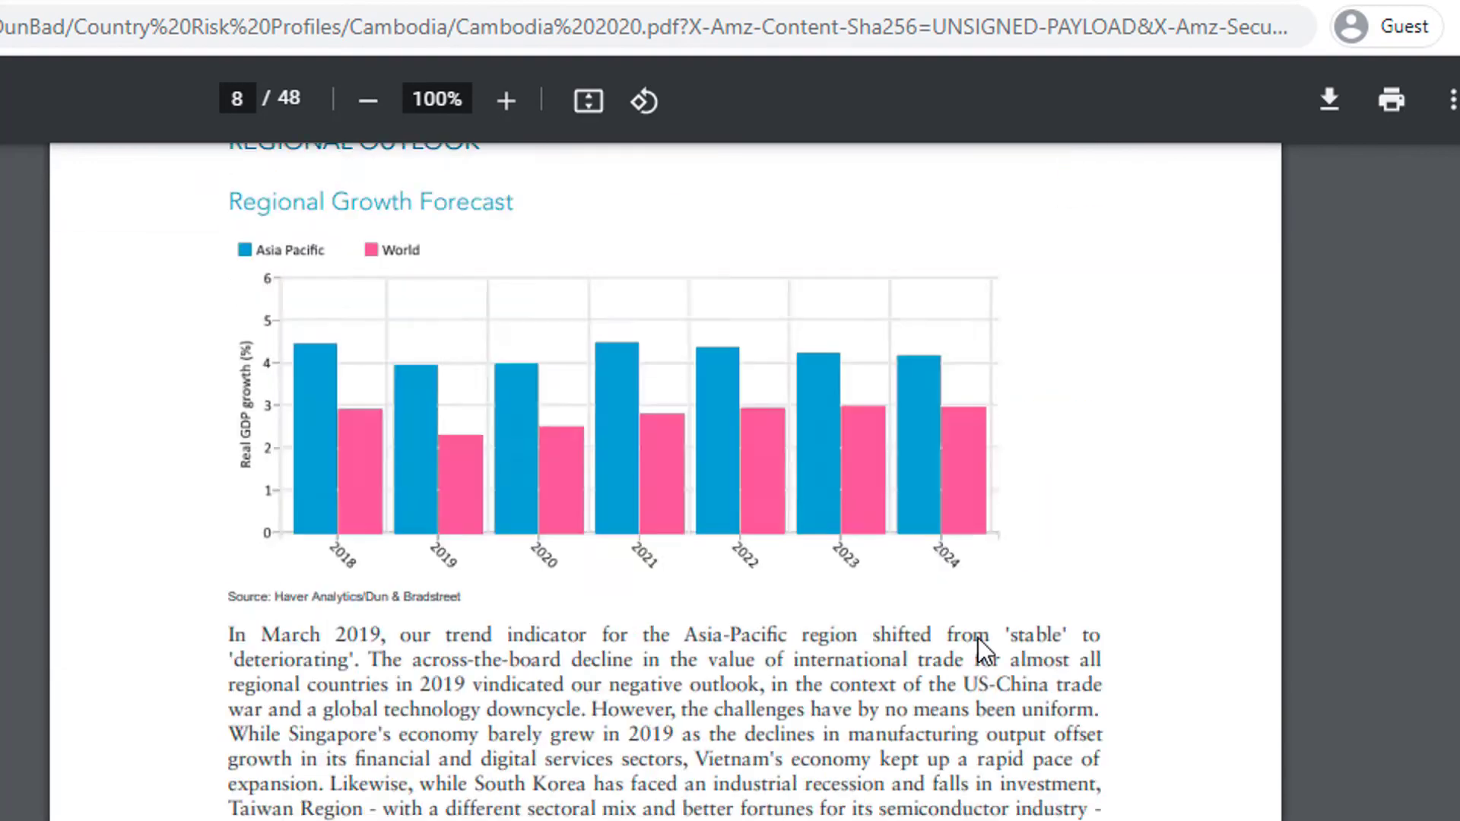
scroll(978, 637, down, 20)
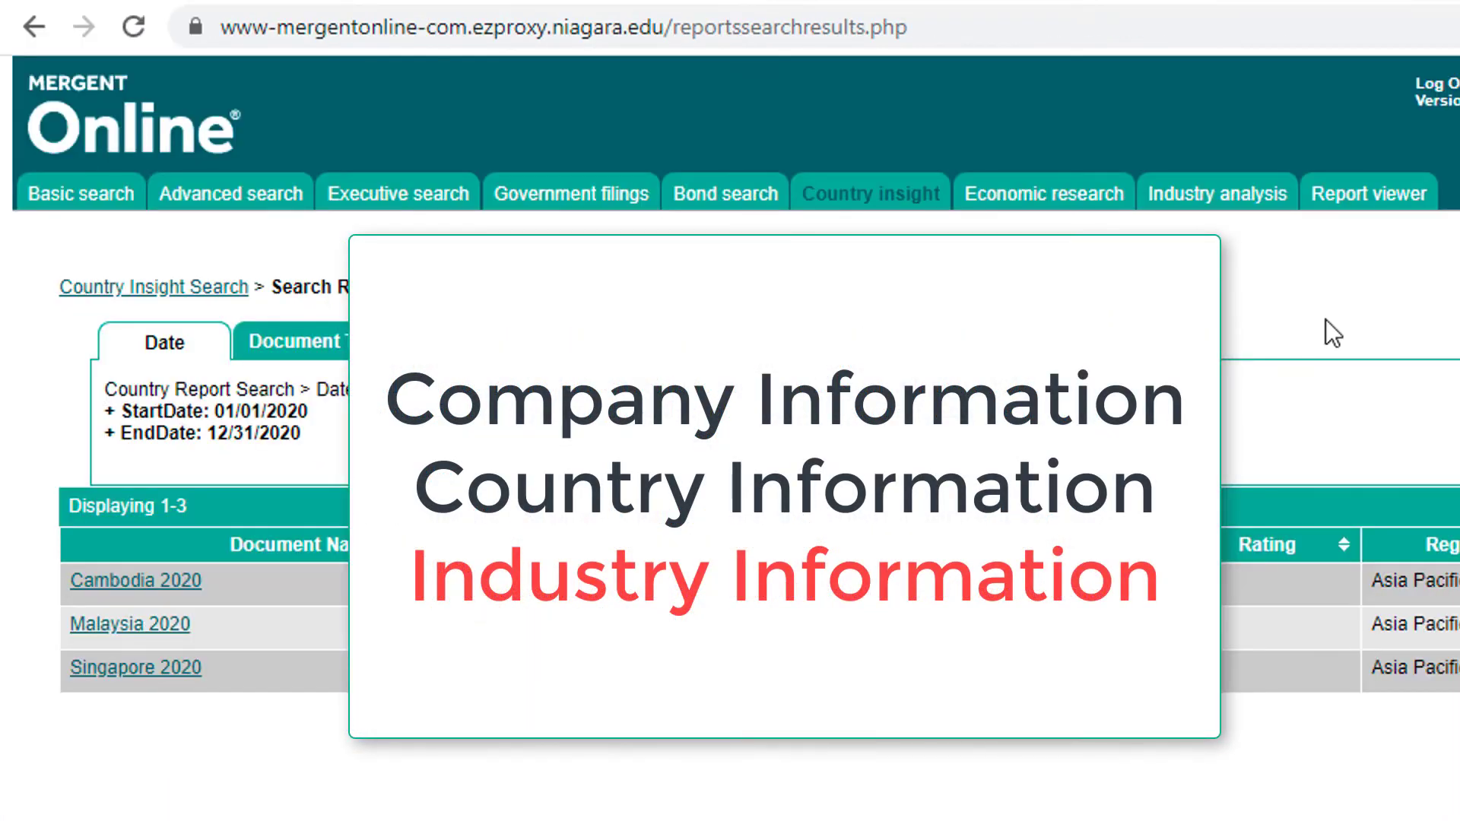
- Open the industry analysis and show the characteristics of the Food, Beverage and Tobacco supersector
click(1220, 195)
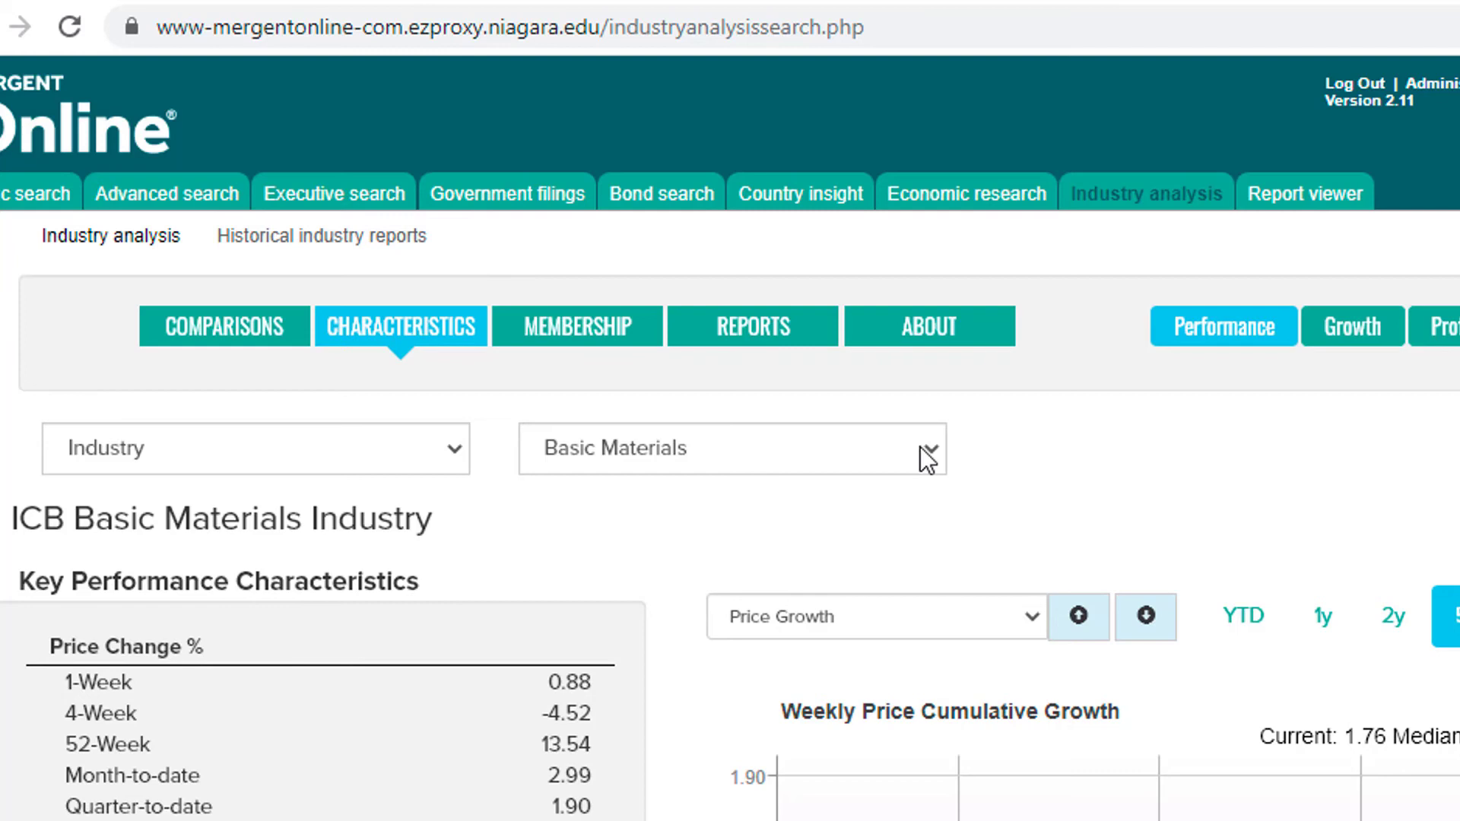
click(199, 458)
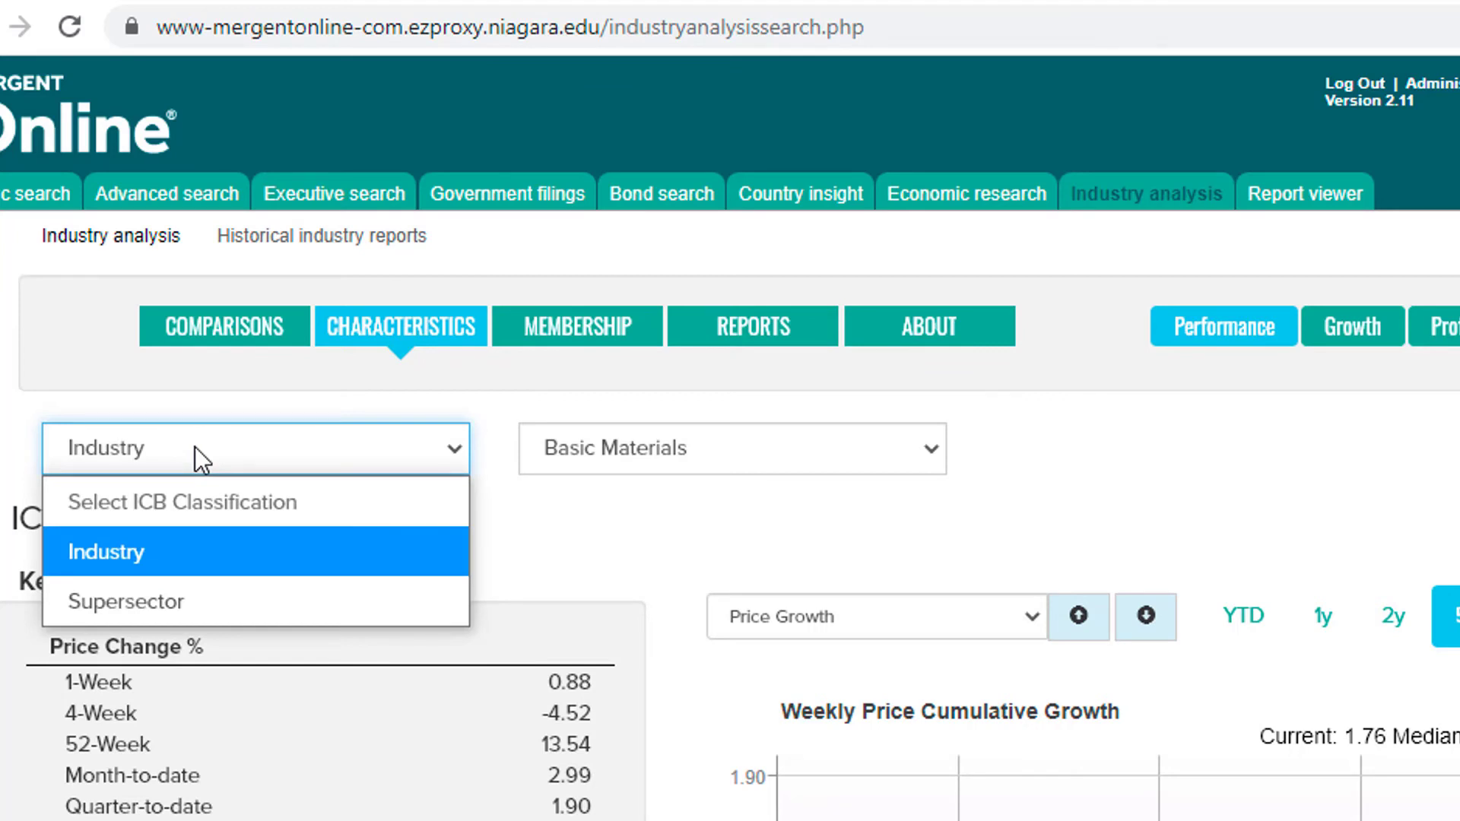
click(195, 605)
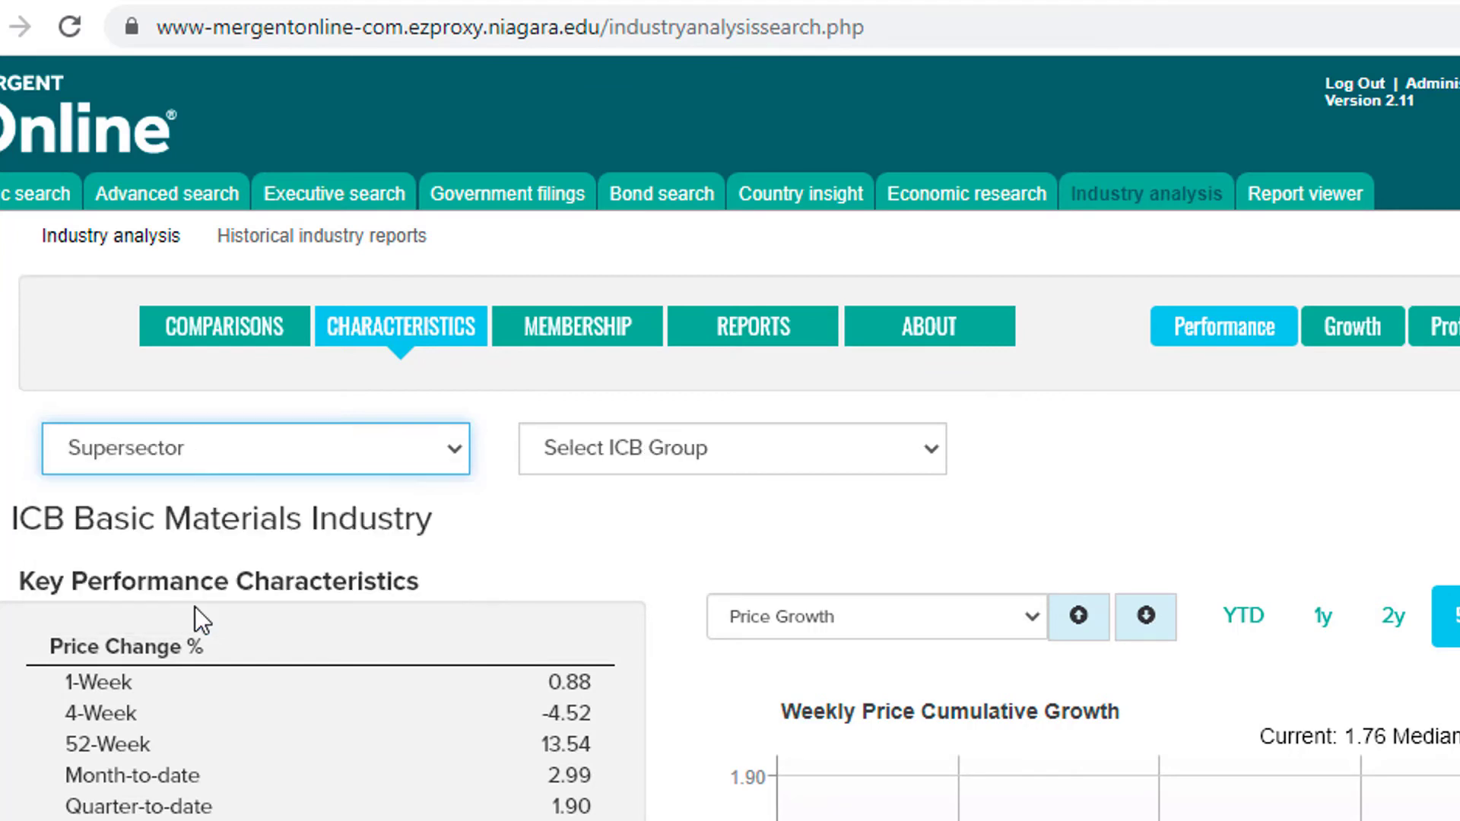
click(685, 452)
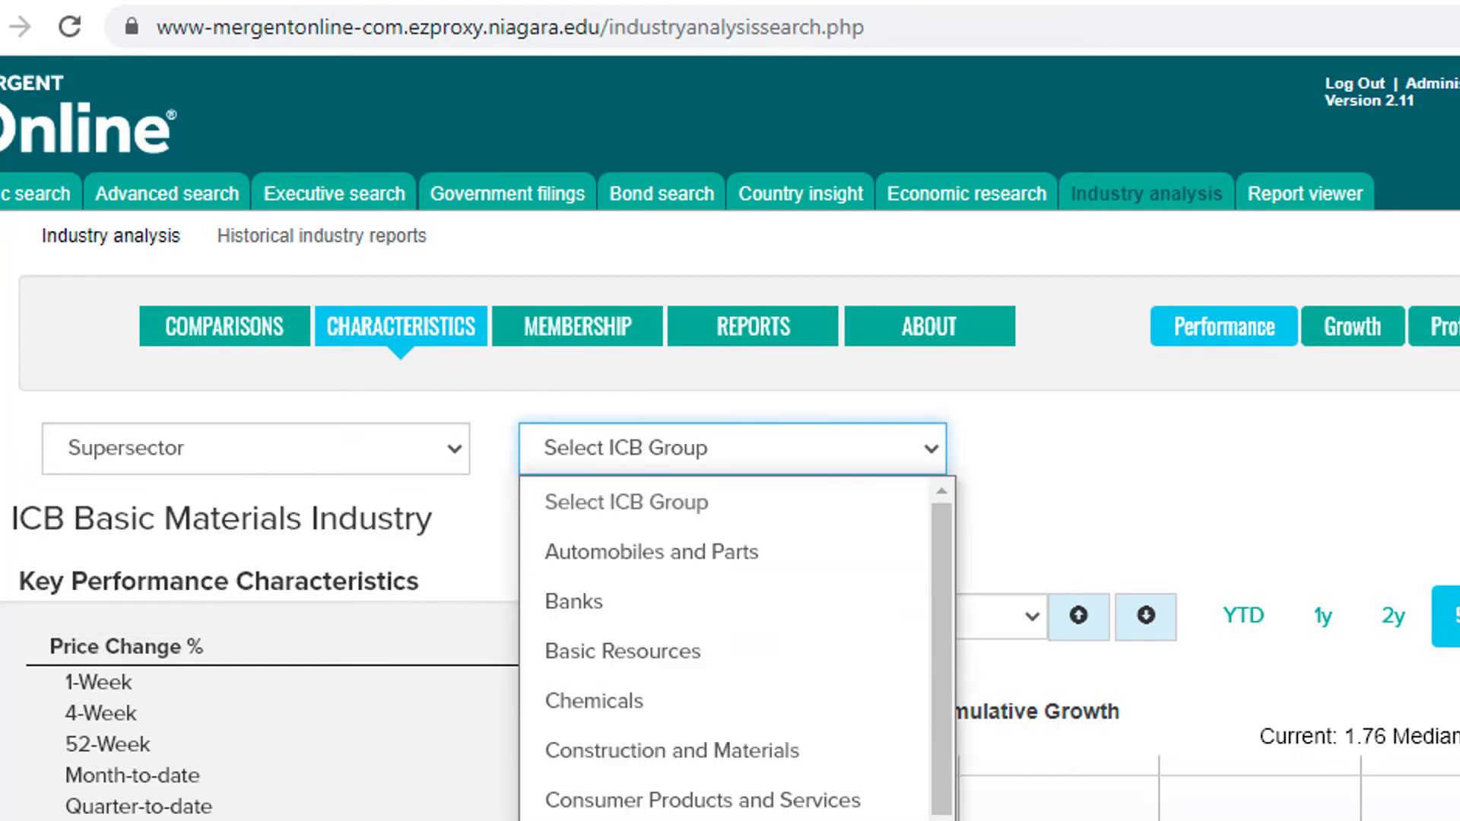
click(847, 783)
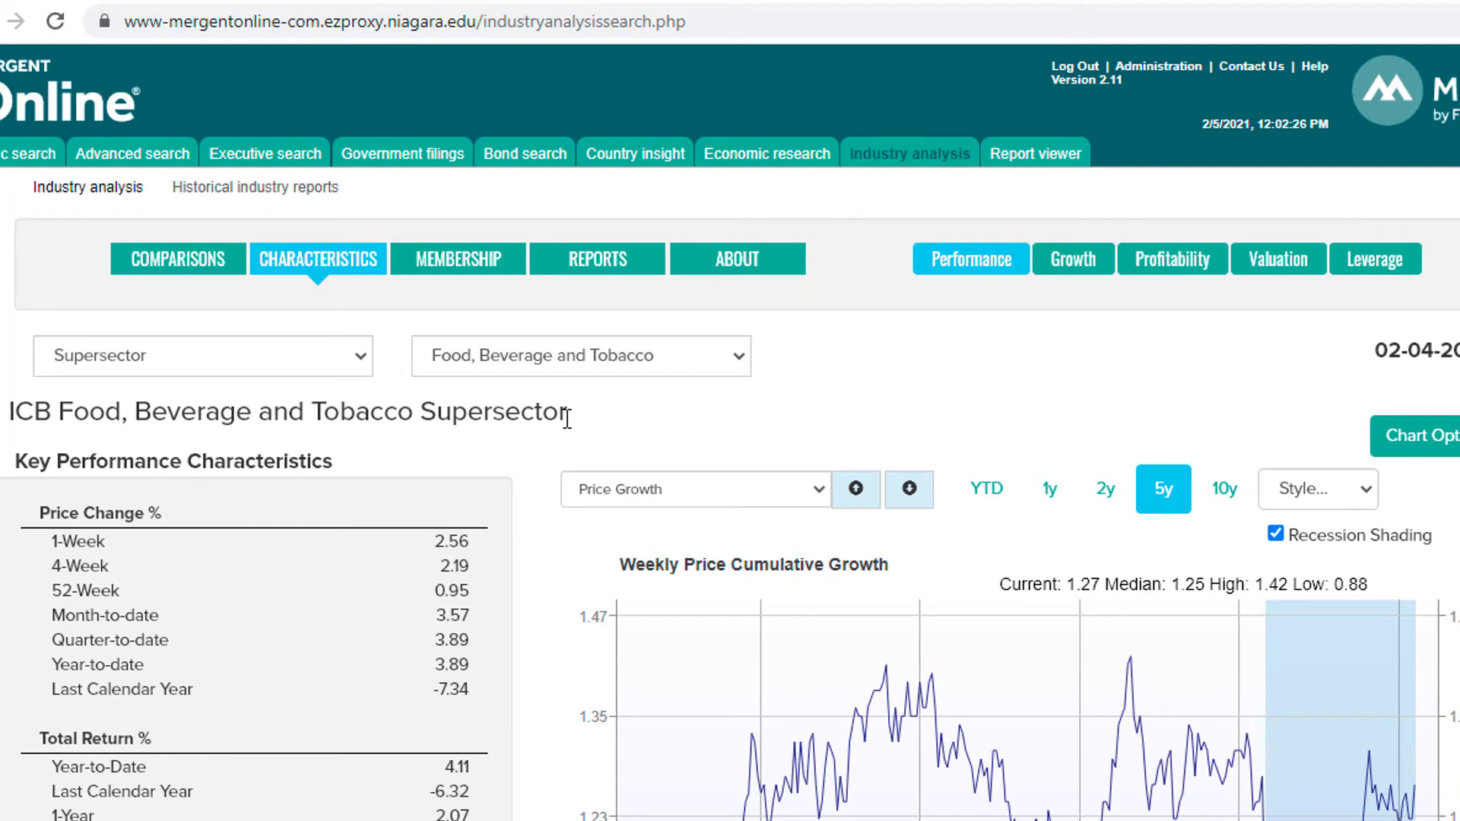
- Set the supersector's weekly price growth chart to the 10-year period and view the table of its companies
scroll(567, 418, down, 2)
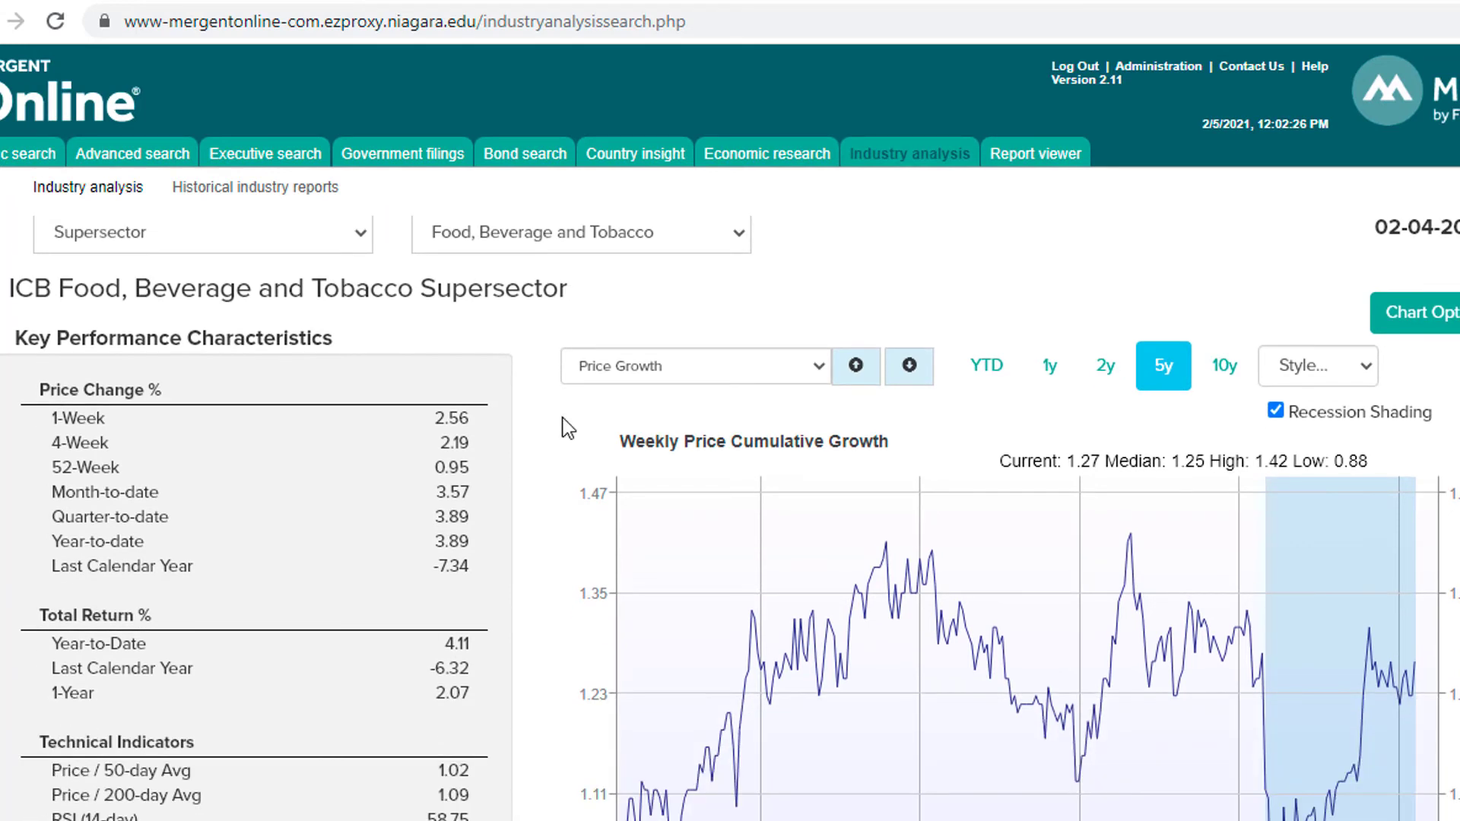
scroll(561, 423, down, 2)
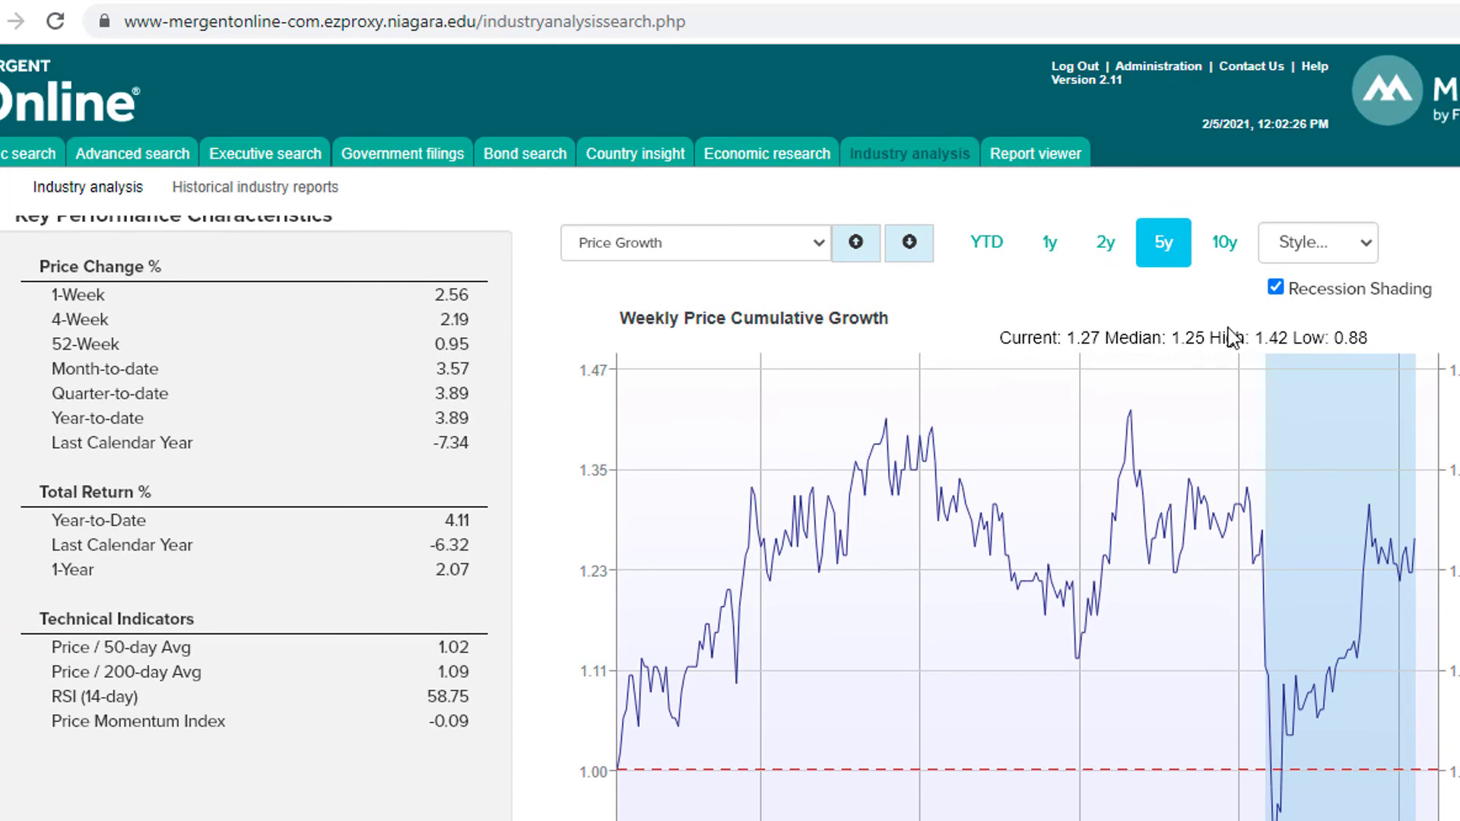
click(1223, 242)
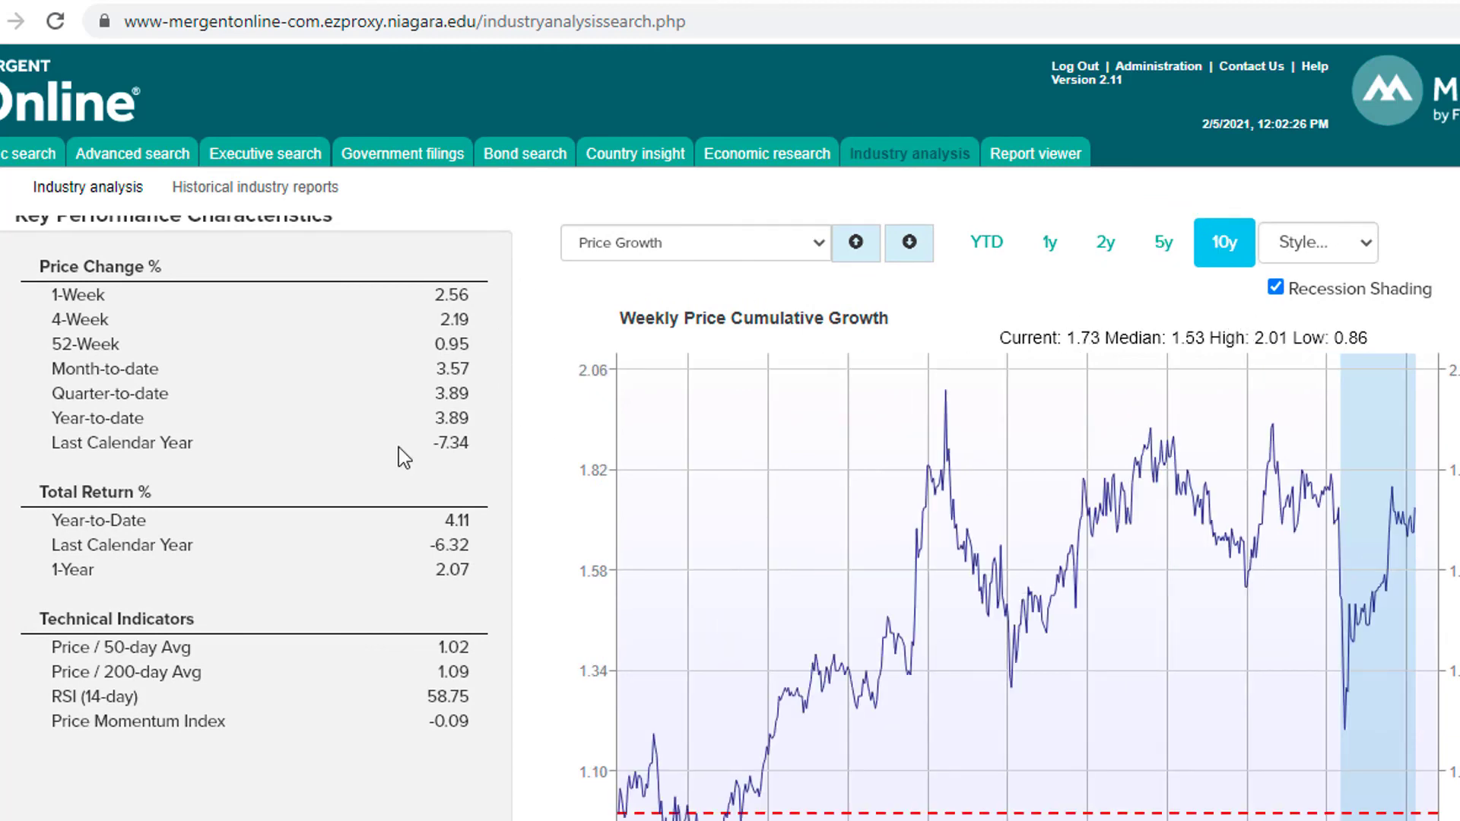
scroll(398, 448, down, 10)
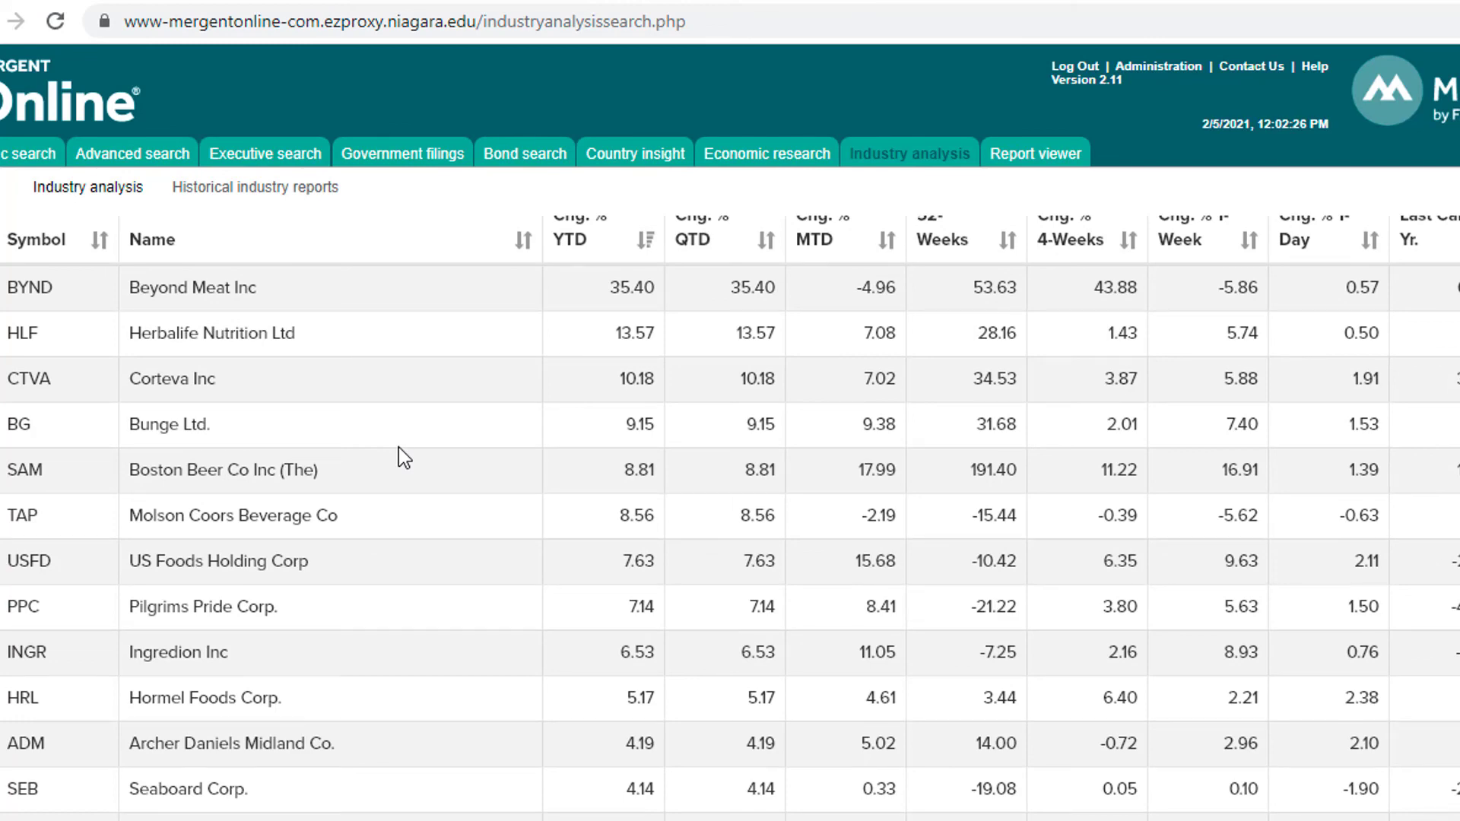
- Show the supersector's profitability characteristics, set the gross margin chart to the 10-year period and view the company margin table
scroll(399, 447, up, 12)
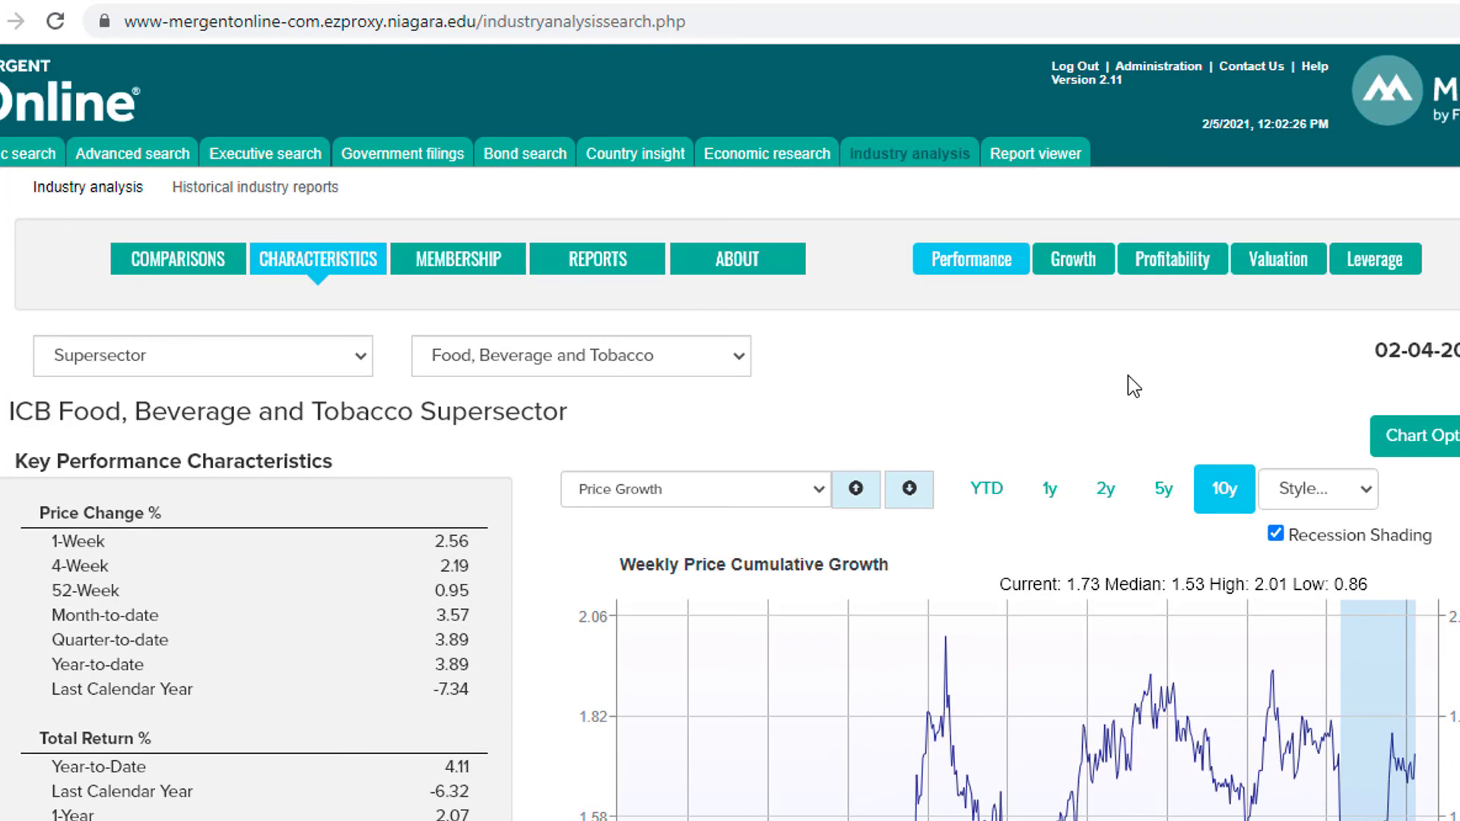
click(1177, 270)
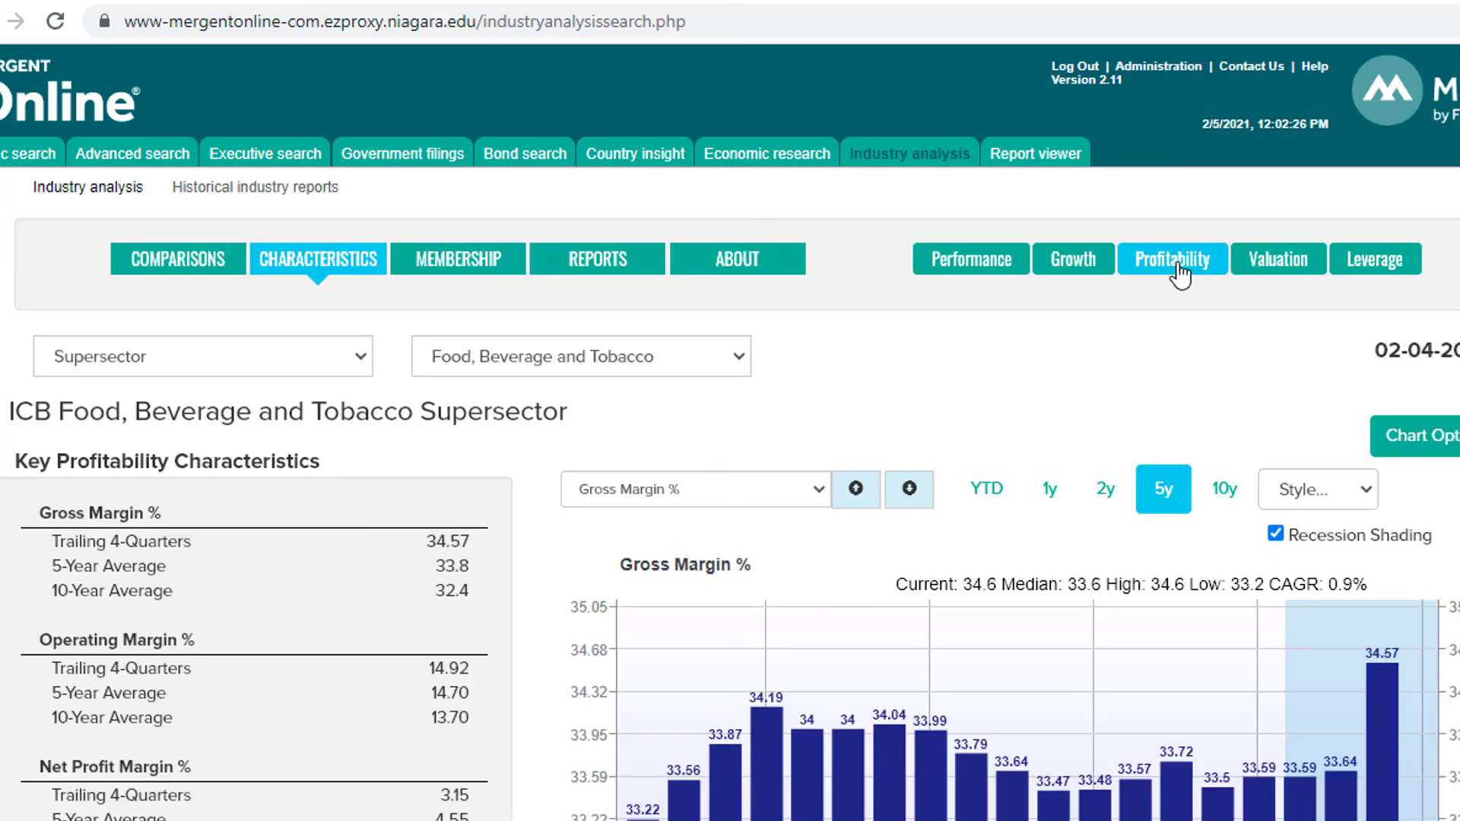
scroll(1243, 455, down, 3)
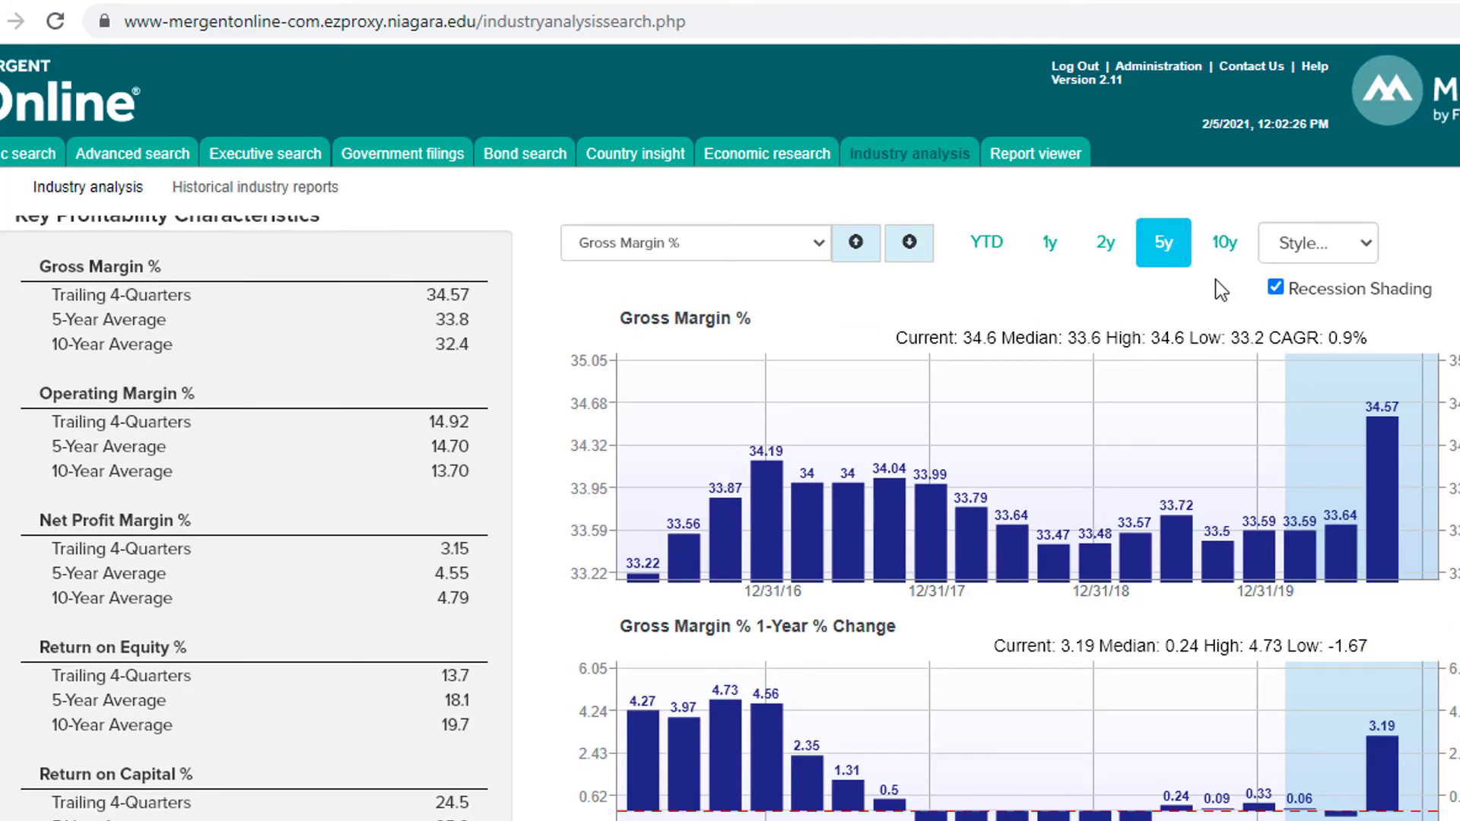
click(1224, 242)
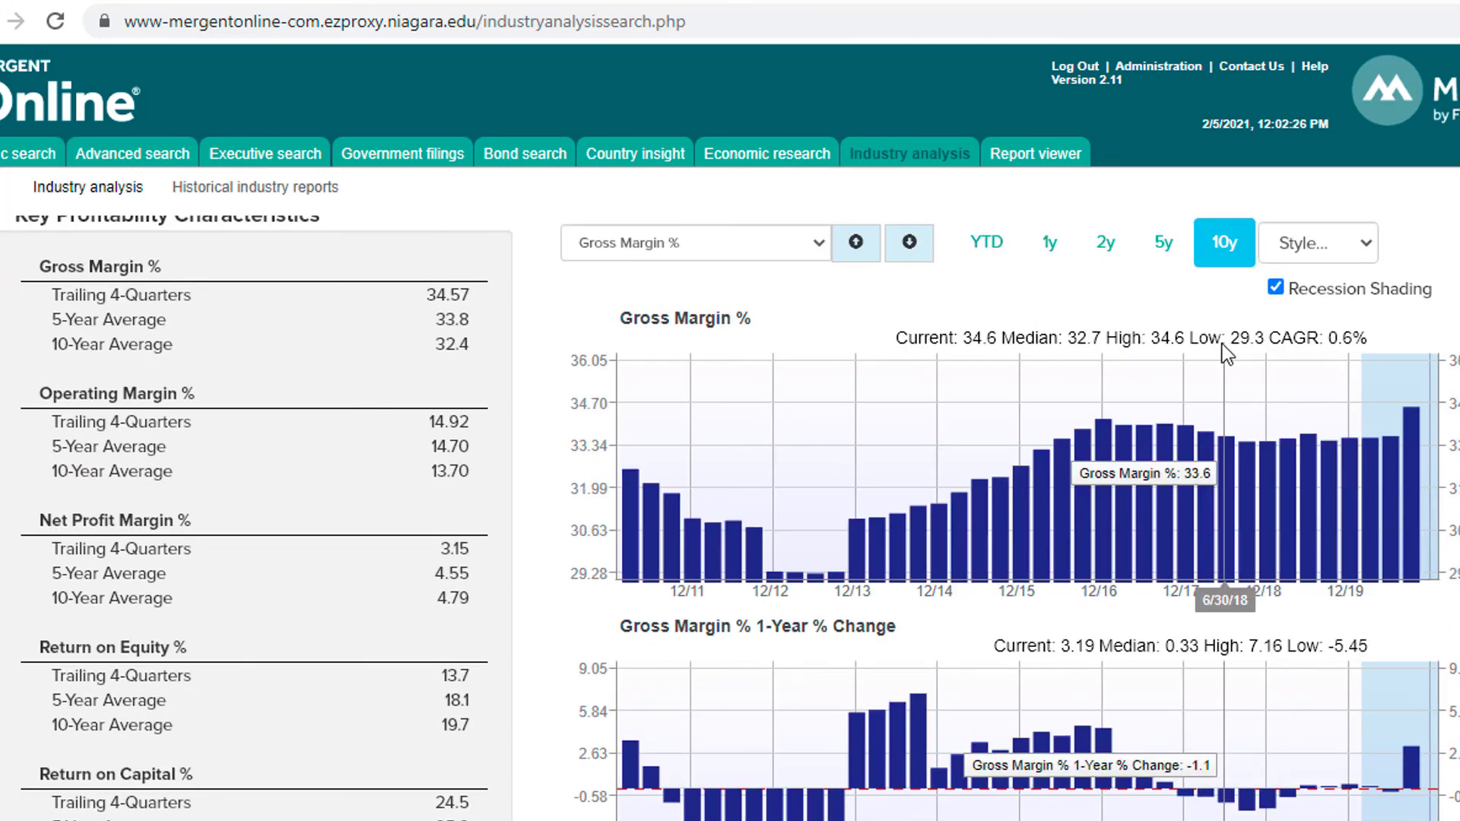
scroll(345, 395, down, 9)
scroll(344, 399, down, 3)
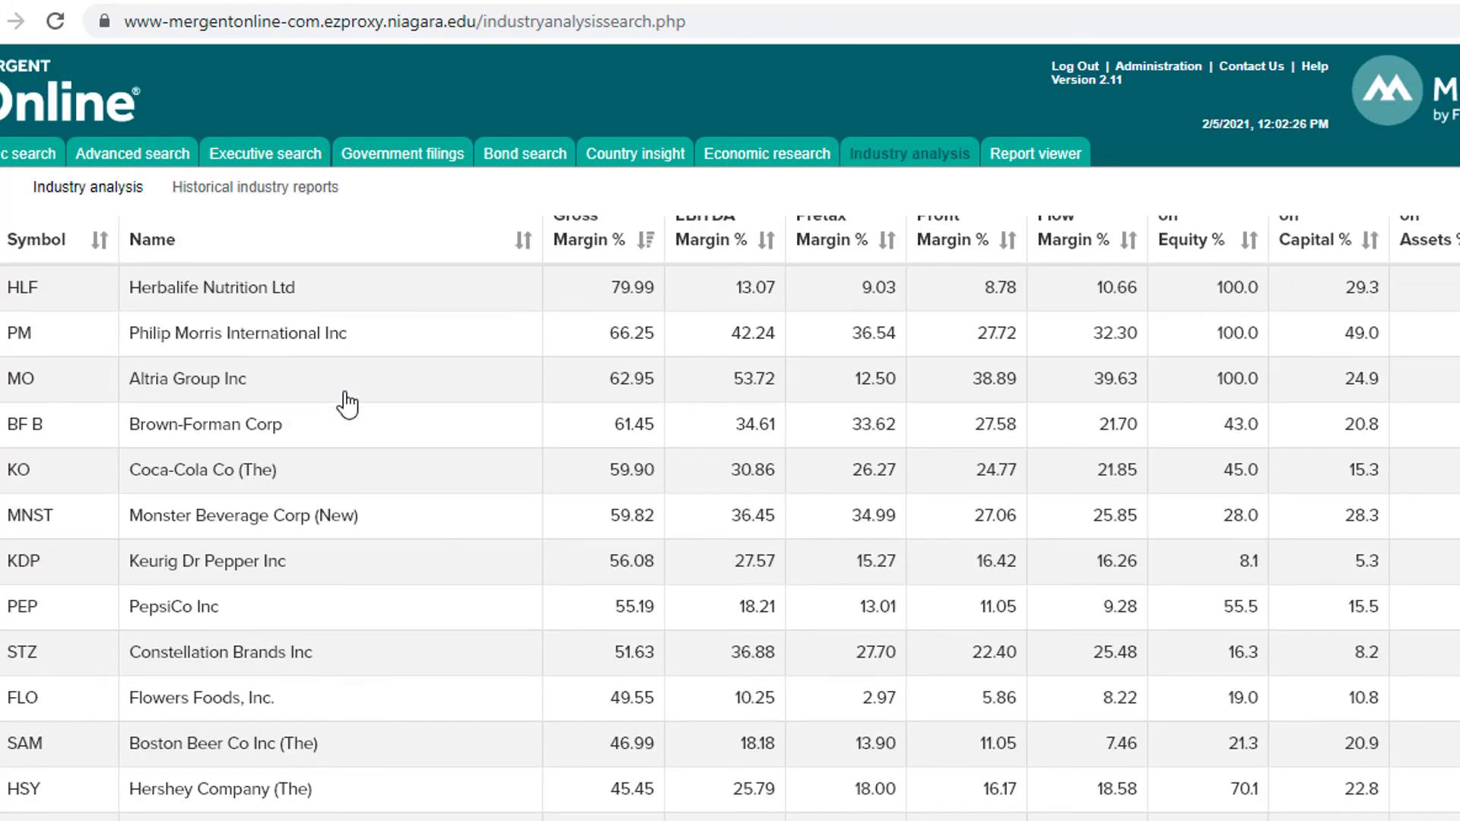
scroll(347, 404, down, 3)
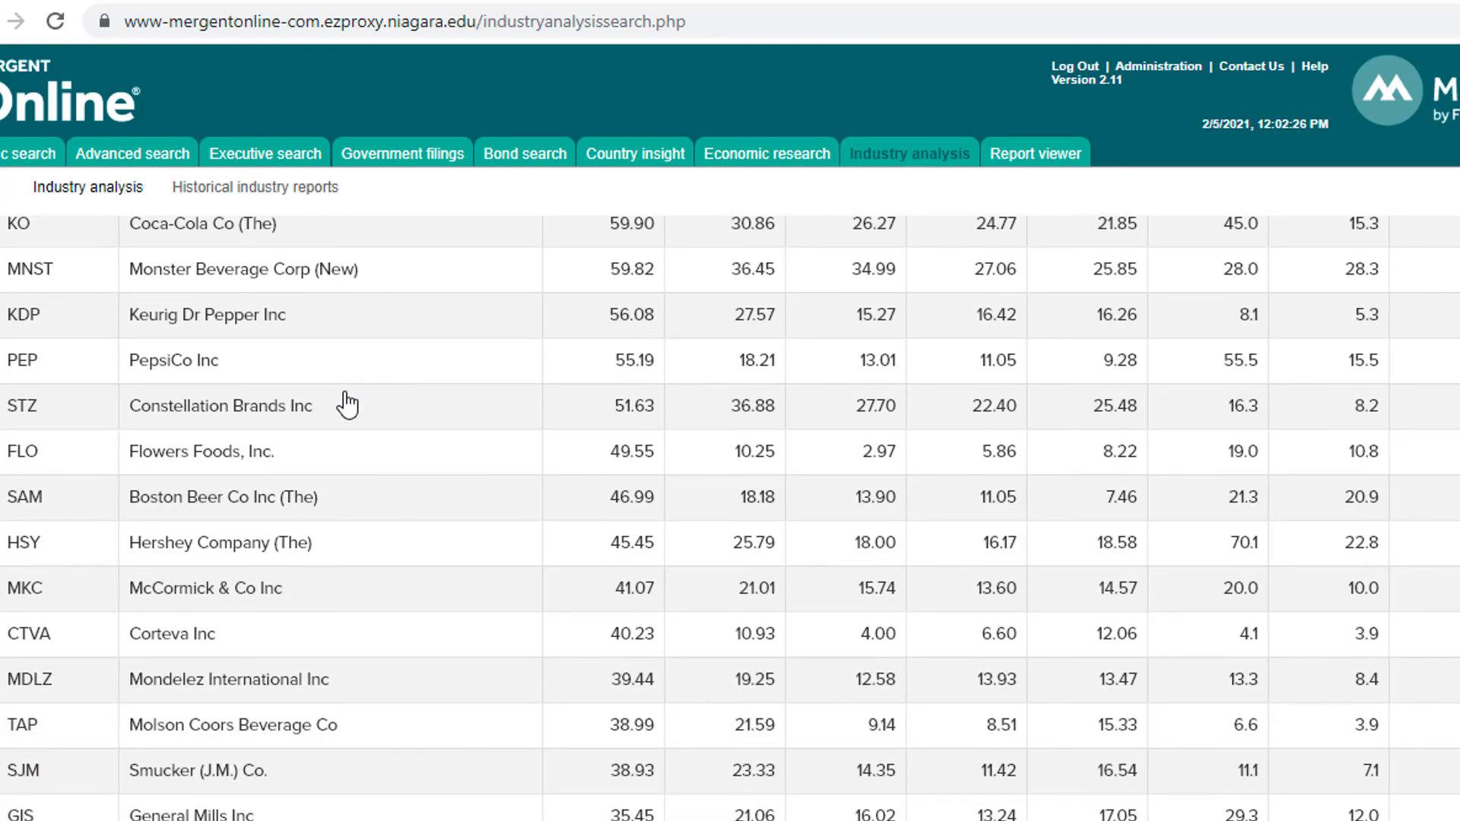
- Open the 02-04-2021 Food, Beverage and Tobacco supersector report and look through its overview statistics, largest members and supersector description
scroll(347, 404, up, 15)
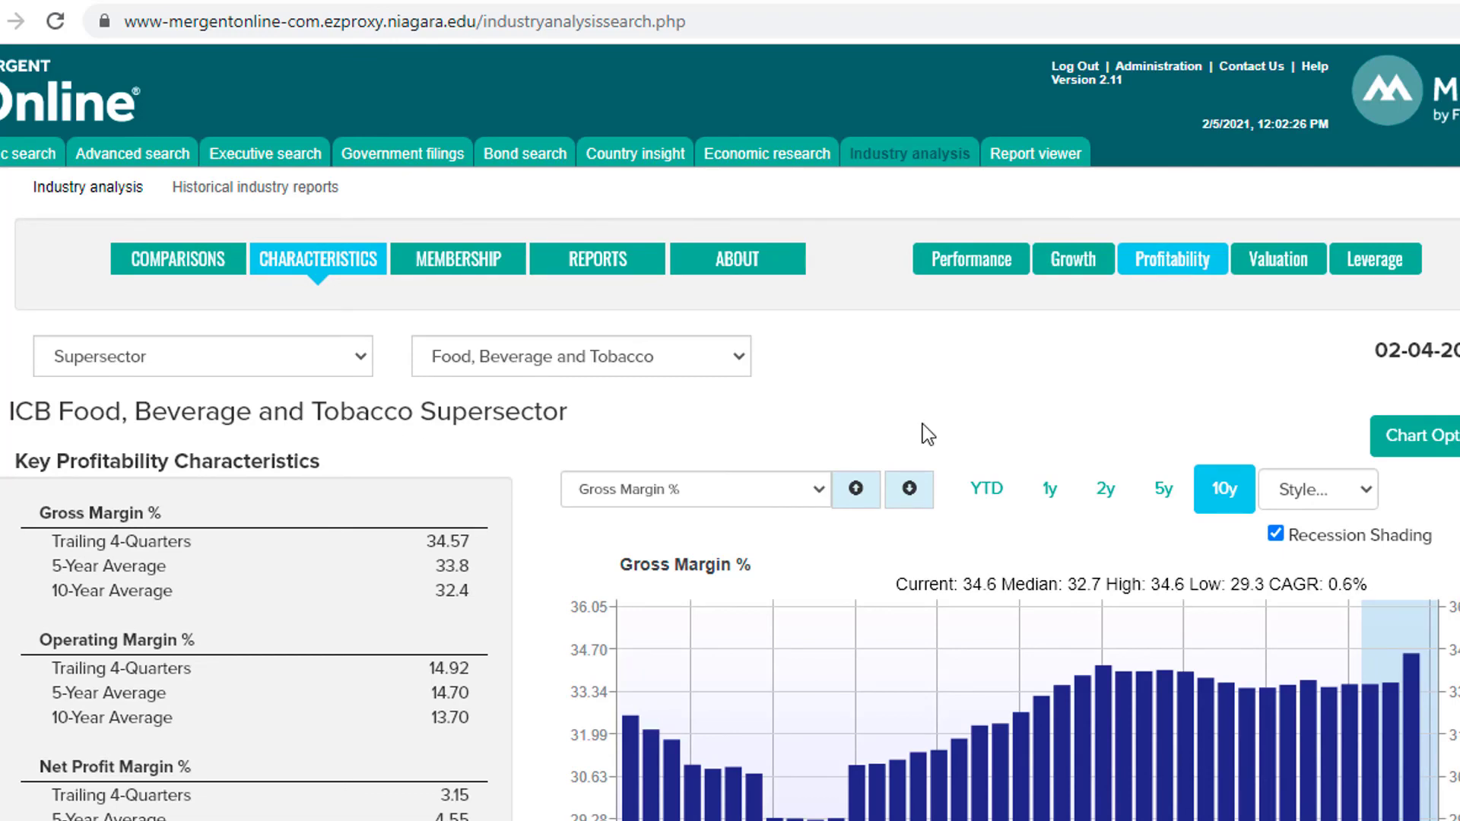
click(592, 260)
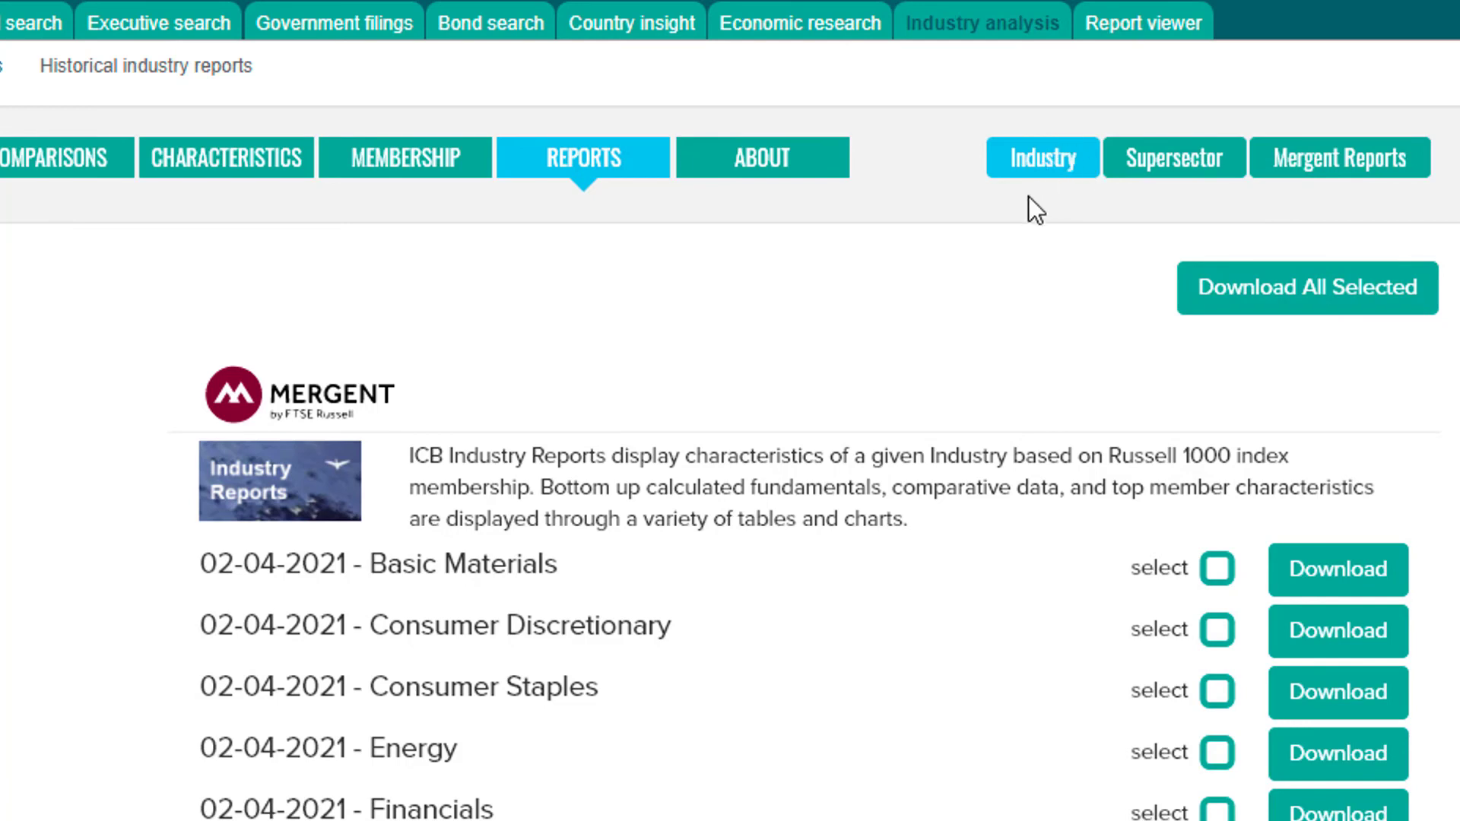
click(1143, 167)
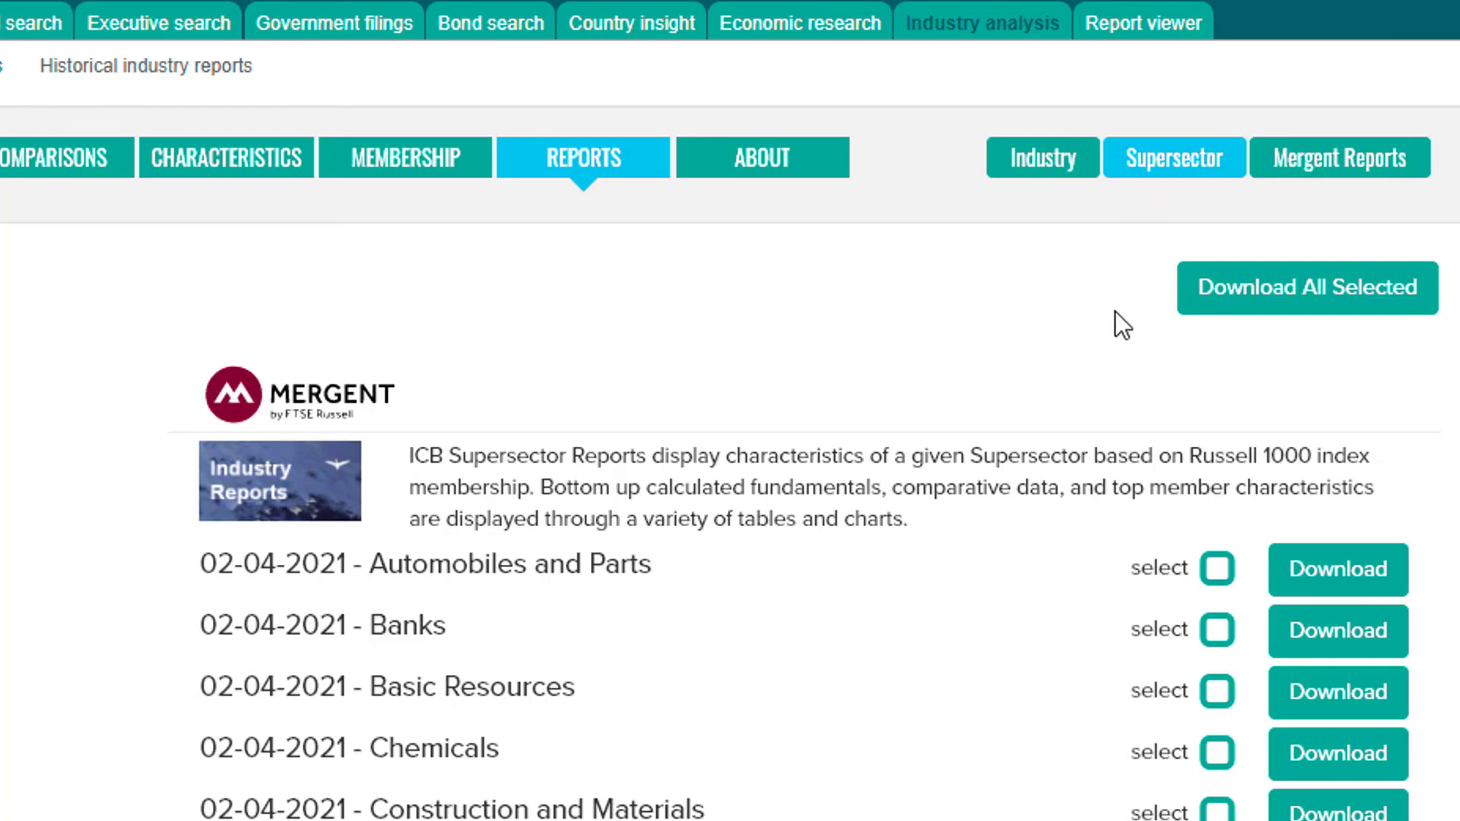
scroll(1115, 312, down, 5)
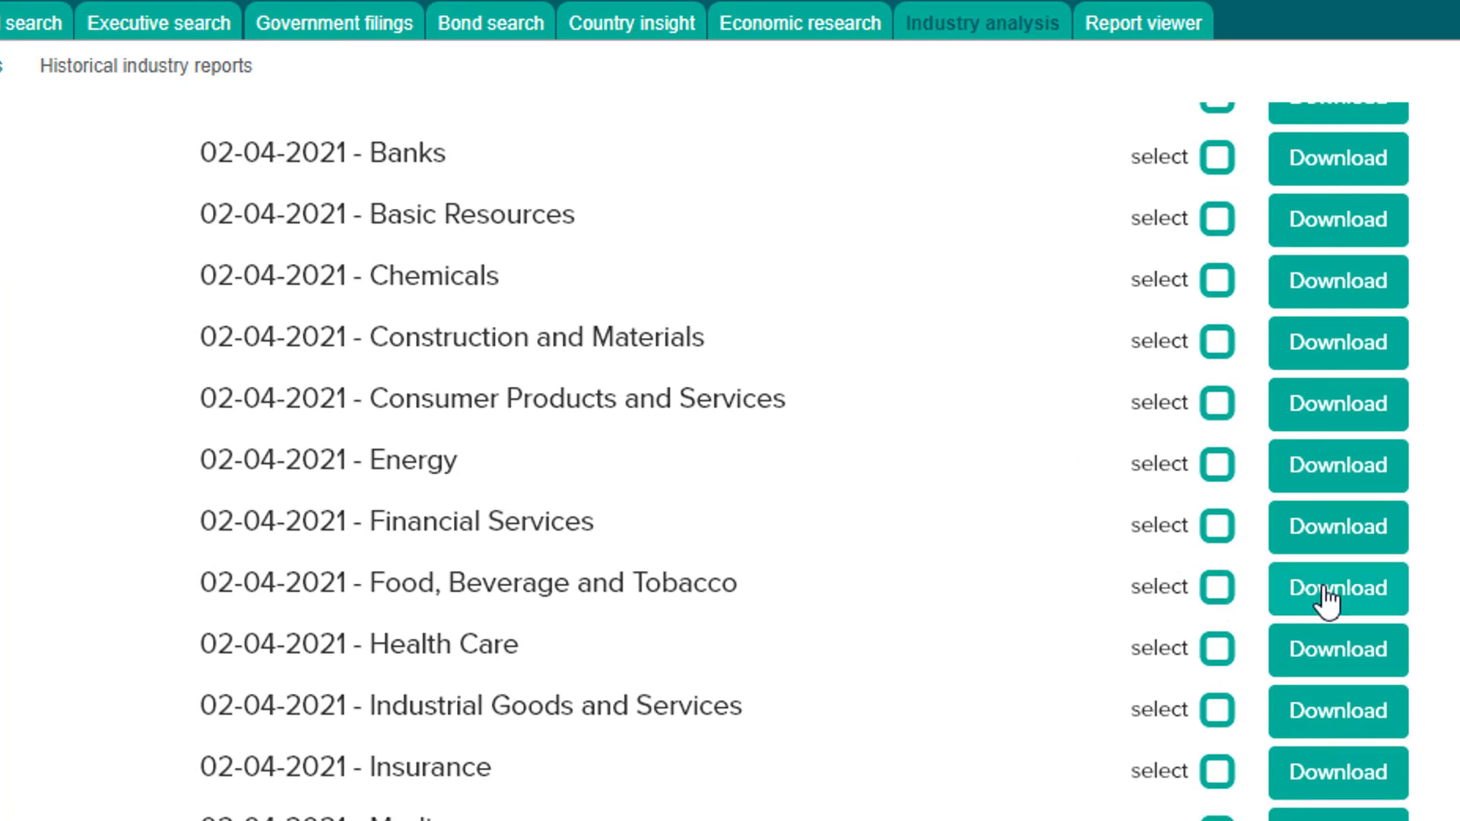
click(1326, 597)
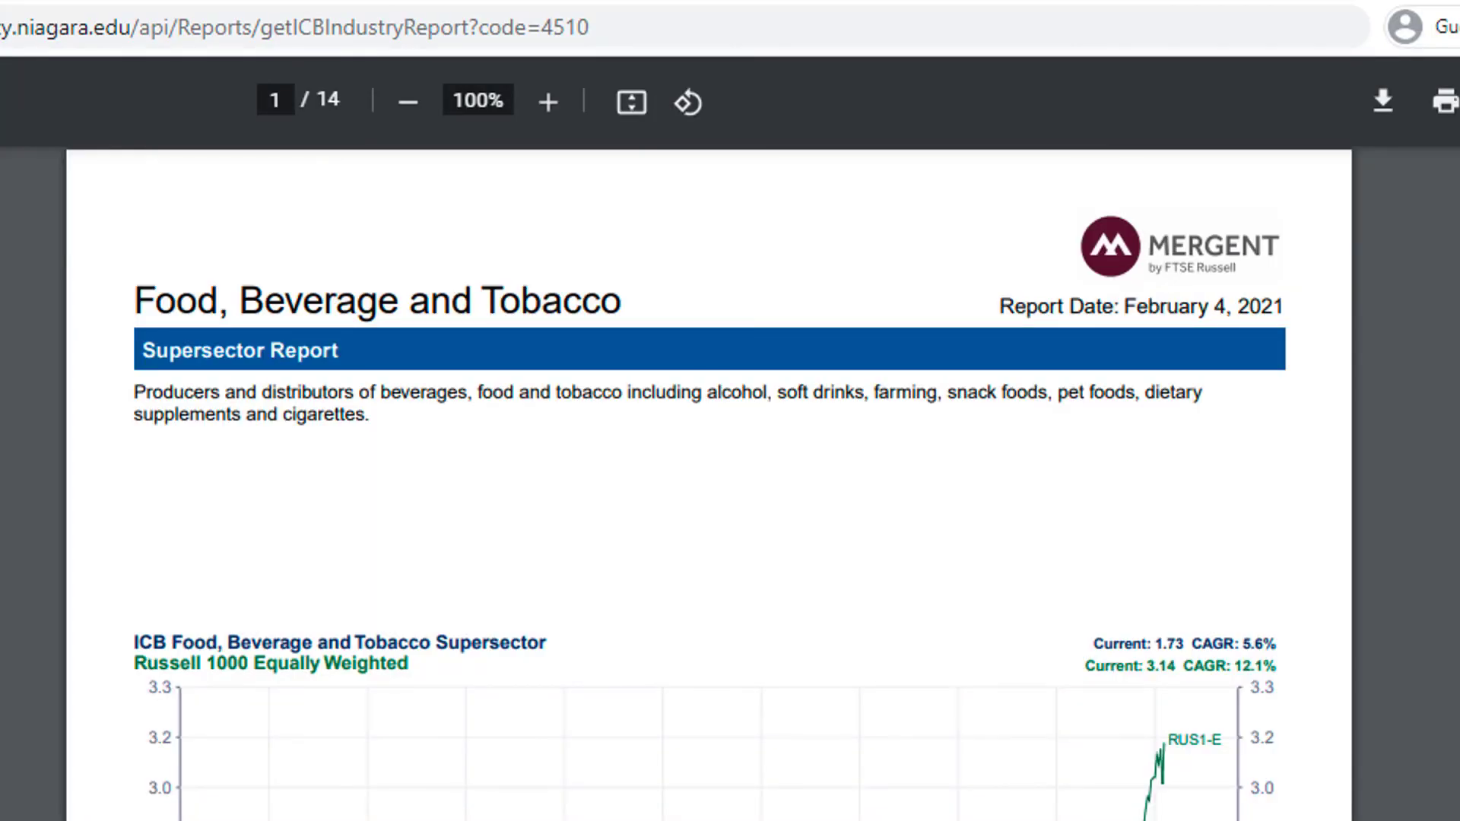
scroll(708, 482, down, 20)
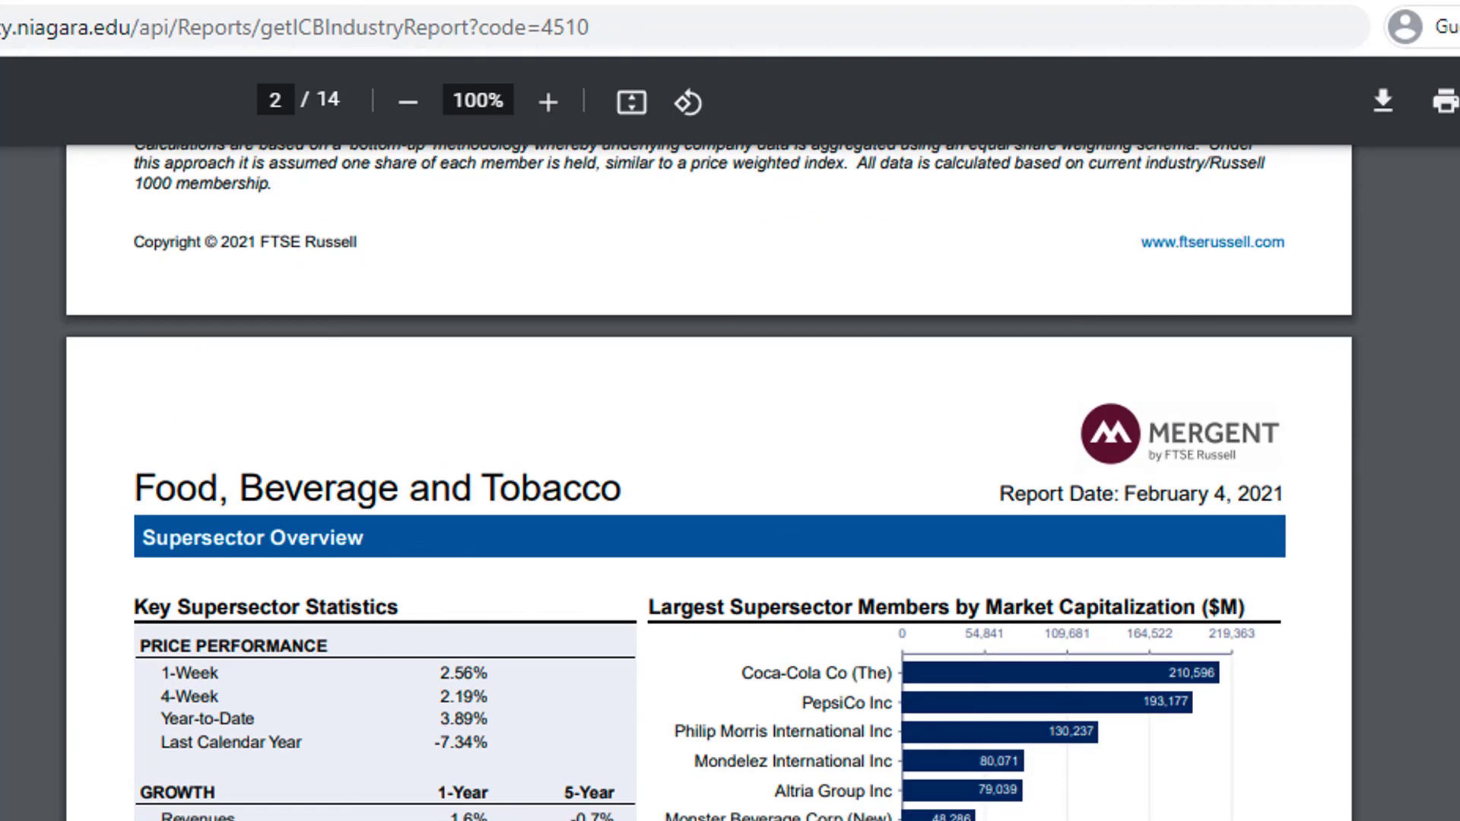
scroll(708, 482, down, 4)
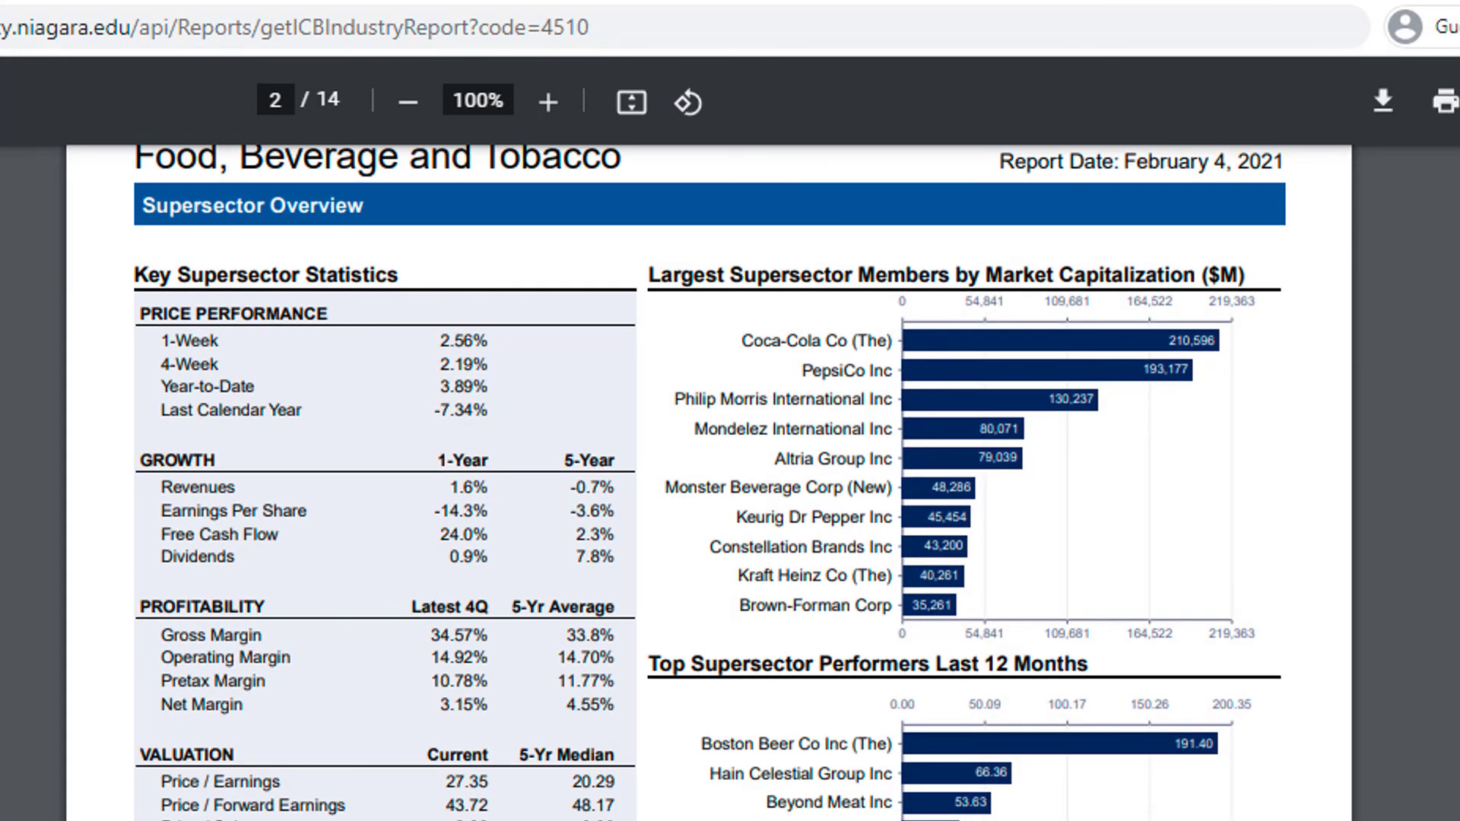
scroll(709, 482, down, 18)
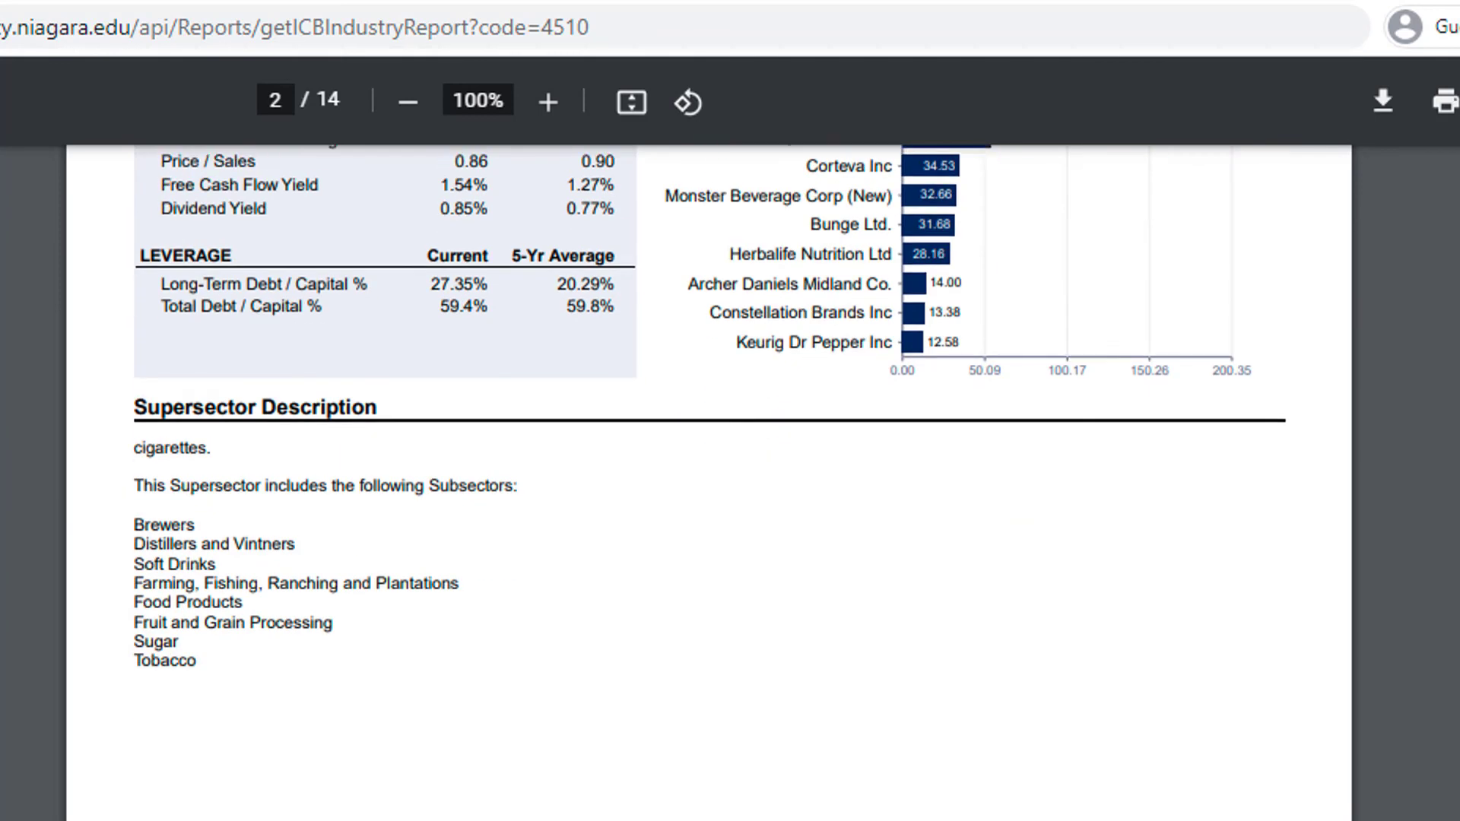